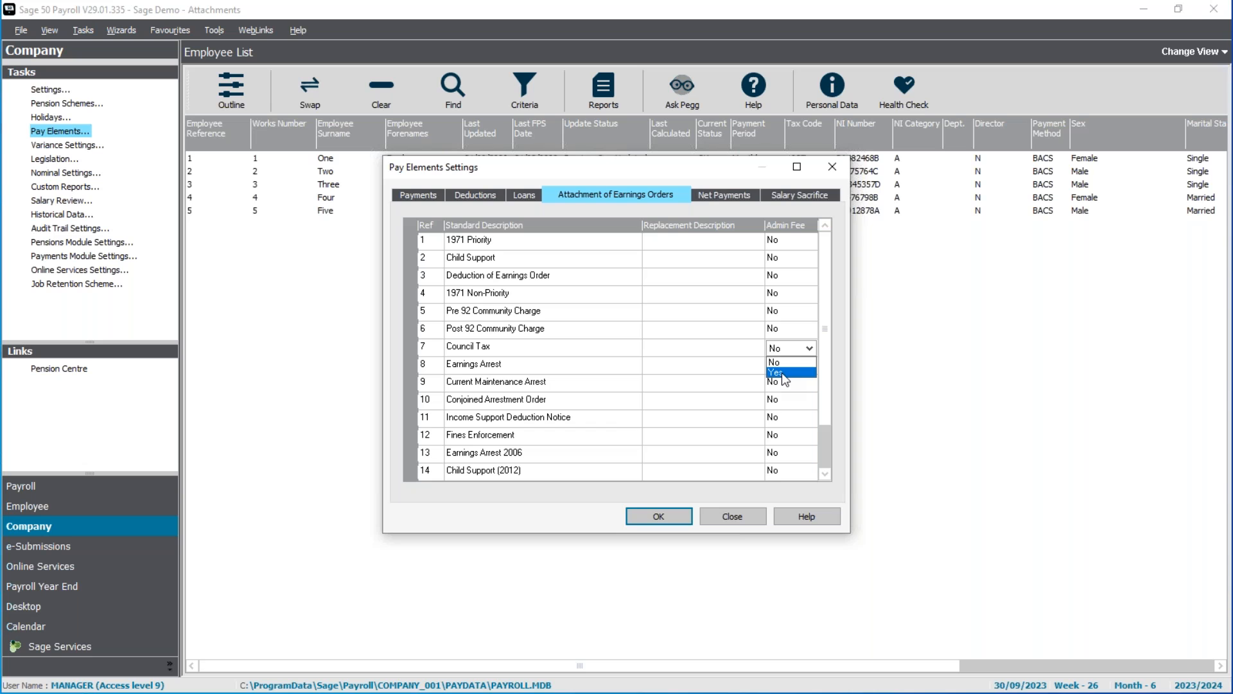
Set the Council Tax admin fee to Yes and give 1971 Priority the replacement description "Priority AEO".
click(707, 355)
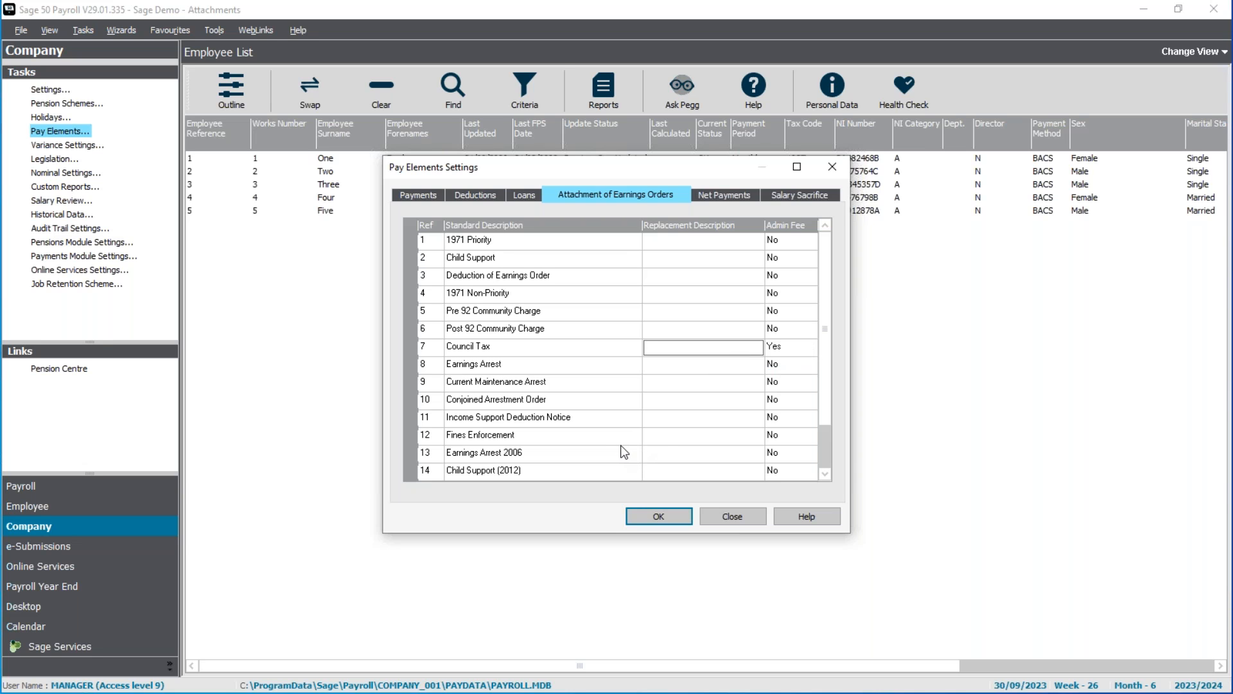
key(Up)
key(Up)
key(Up)
key(Up)
key(Up)
key(Up)
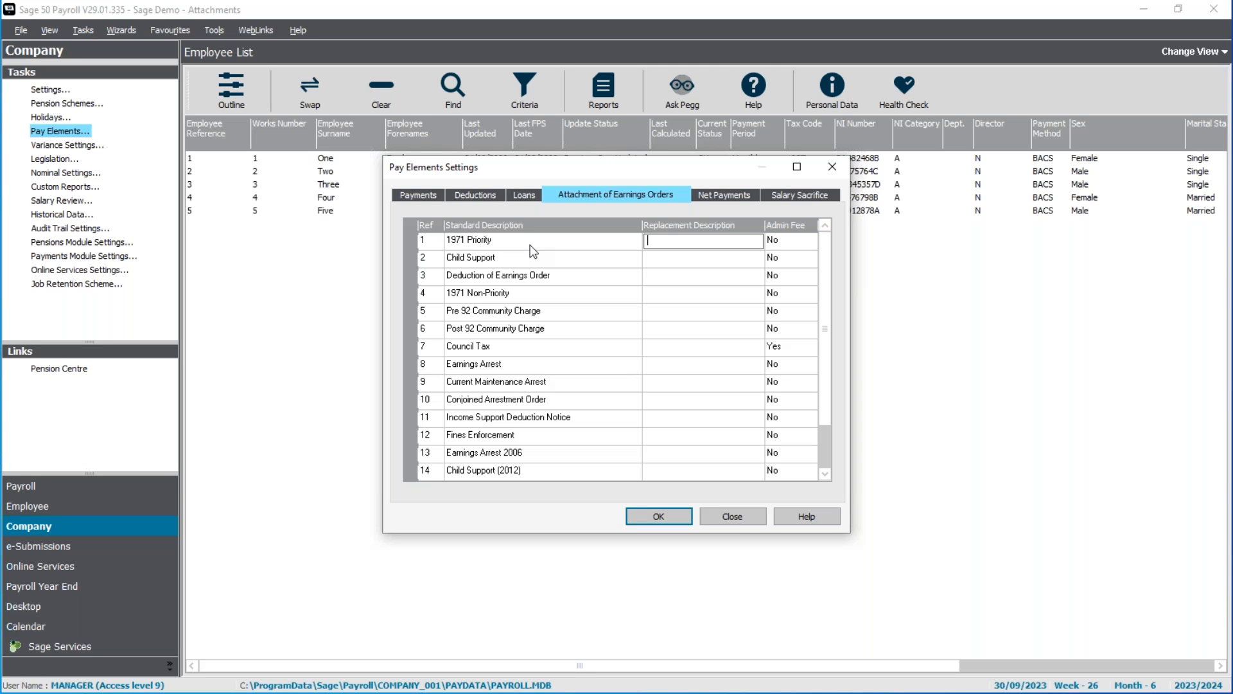
text(Priority AEO)
Give 1971 Non-Priority the replacement description "Non-Priority AEO" and save the pay element settings.
click(650, 294)
text(Non-P)
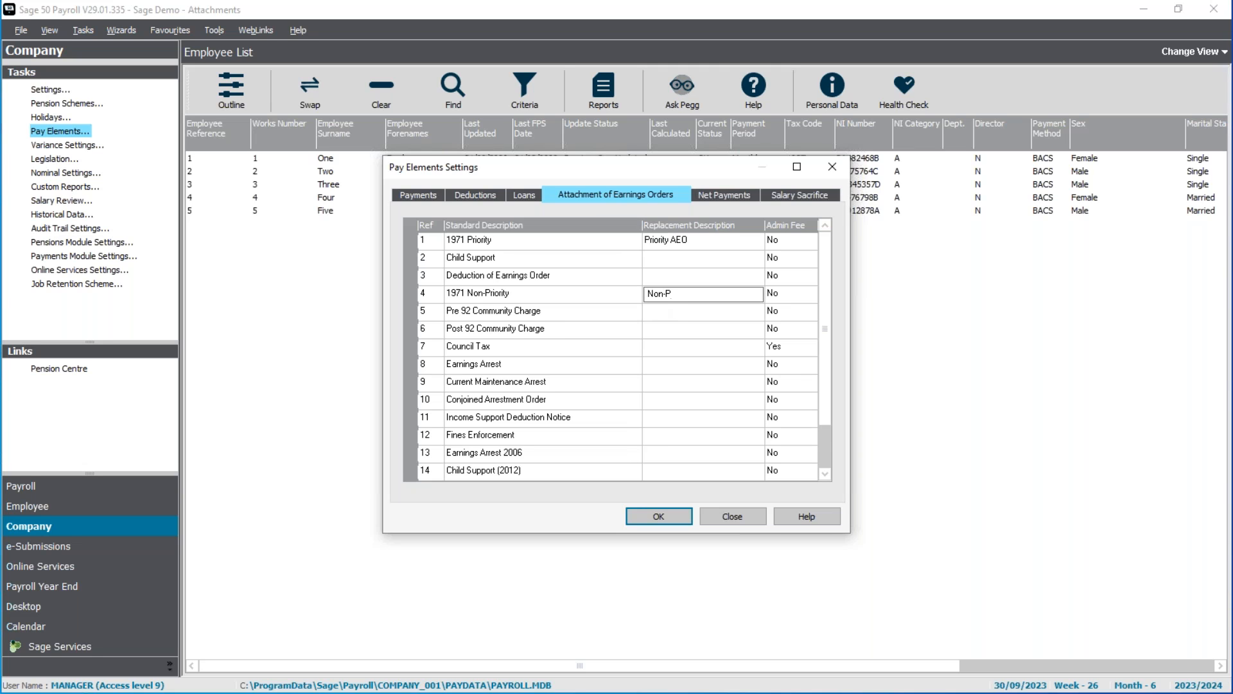
text(riority AEO)
click(707, 243)
click(704, 292)
click(659, 517)
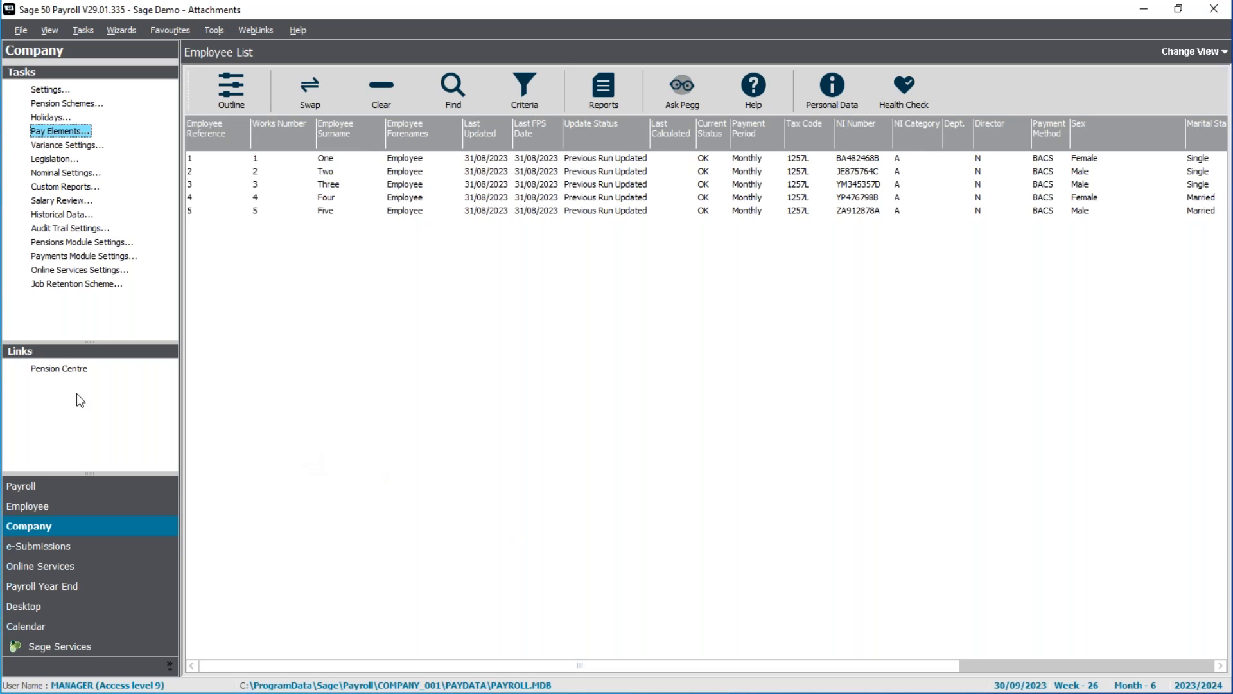
Reopen the company pay elements and review which attachments the Overtime 1.5x payment is subject to.
click(75, 134)
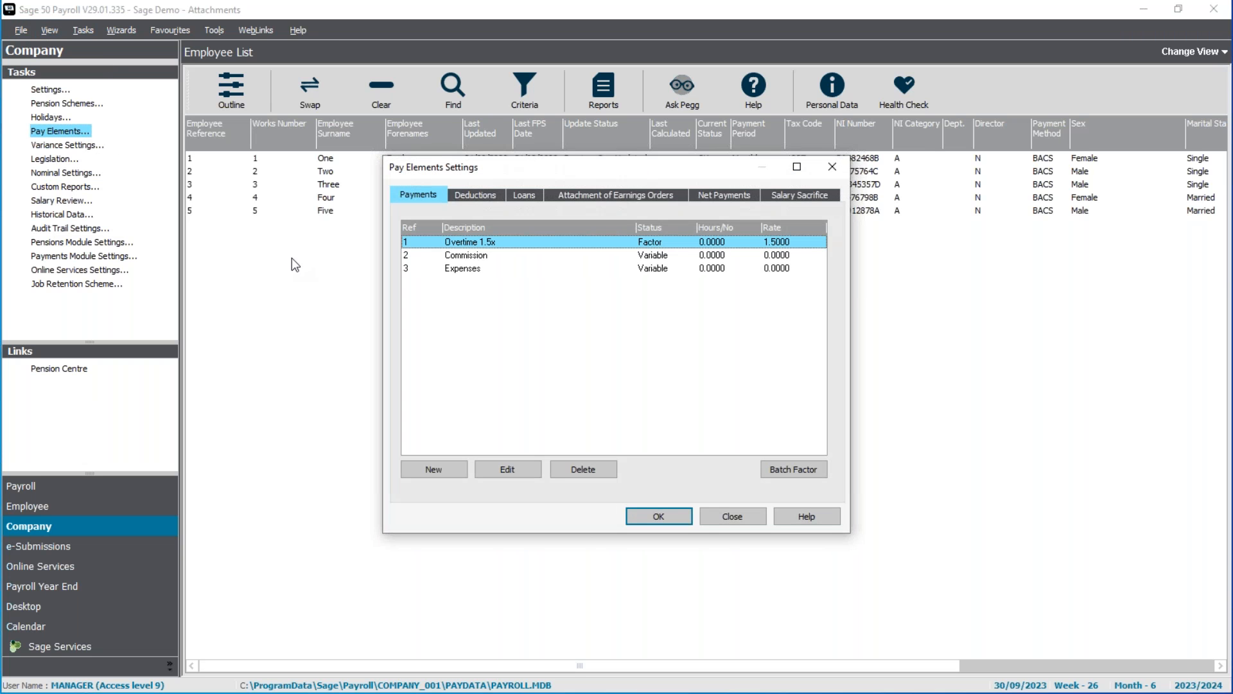
click(477, 257)
click(456, 270)
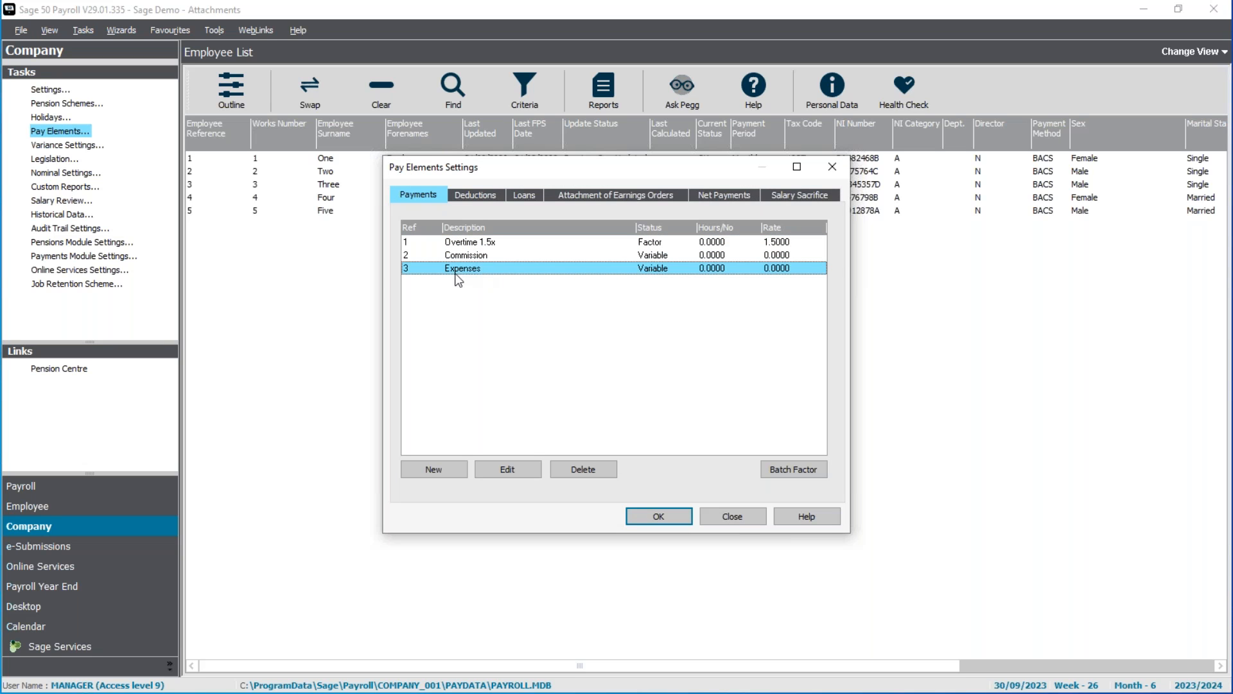
click(472, 245)
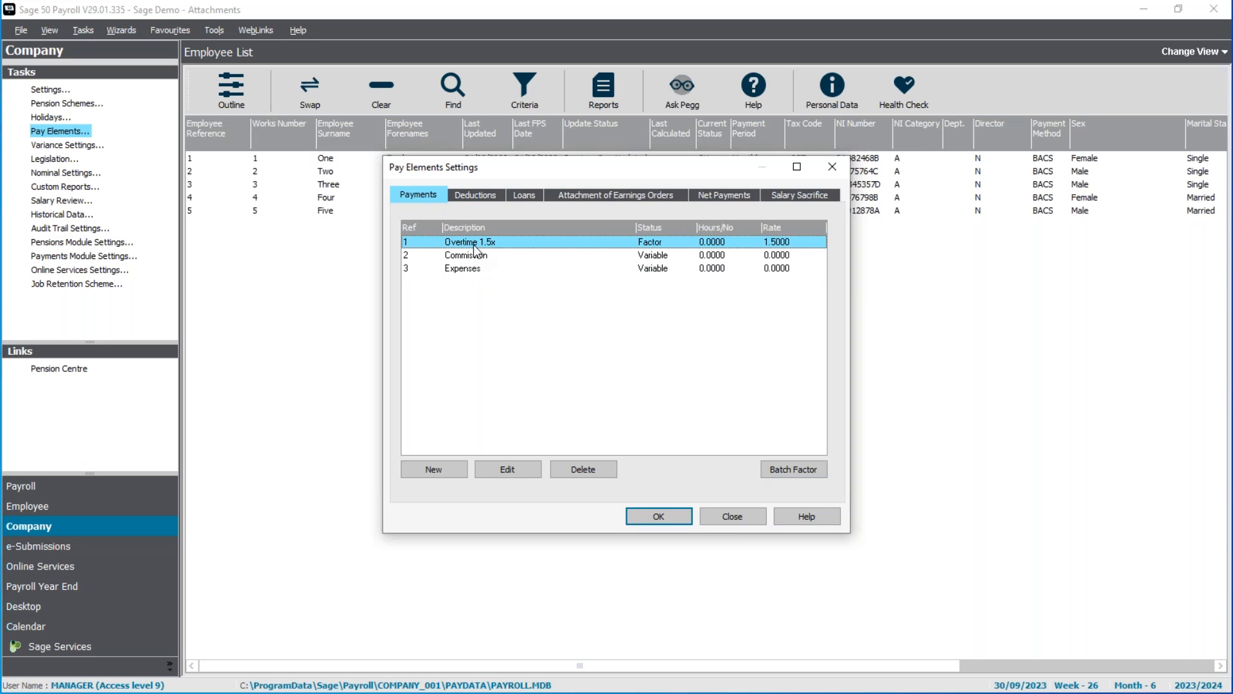
click(528, 481)
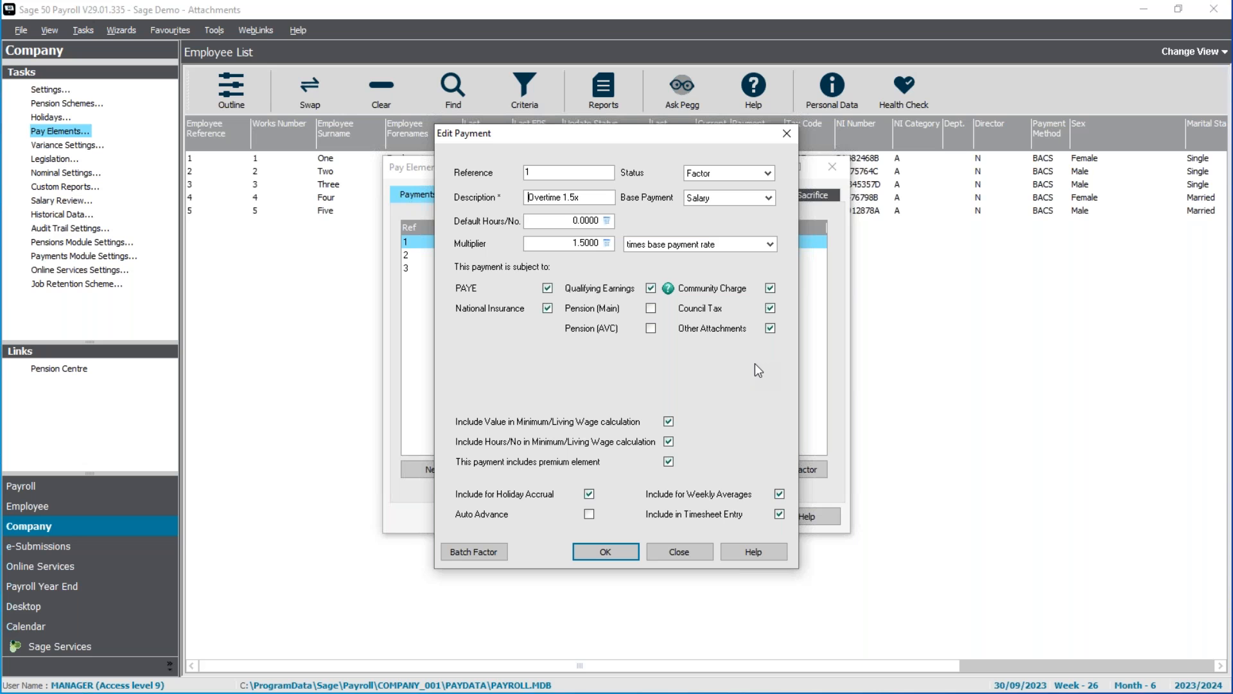
click(615, 554)
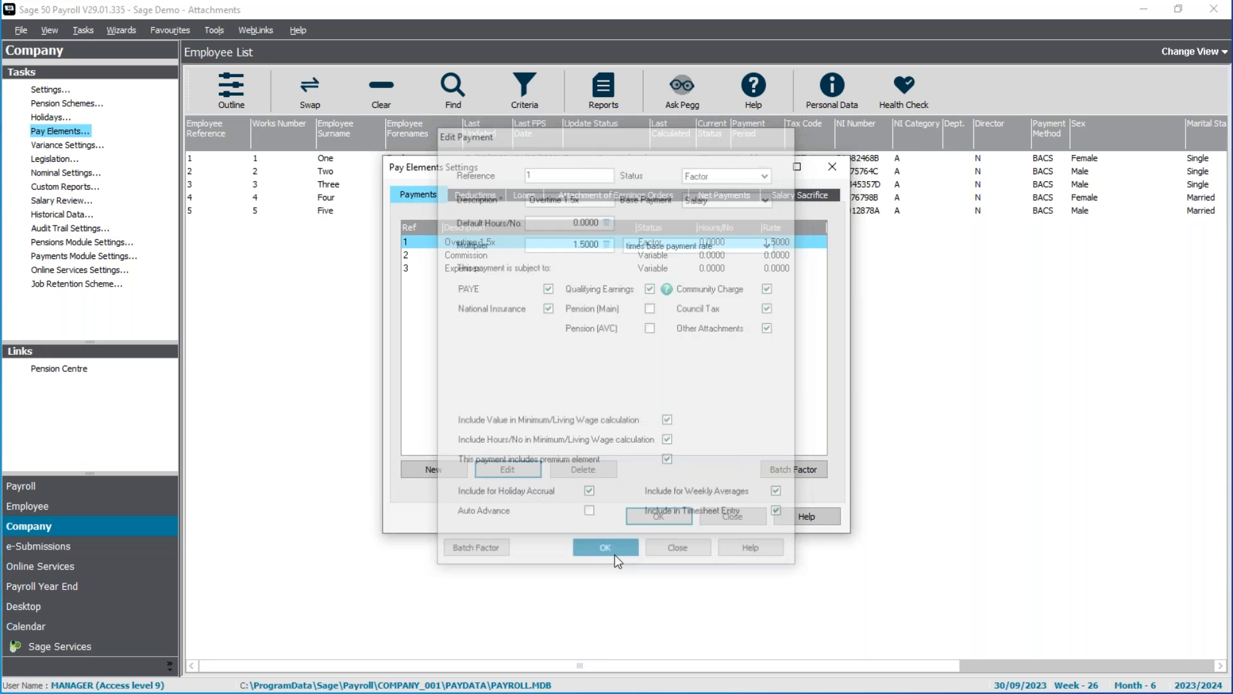
Review the attachment settings of the Commission and Expenses payments, then close the pay element settings.
double_click(486, 254)
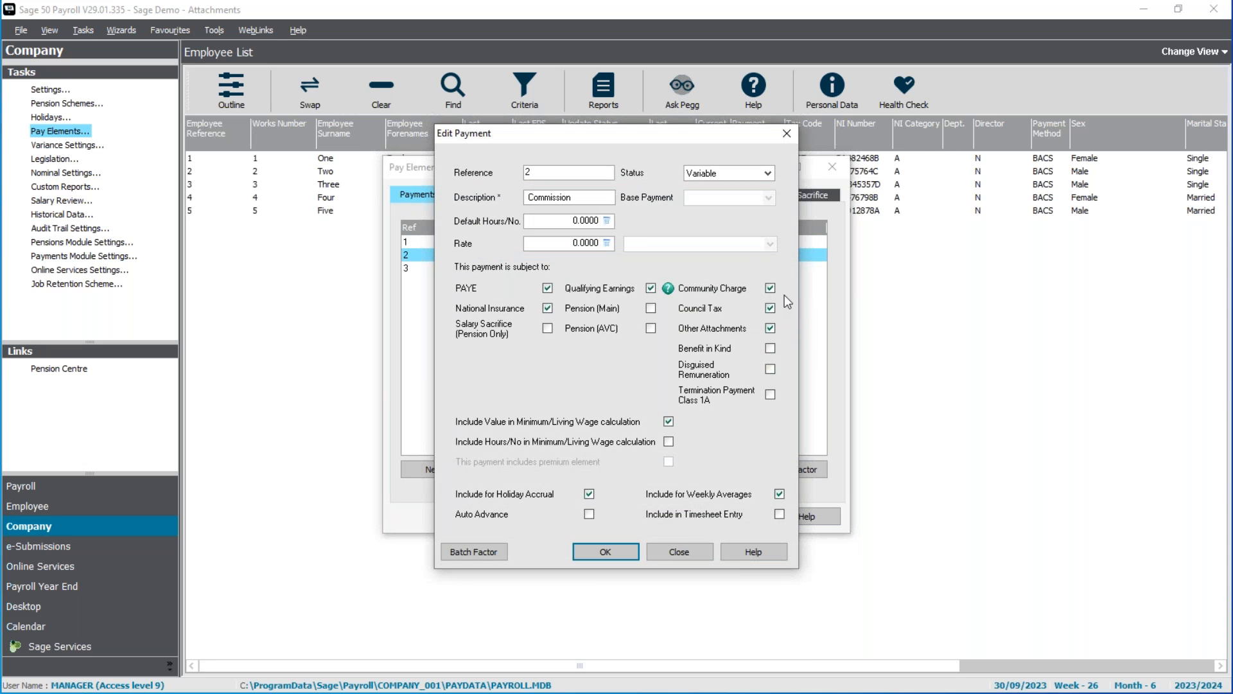
click(608, 552)
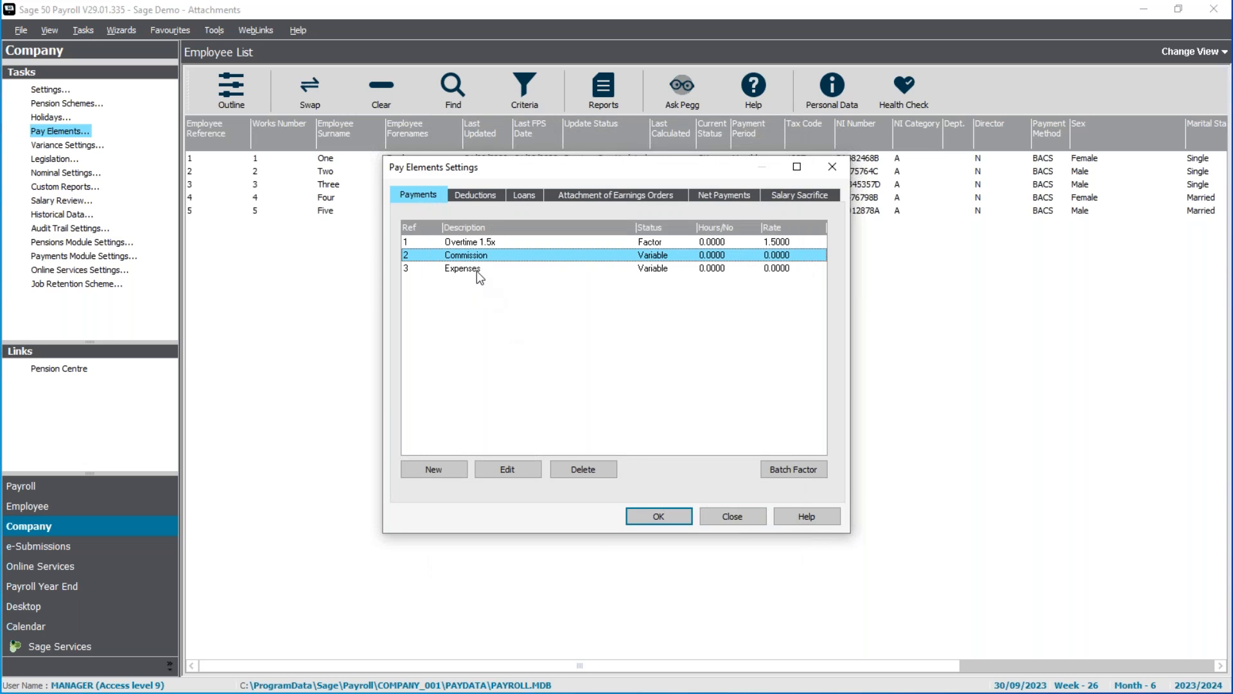
double_click(476, 269)
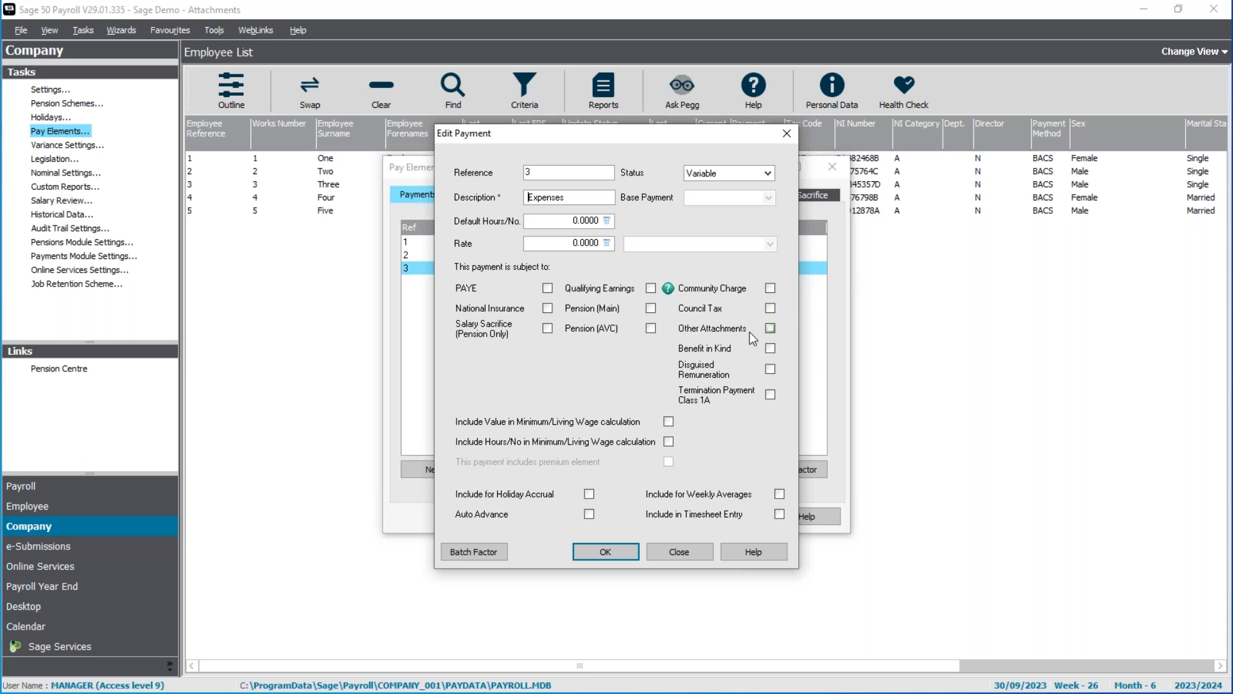
click(622, 554)
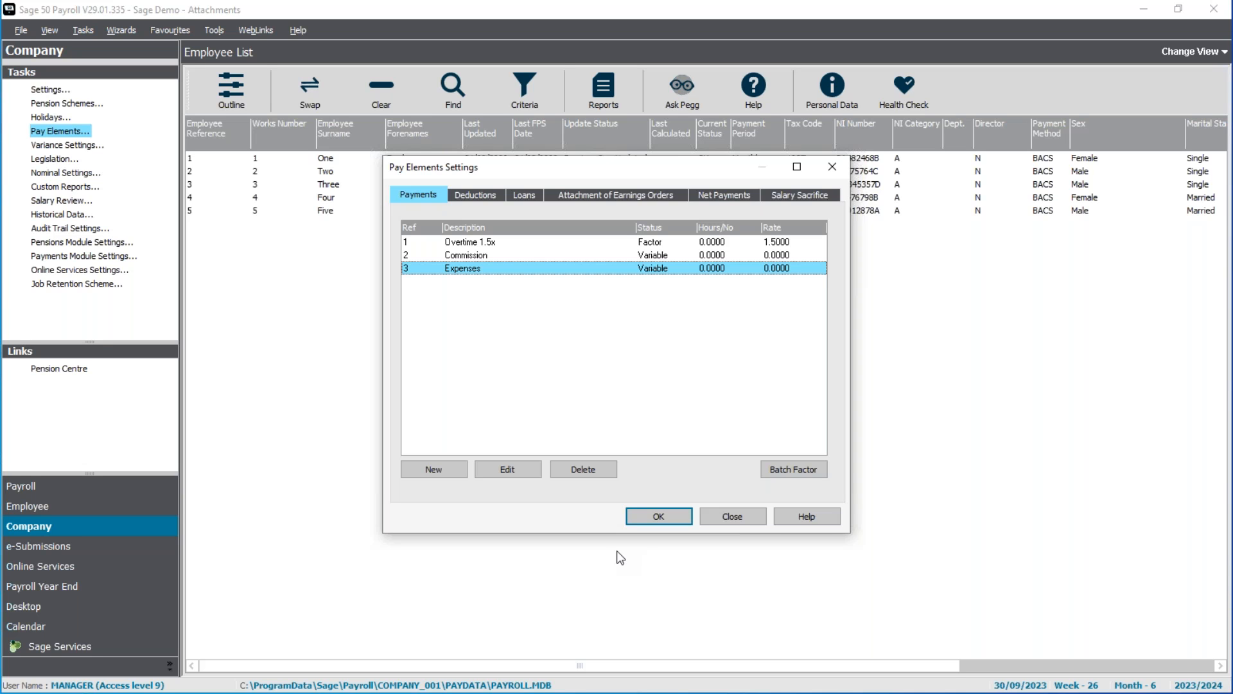
click(638, 519)
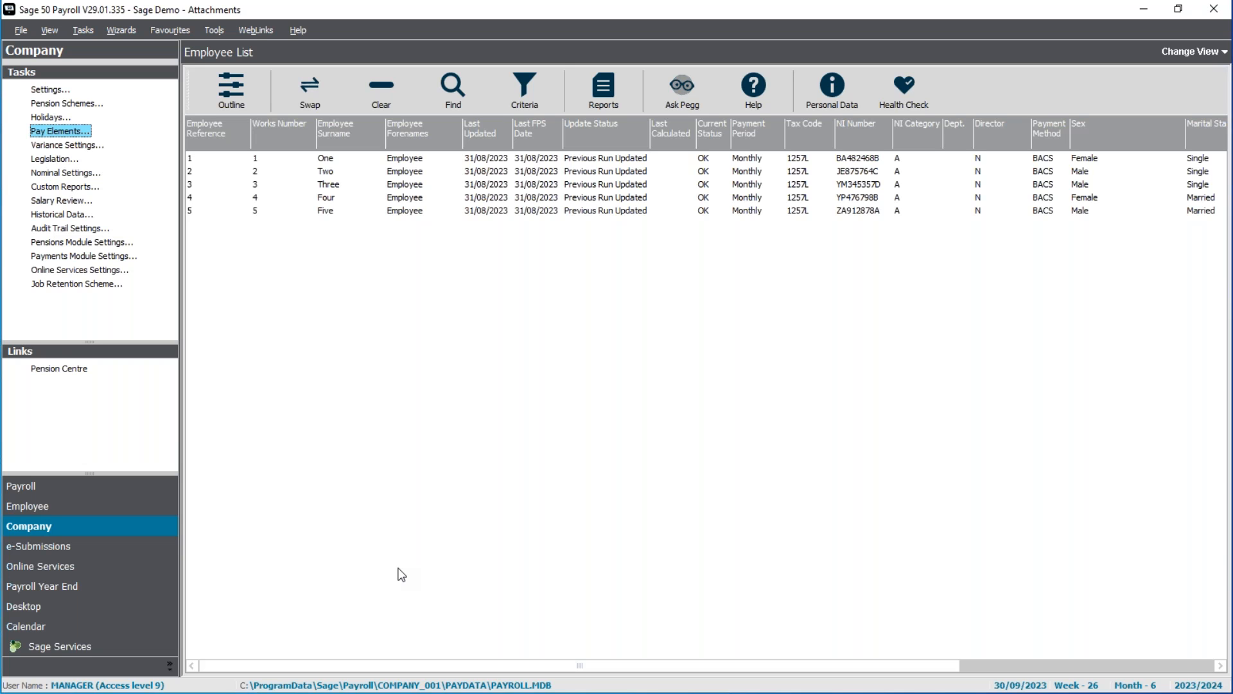
Select the first three employees and open the first one's attachment of earnings orders from the employee record's pay elements.
drag(347, 160, 340, 193)
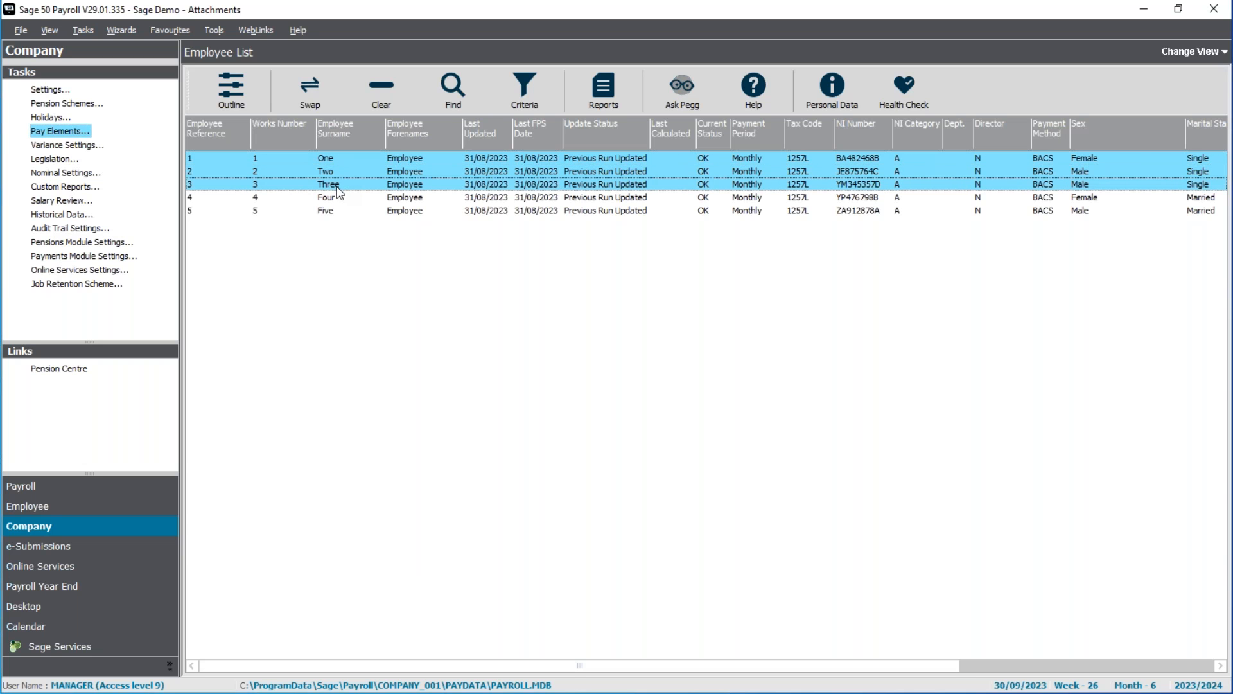
click(29, 509)
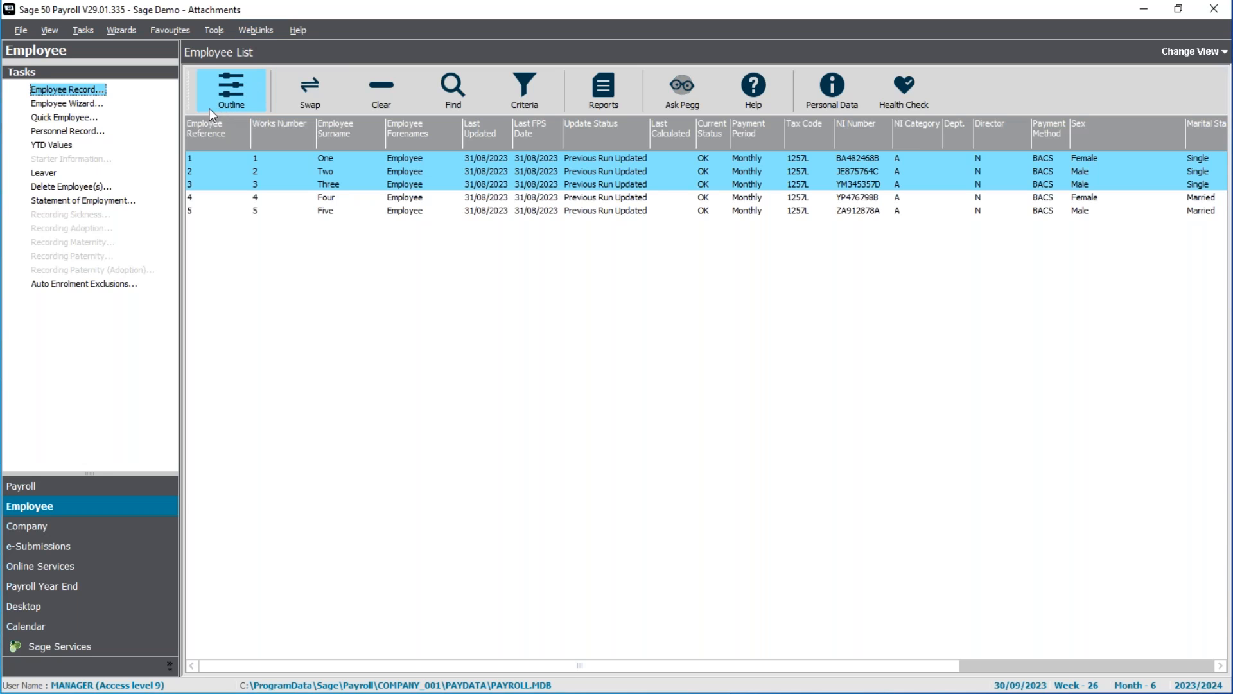
click(74, 92)
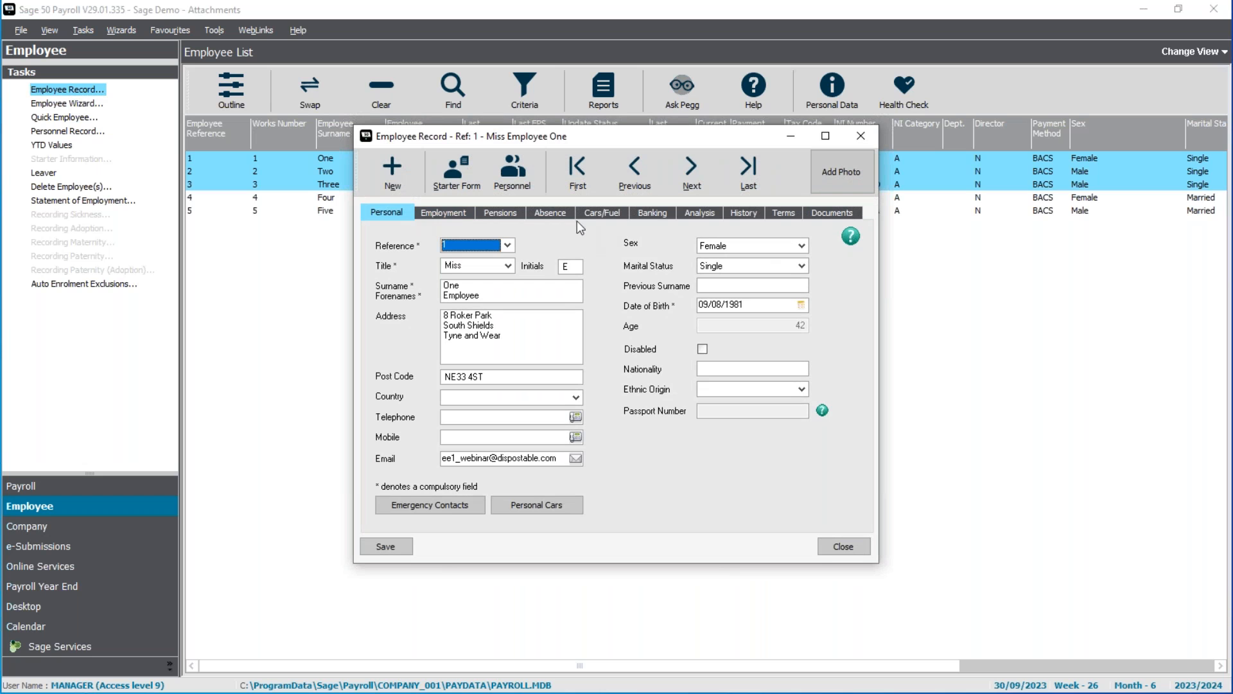
click(461, 215)
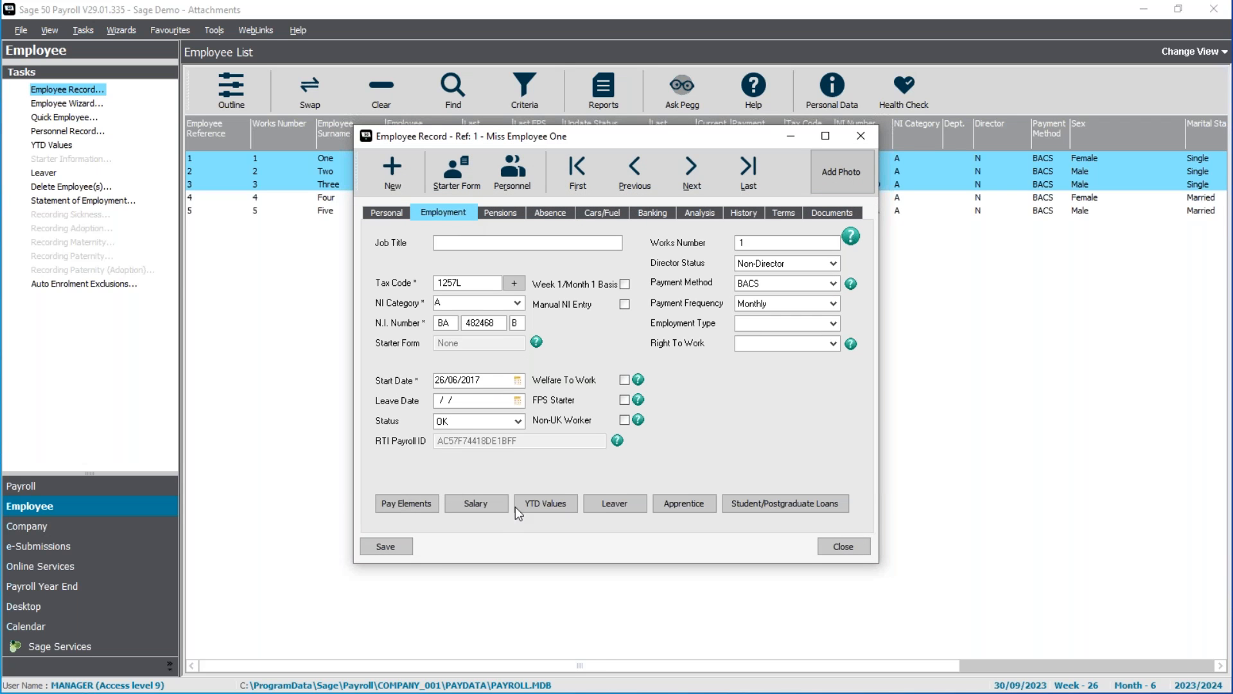
click(404, 504)
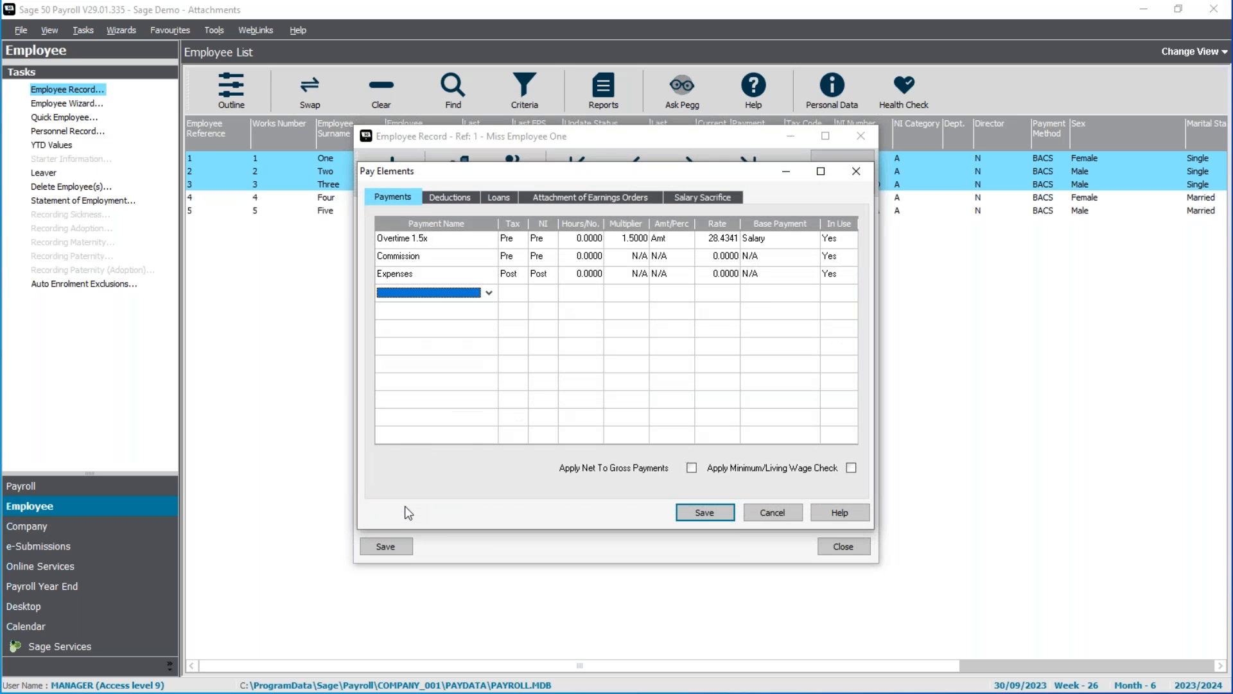
click(624, 195)
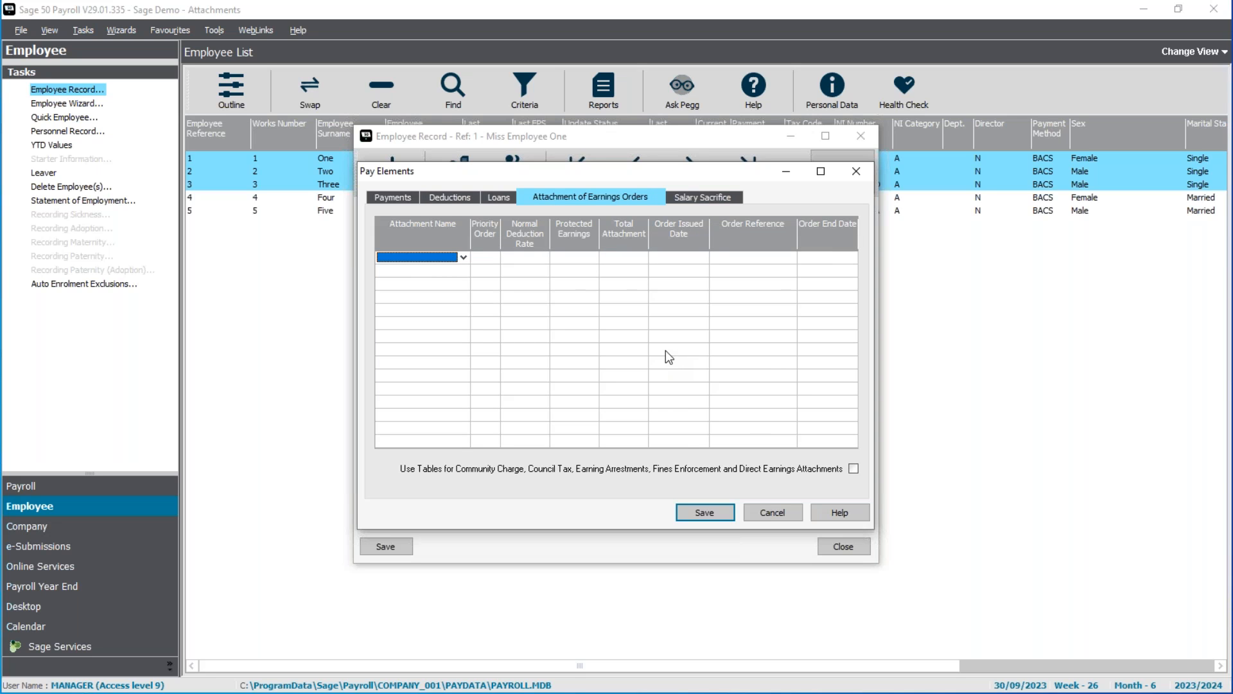
Add a Council Tax attachment to the first employee's attachment of earnings orders.
click(463, 258)
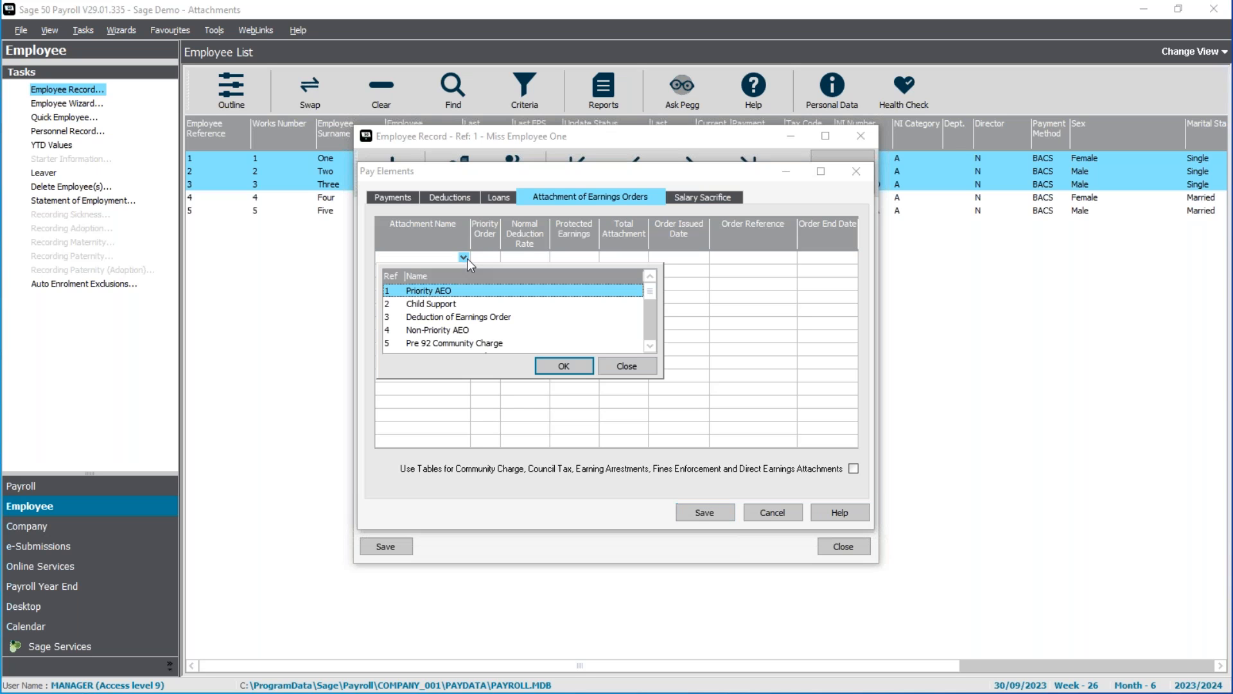
click(650, 346)
click(649, 346)
click(446, 316)
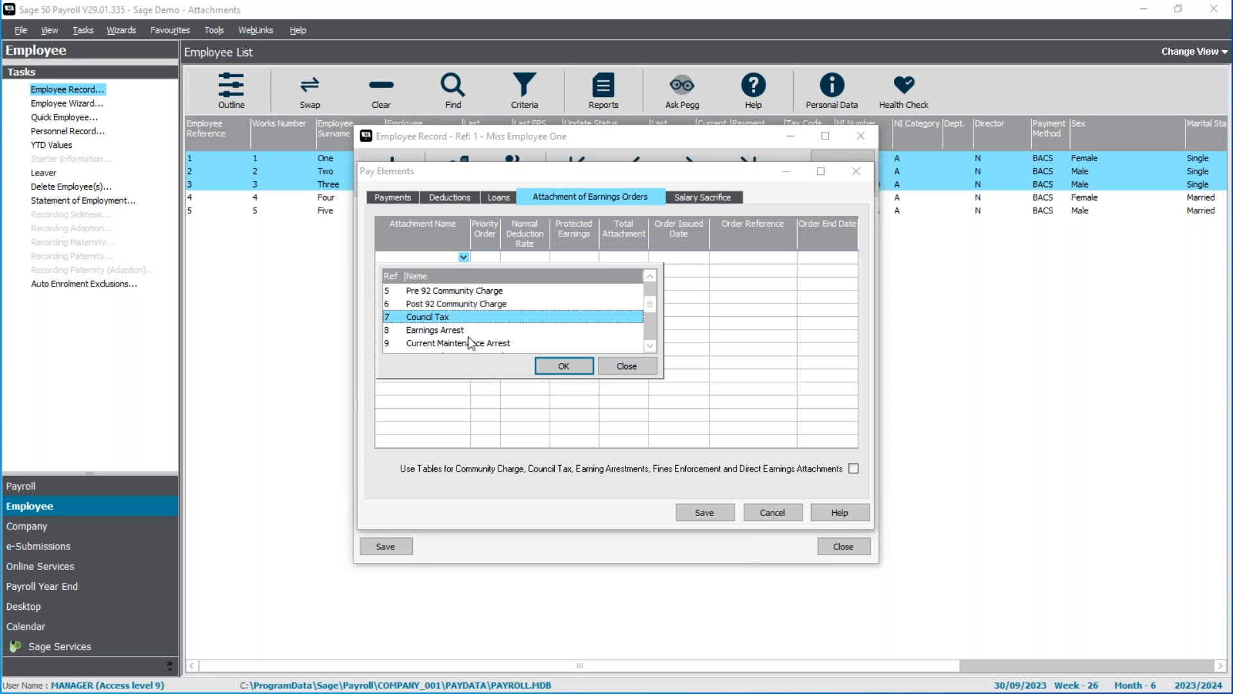
click(553, 367)
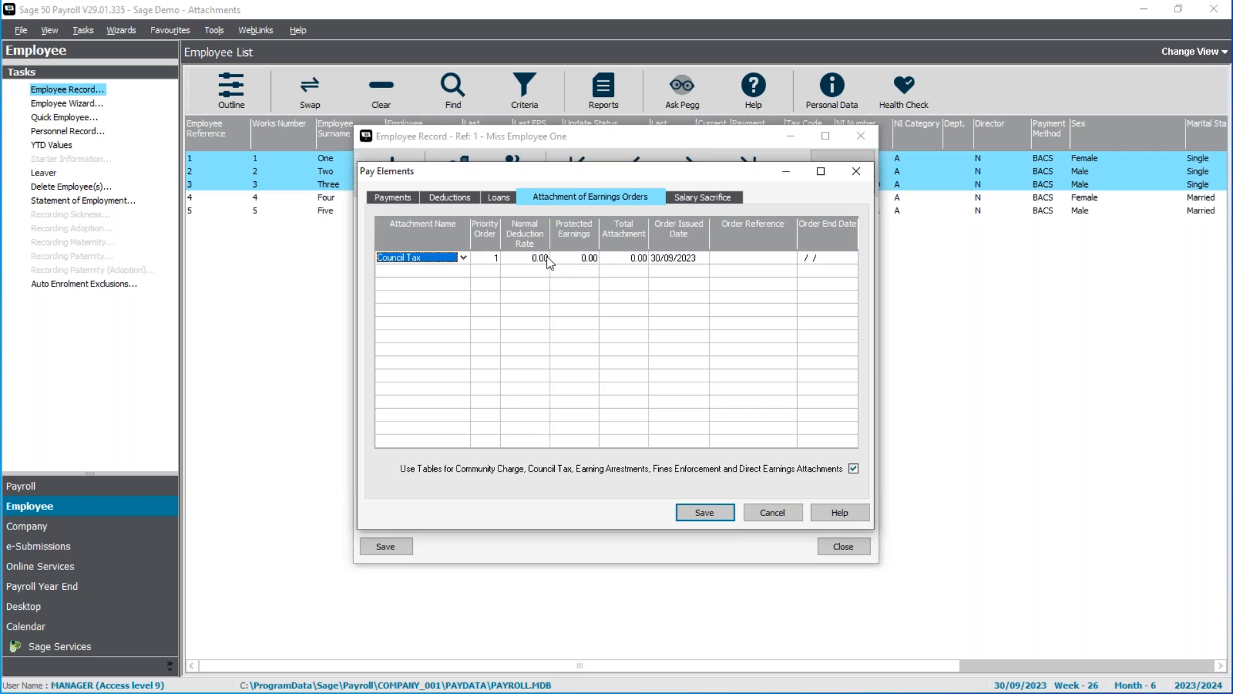
Set the Council Tax order's total attachment to 5500 and issue date to 01/09/2023, enter its order reference, and save.
click(627, 260)
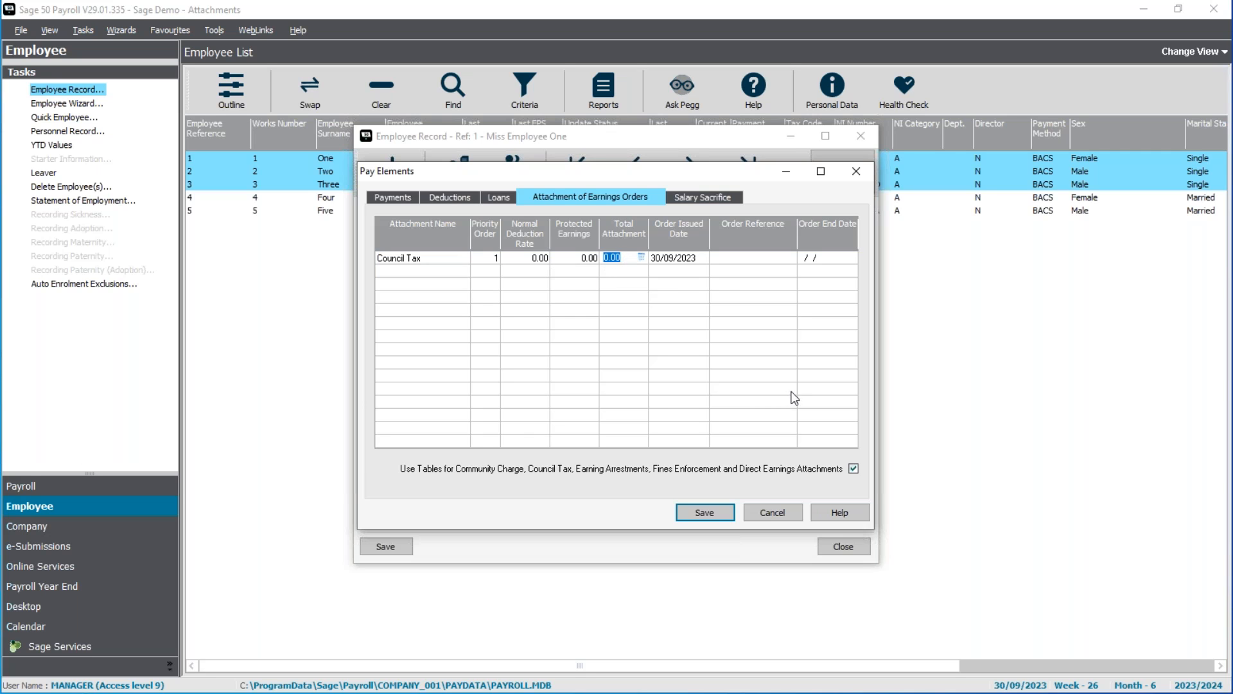
text(5500)
key(Tab)
text(01/09/2023)
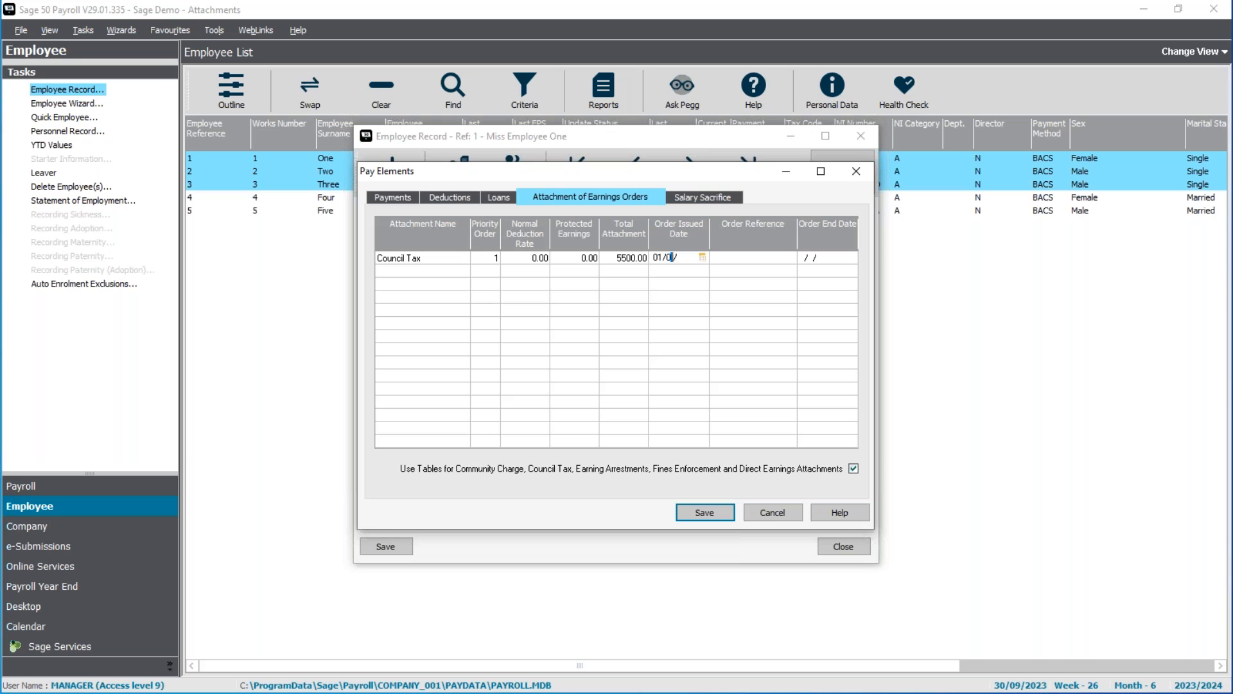
key(Tab)
text(NCC/123456)
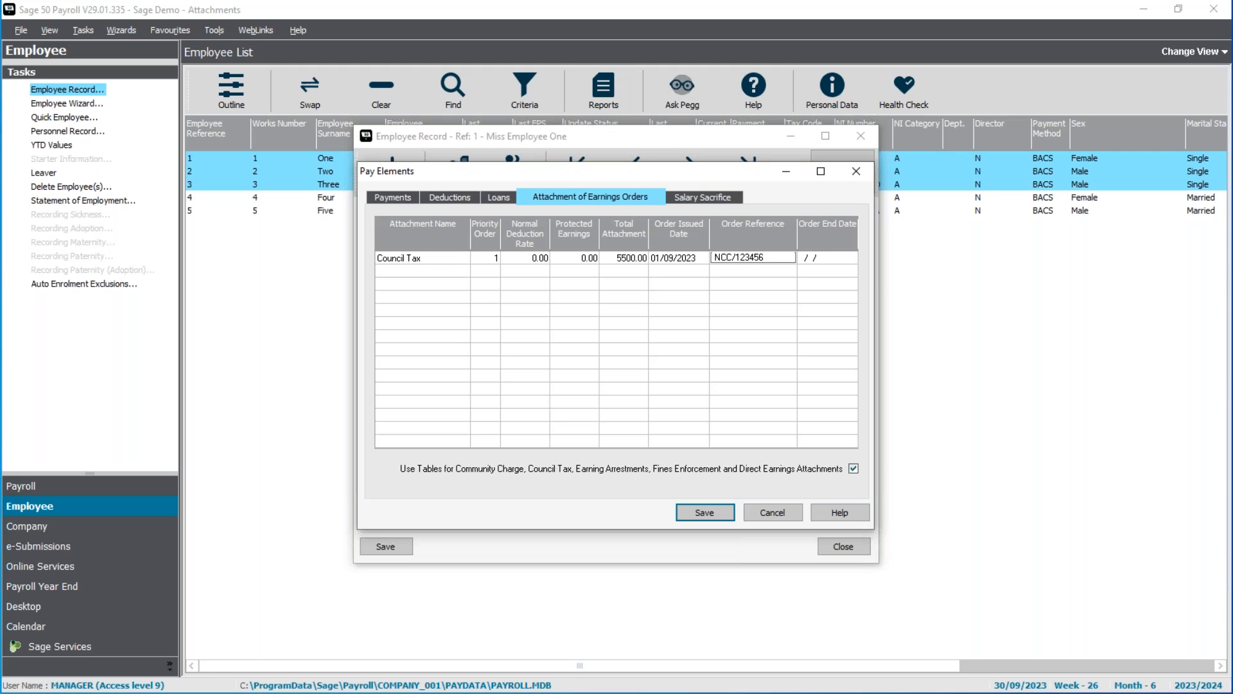
key(Tab)
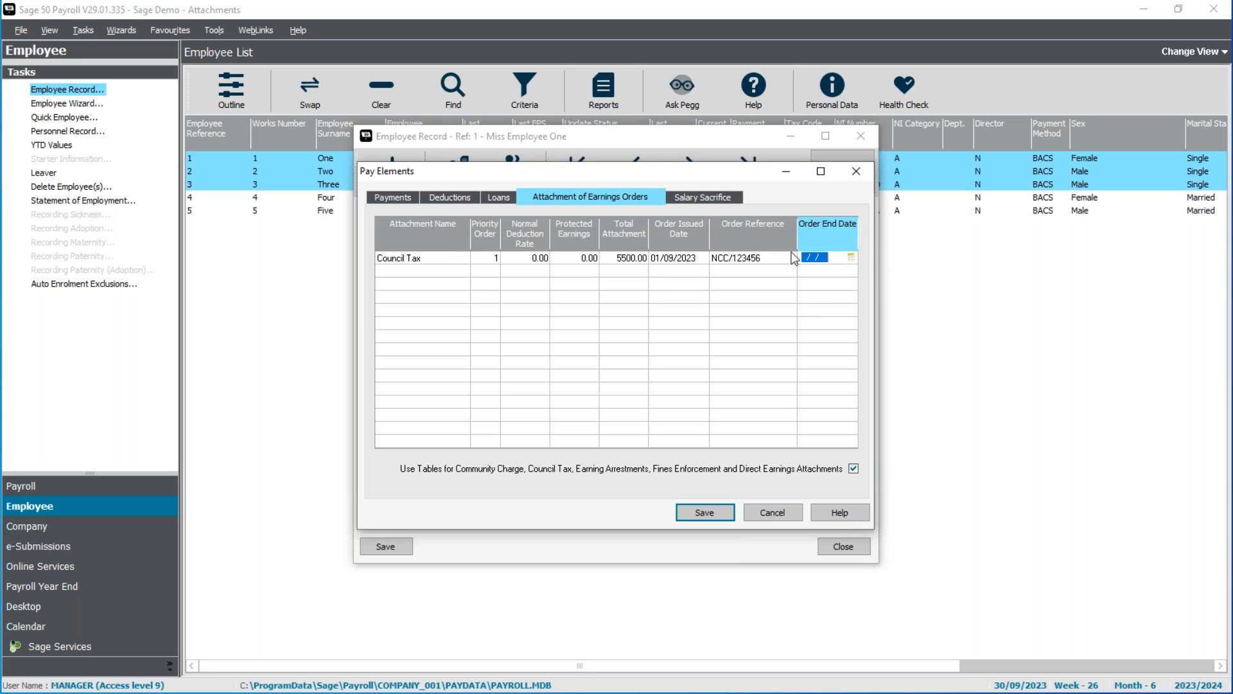
click(718, 512)
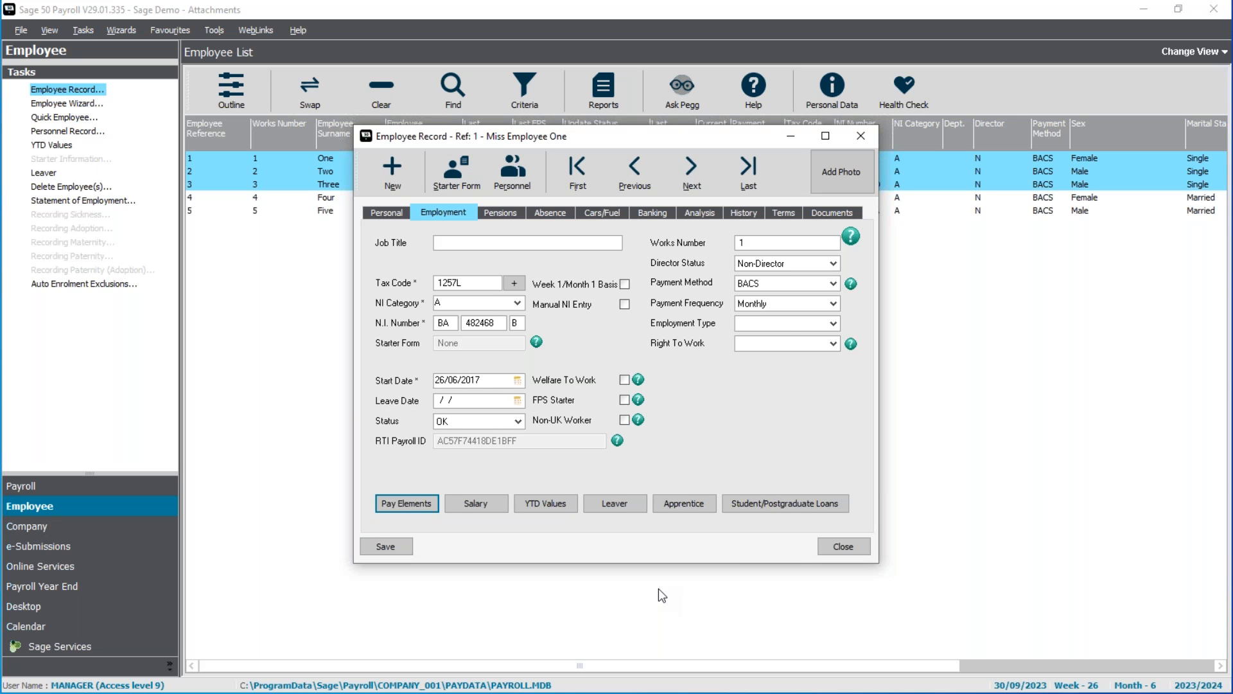
Add a Child Support (2012) attachment to the second employee's attachment of earnings orders.
click(696, 179)
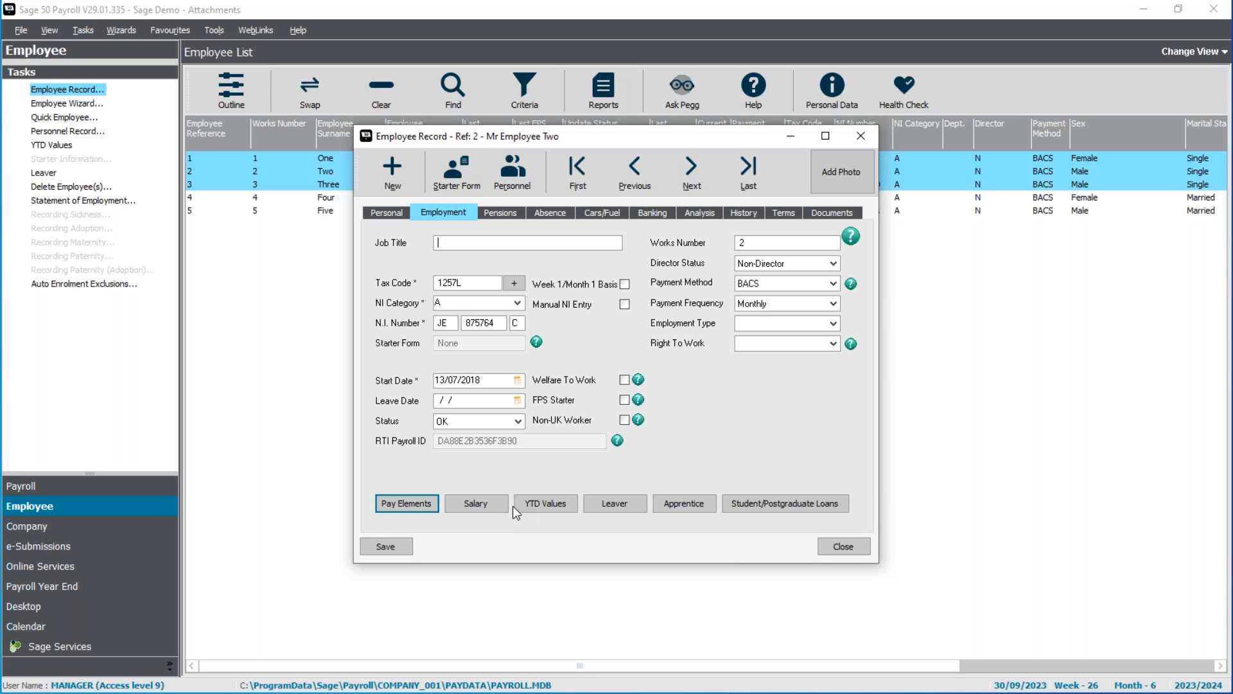
click(403, 506)
click(615, 195)
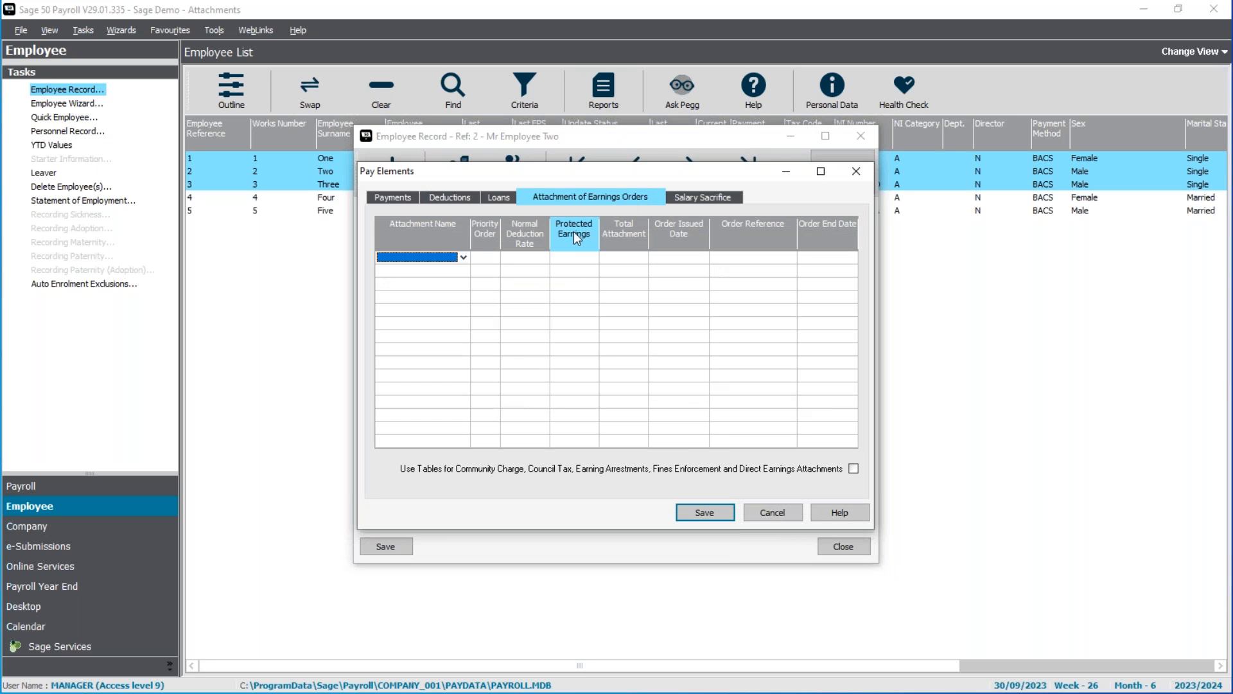
click(464, 256)
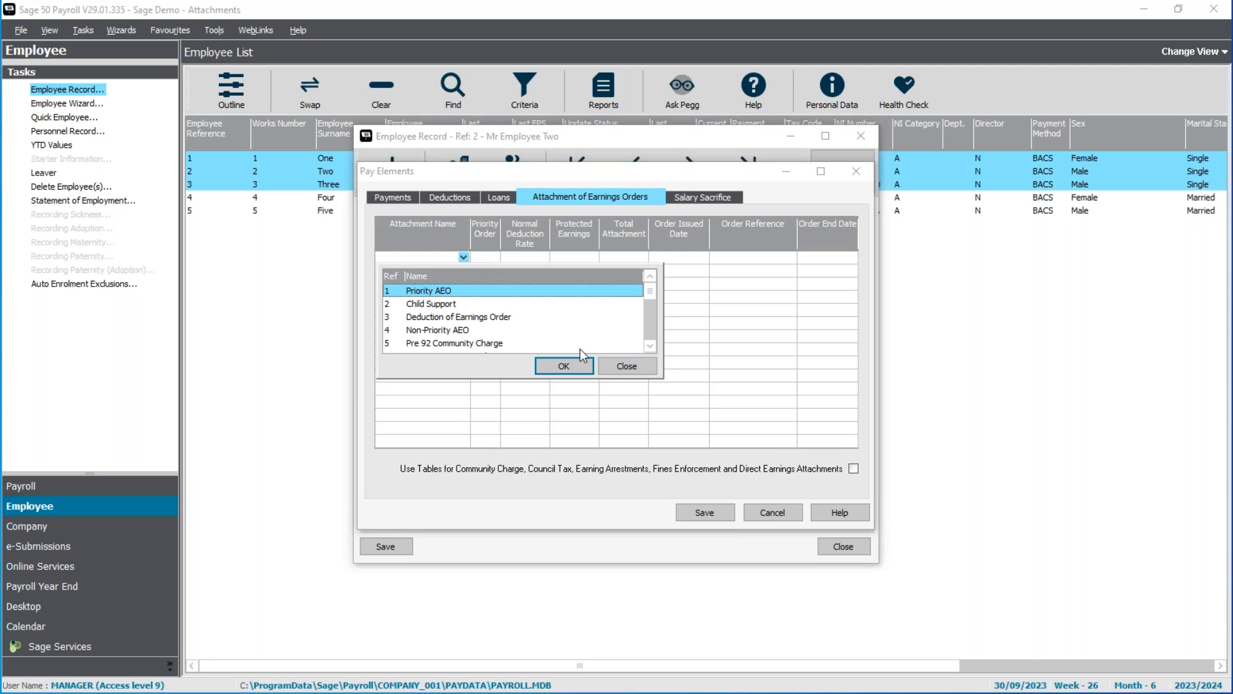
scroll(653, 323, down, 5)
click(448, 330)
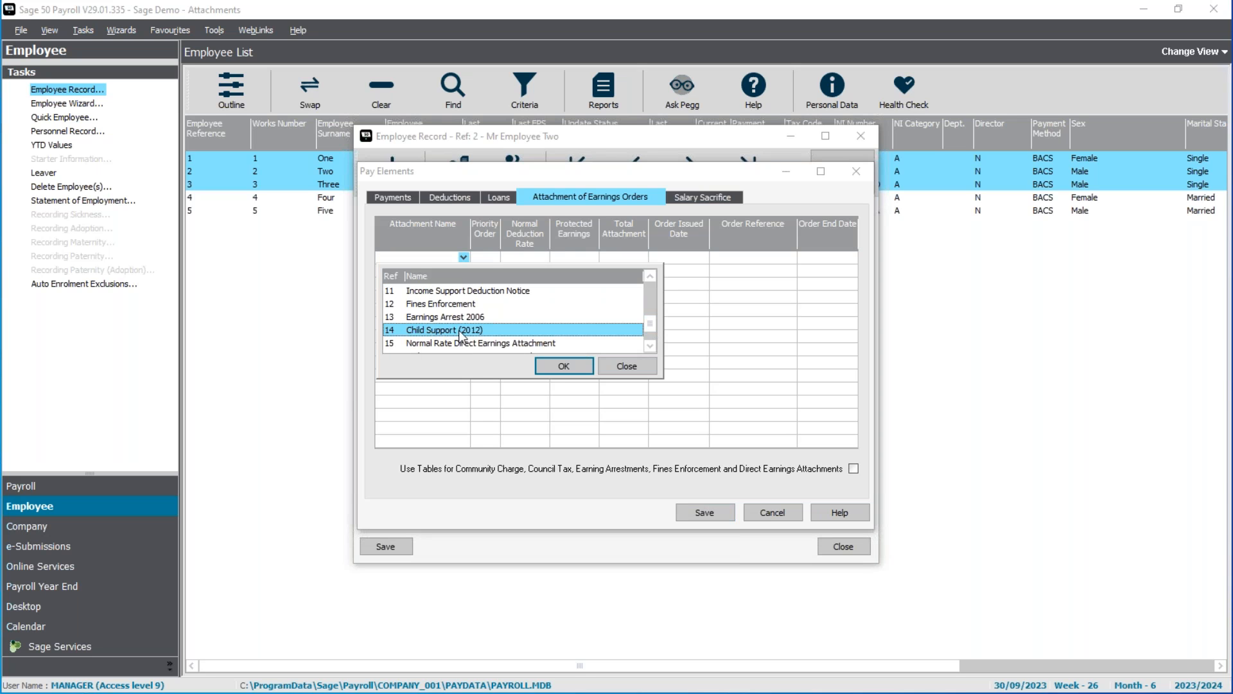
double_click(458, 330)
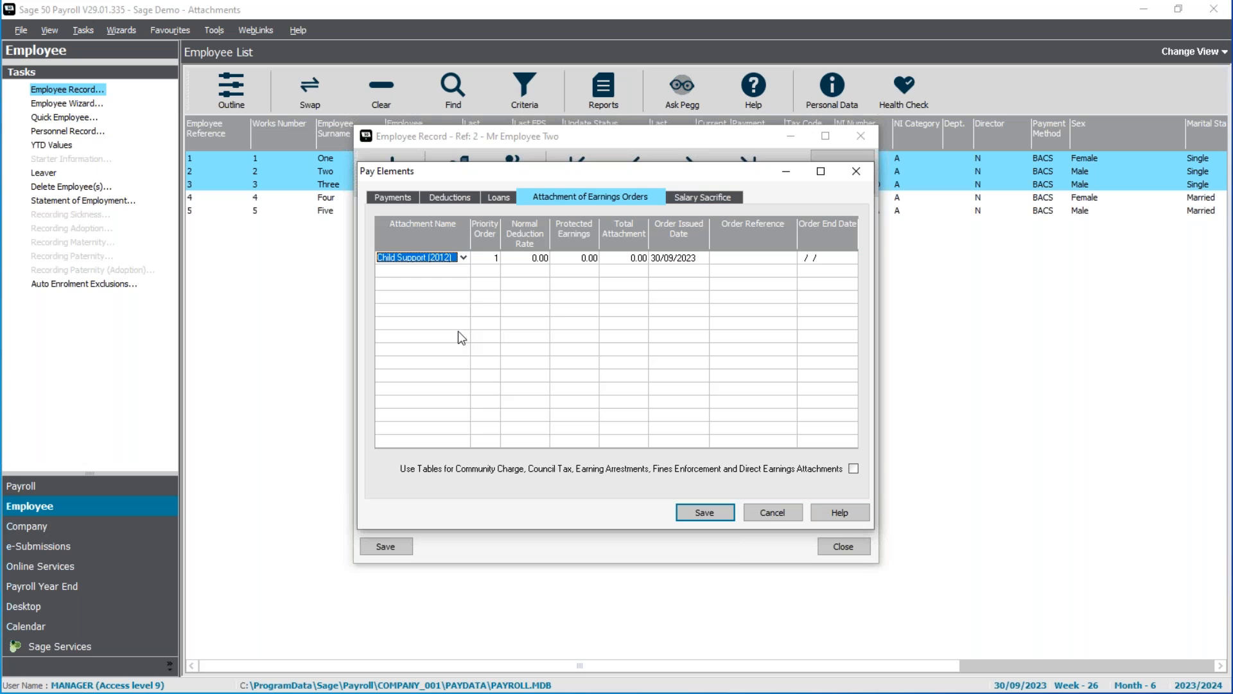
Set the Child Support (2012) order's normal deduction rate to 240 and issue date to 01/09/2023, and enter its order reference.
click(531, 260)
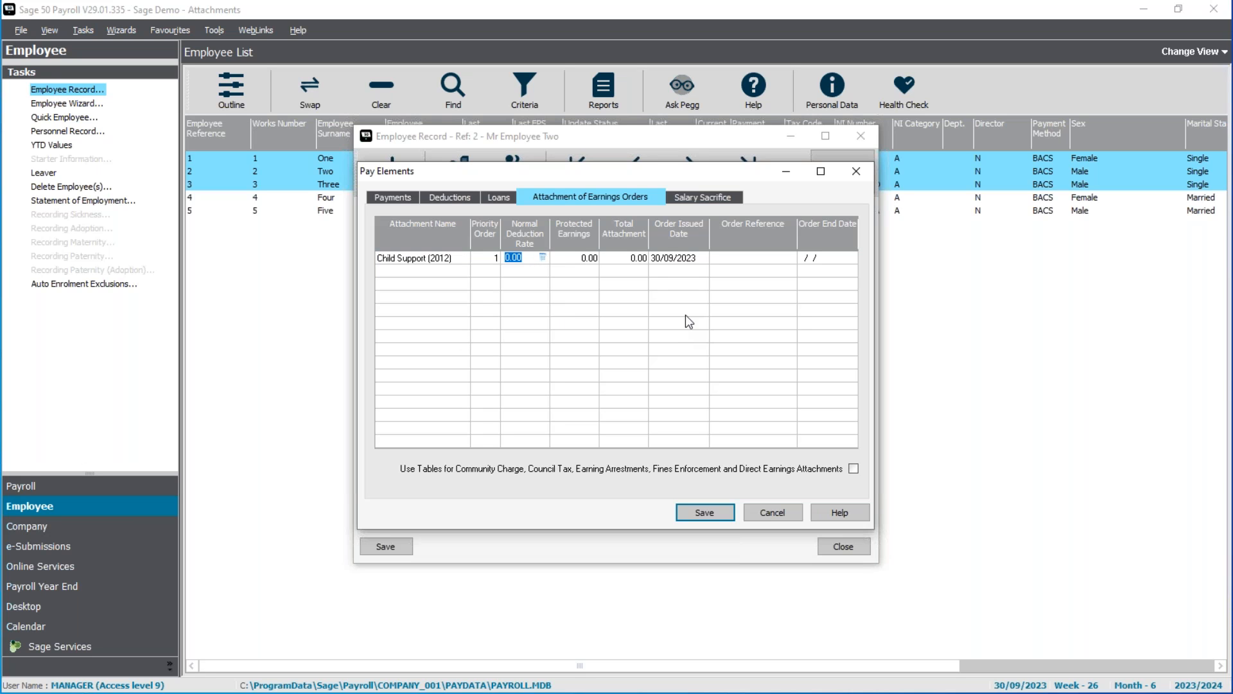
text(240)
key(Tab)
click(588, 262)
click(629, 260)
key(Tab)
key(Tab)
text(123456789012)
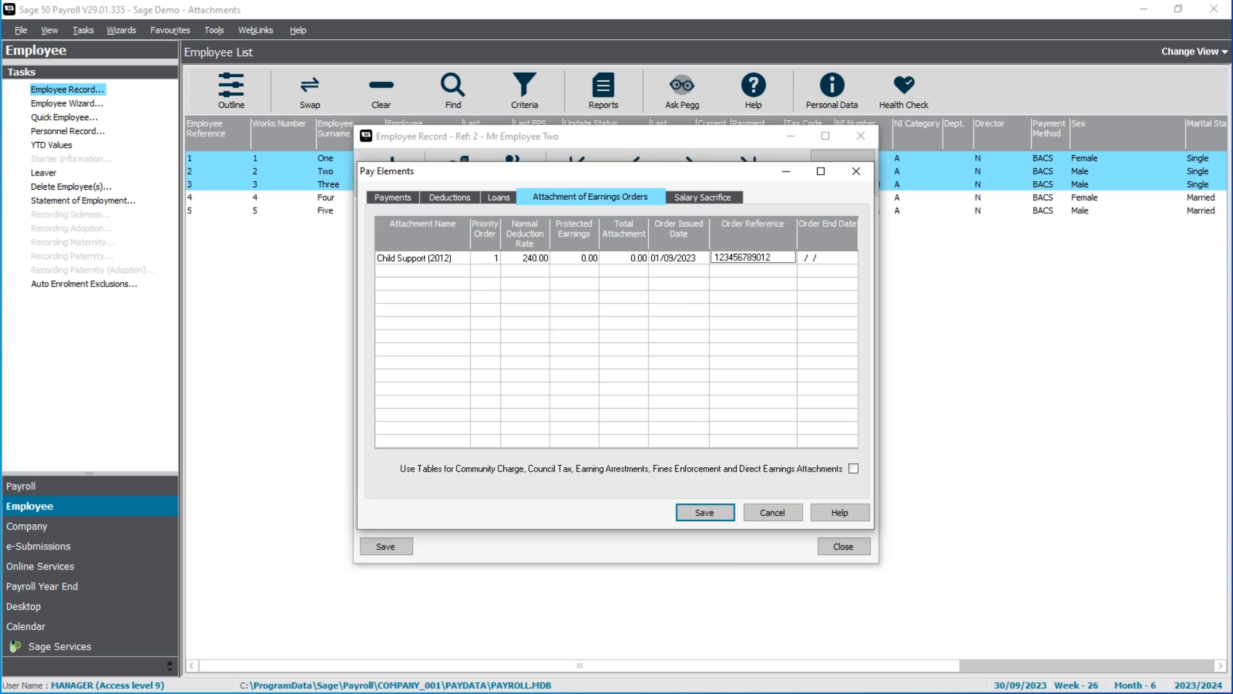
Leave the Child Support (2012) order's end date blank and save the second employee's pay elements.
key(Tab)
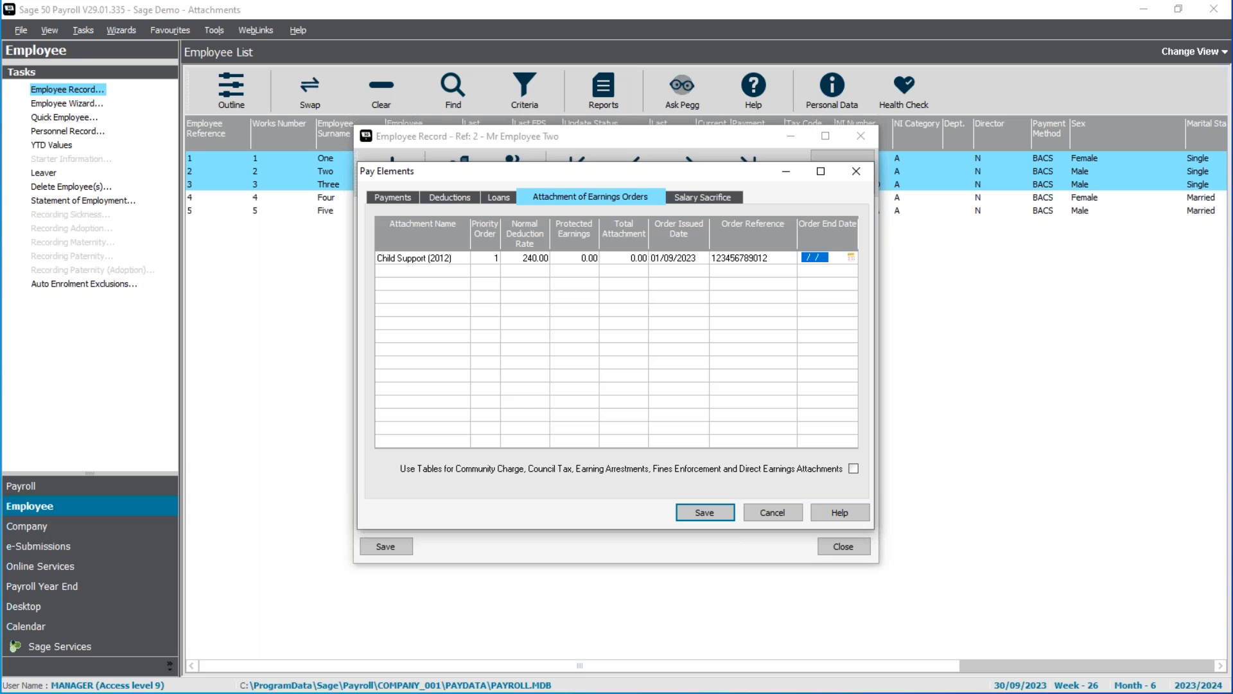
click(700, 514)
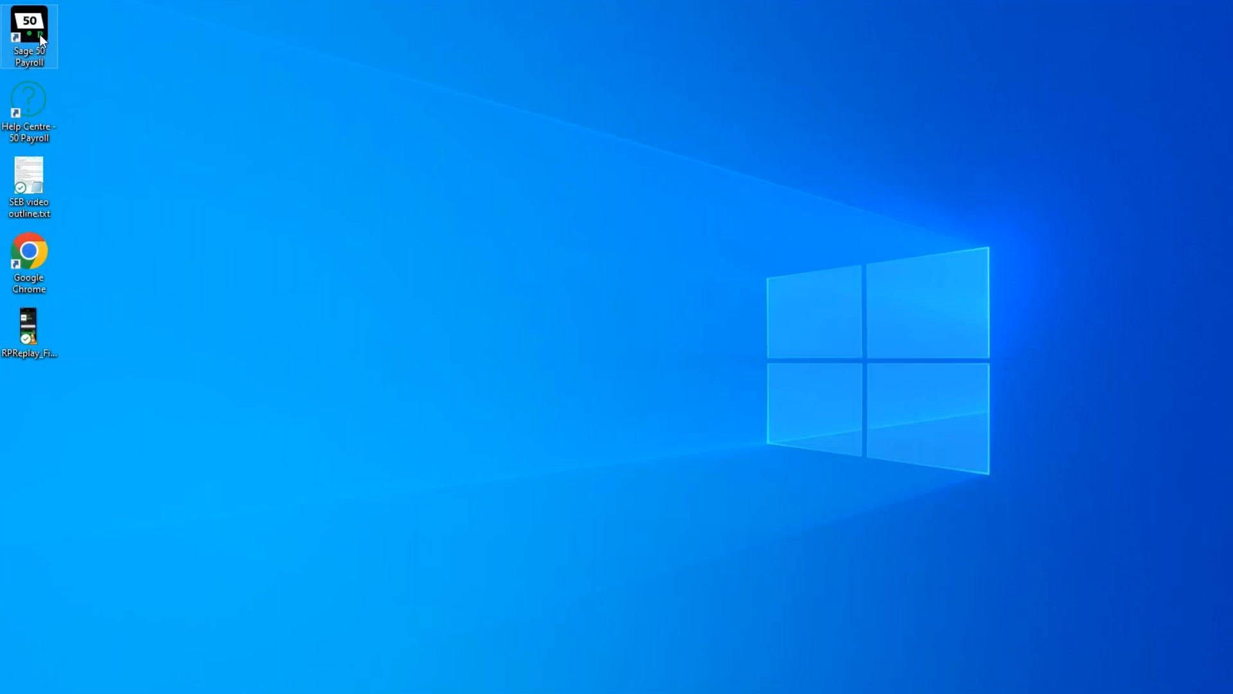
Open the COMPANY_001 Sage Demo - Attachments company in Sage 50 Payroll, logging on as manager with the account password and processing date 30/09/2023.
double_click(40, 33)
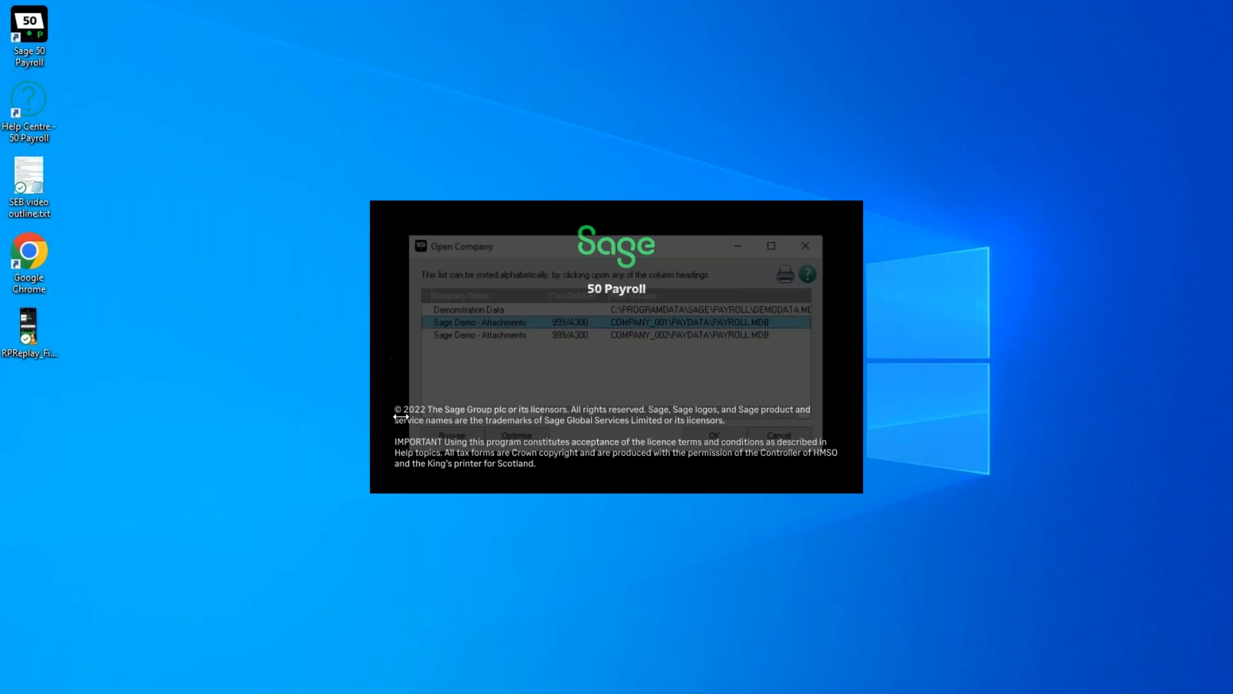
click(709, 438)
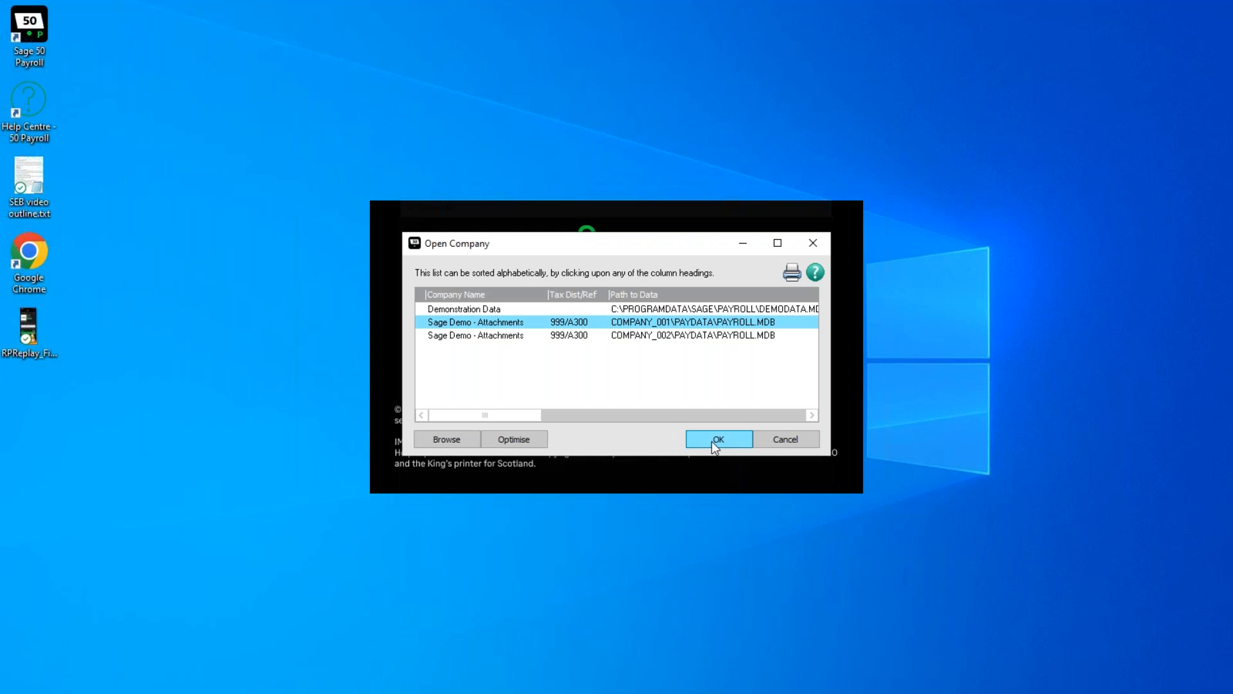
text(manager)
key(Tab)
text(**)
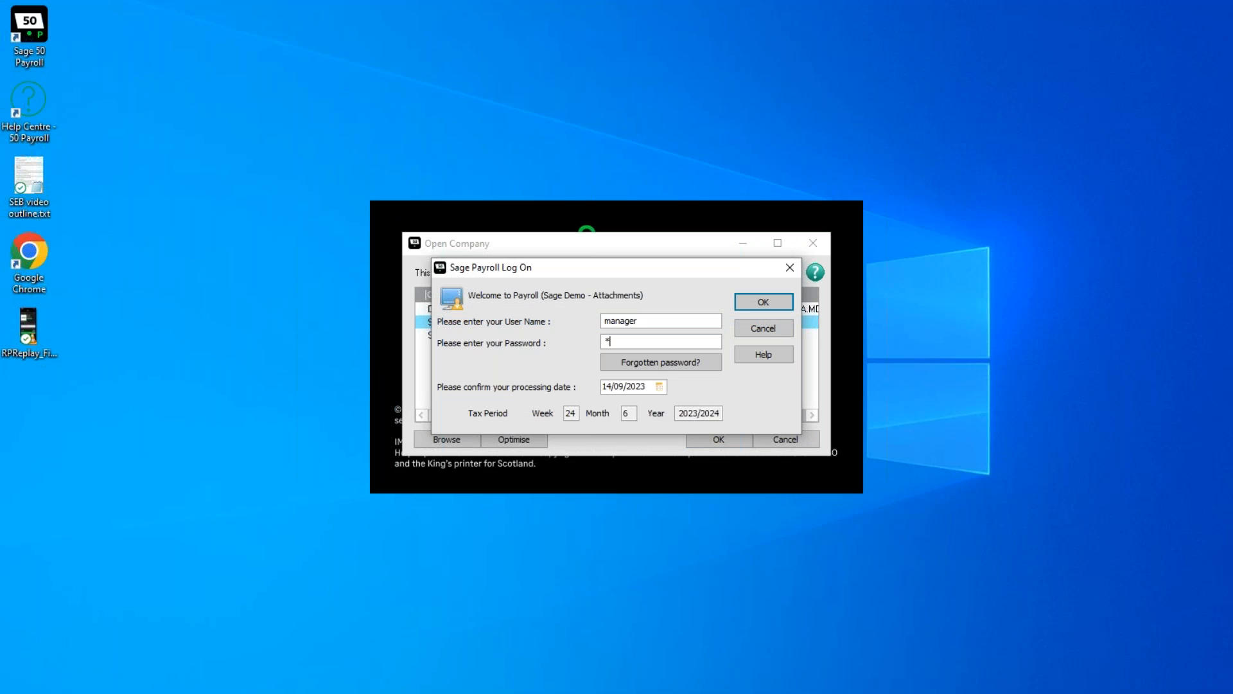
key(Tab)
text(30/09/23)
key(Return)
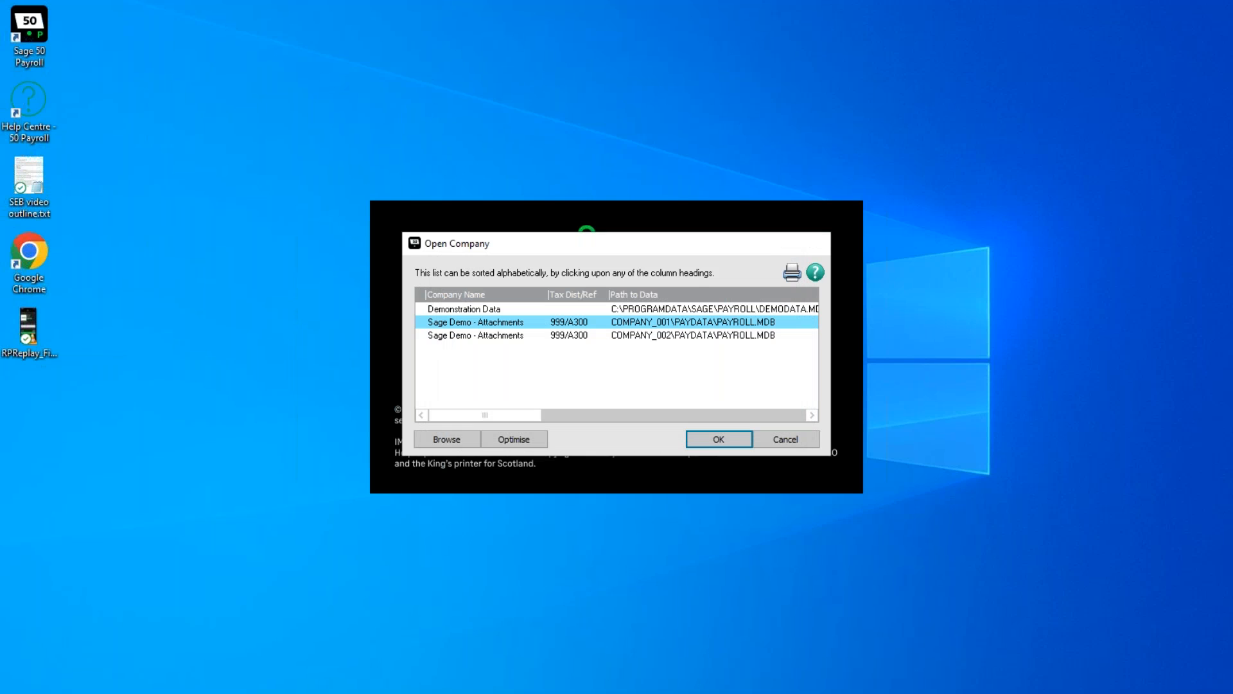
key(Return)
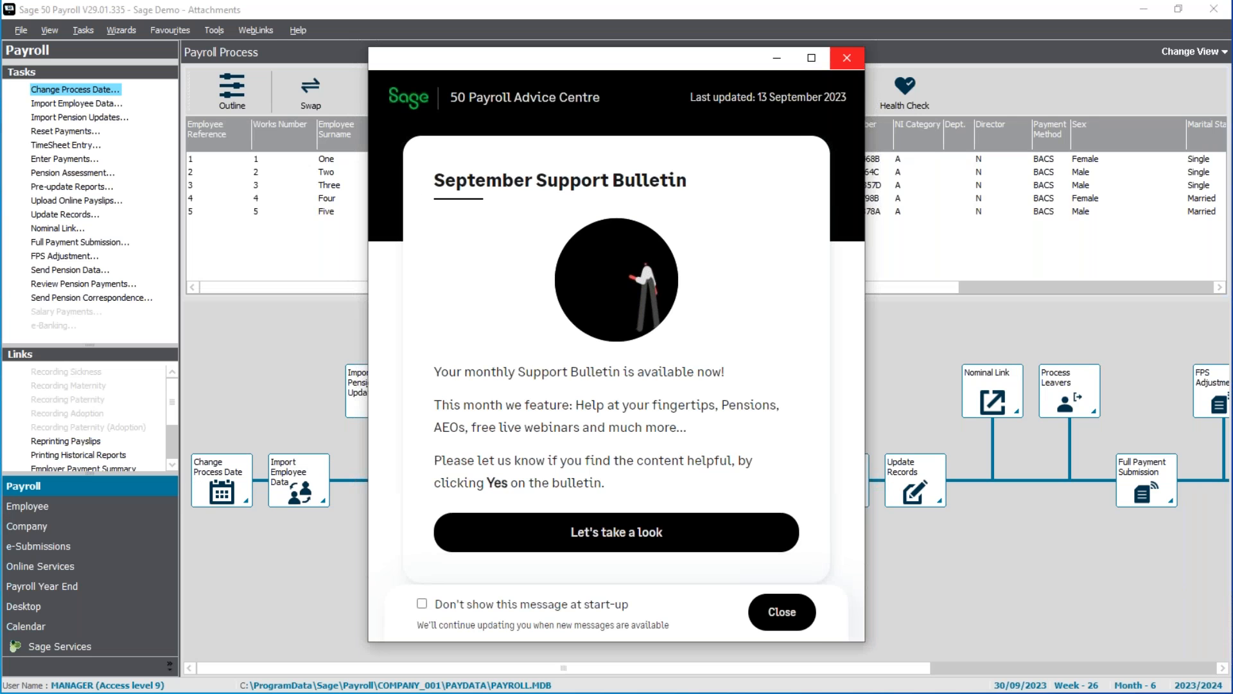
Dismiss the support bulletin, select employees 1, 2 and 3, and open their employee records.
click(857, 58)
click(329, 158)
click(330, 172)
click(330, 185)
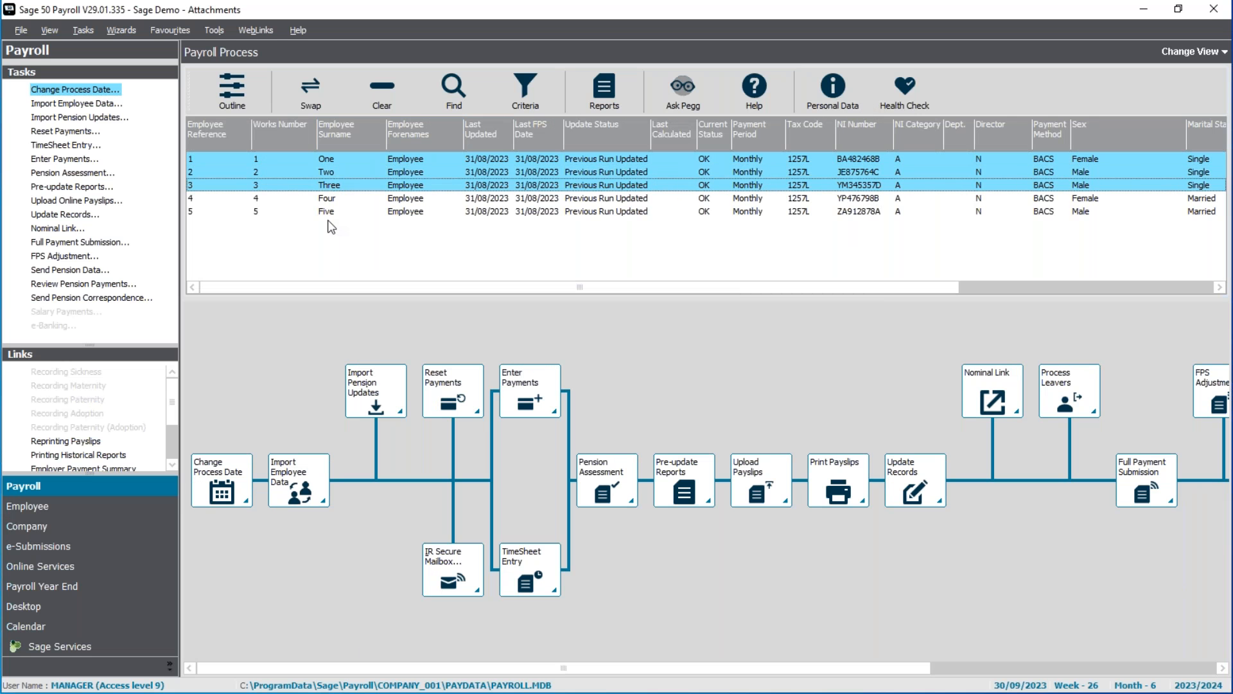
click(62, 506)
click(70, 90)
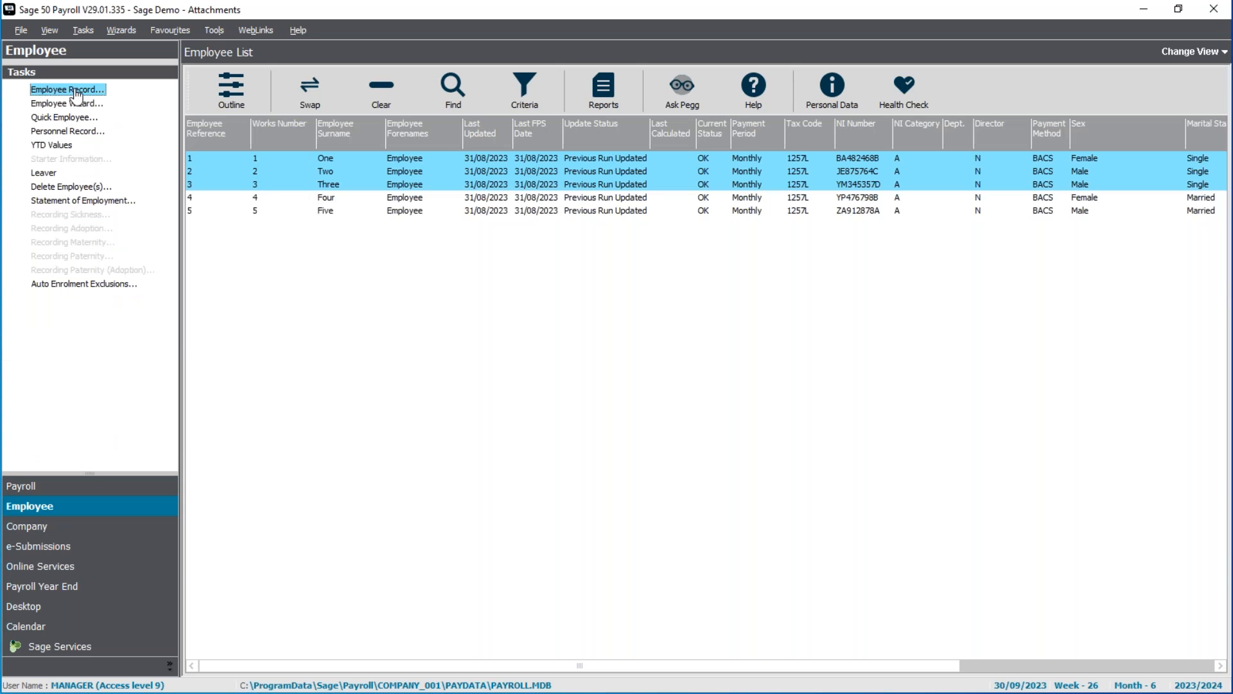
Review the second employee's attachment of earnings orders and leave the pay elements without saving.
click(690, 168)
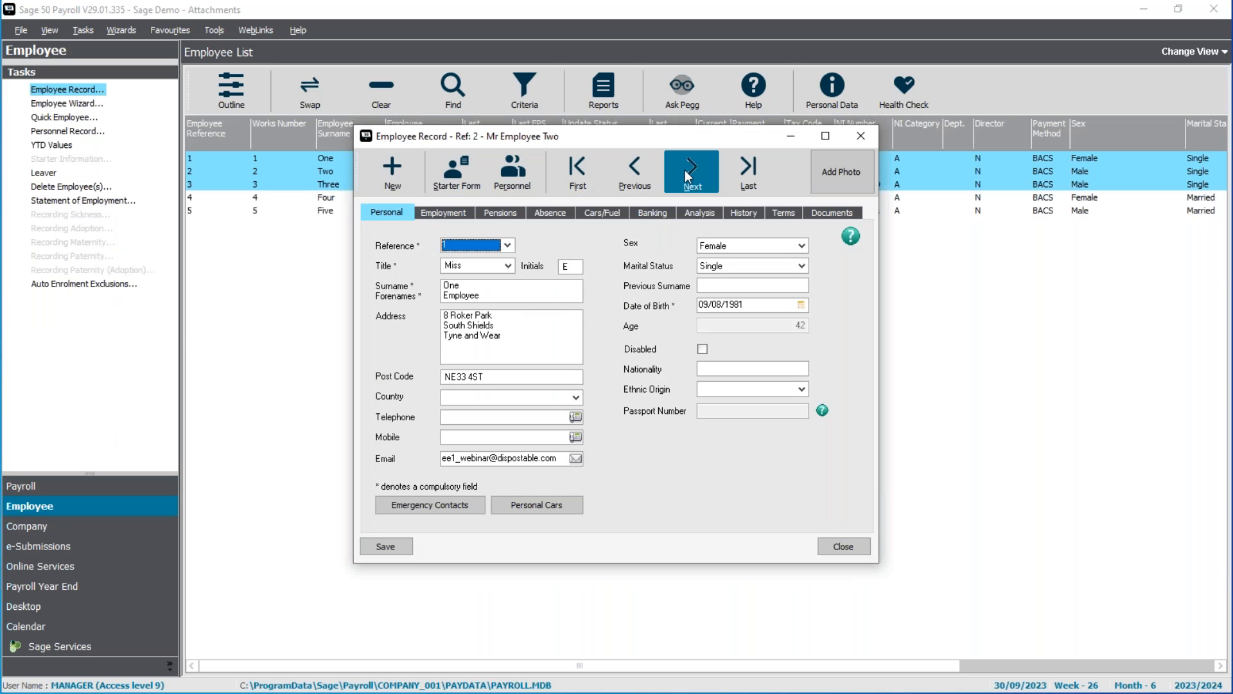
click(443, 213)
click(575, 441)
click(572, 442)
click(409, 506)
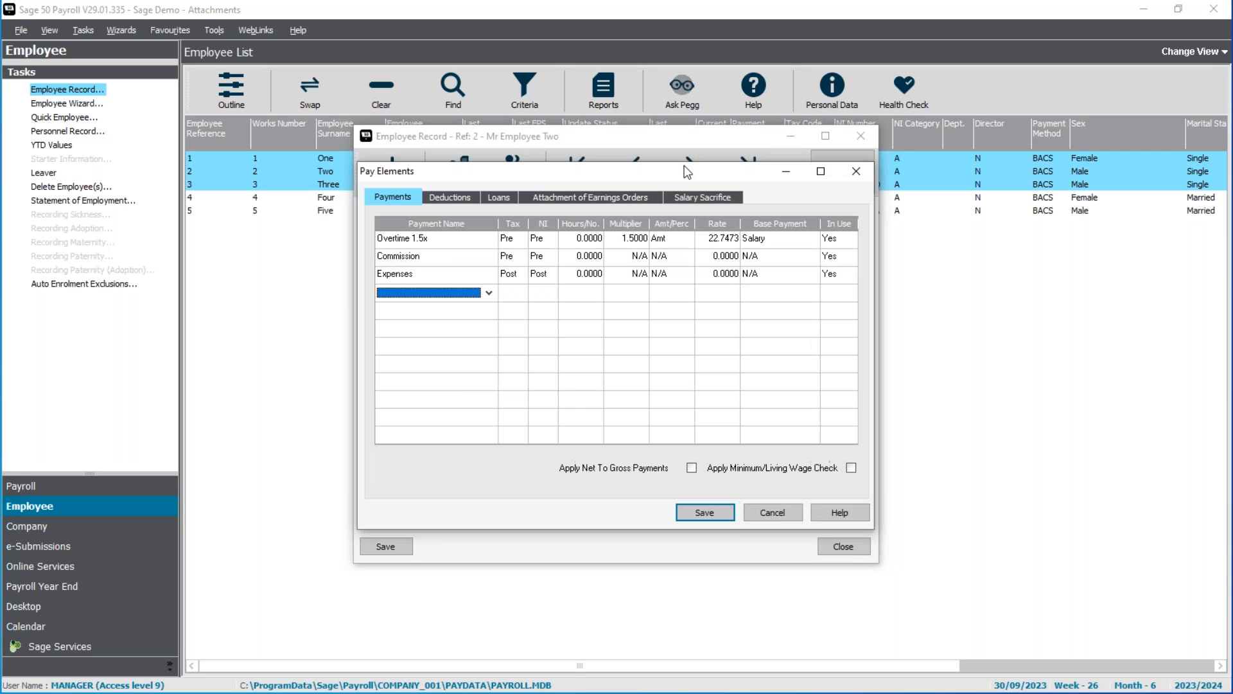
click(618, 194)
click(774, 512)
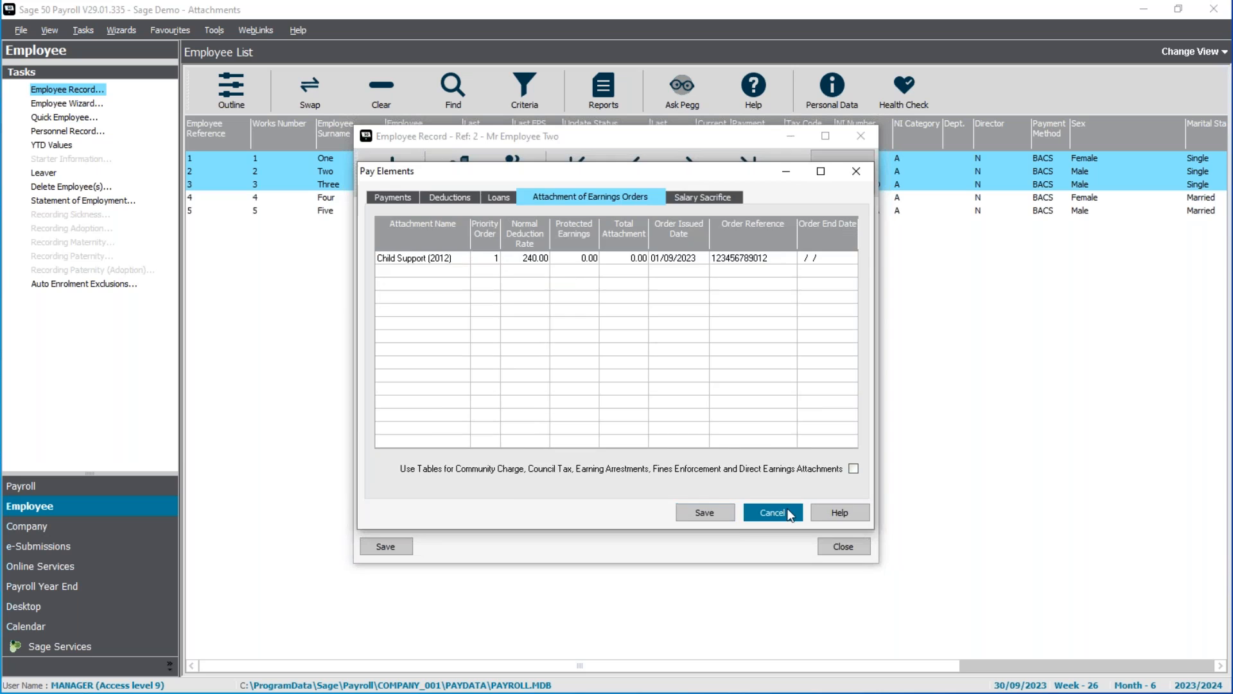
Add a Non-Priority AEO attachment to the third employee's attachment of earnings orders.
click(689, 182)
click(421, 505)
click(589, 200)
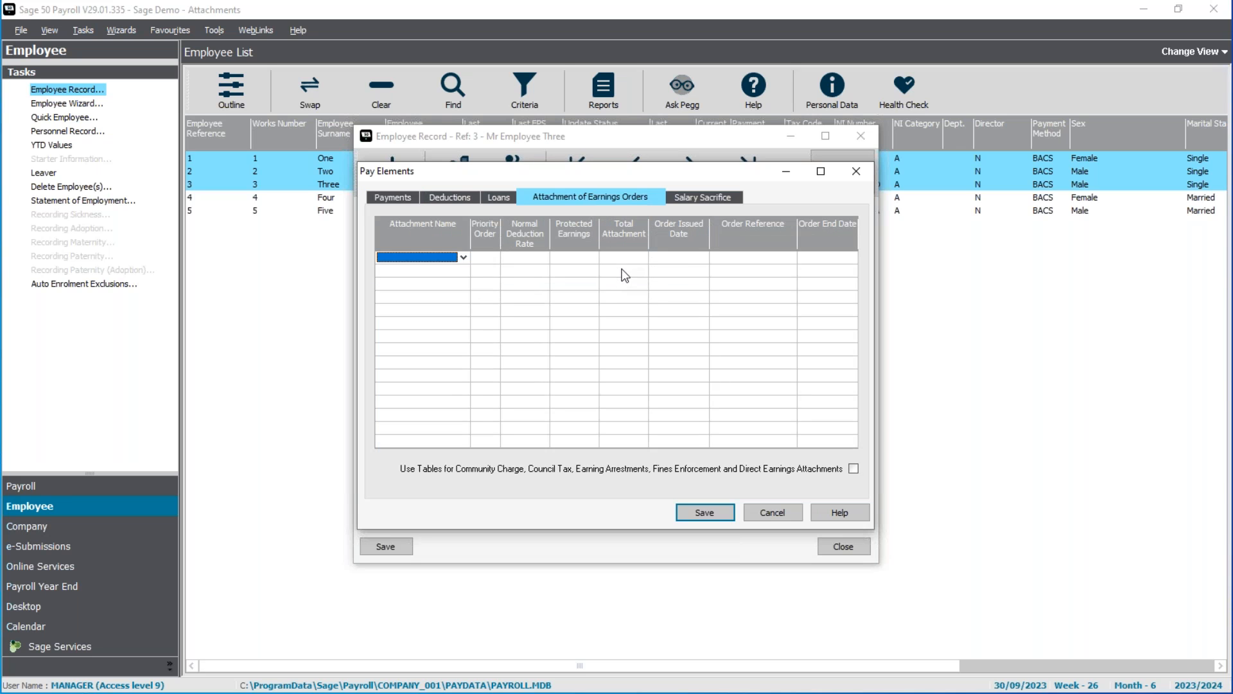
click(463, 257)
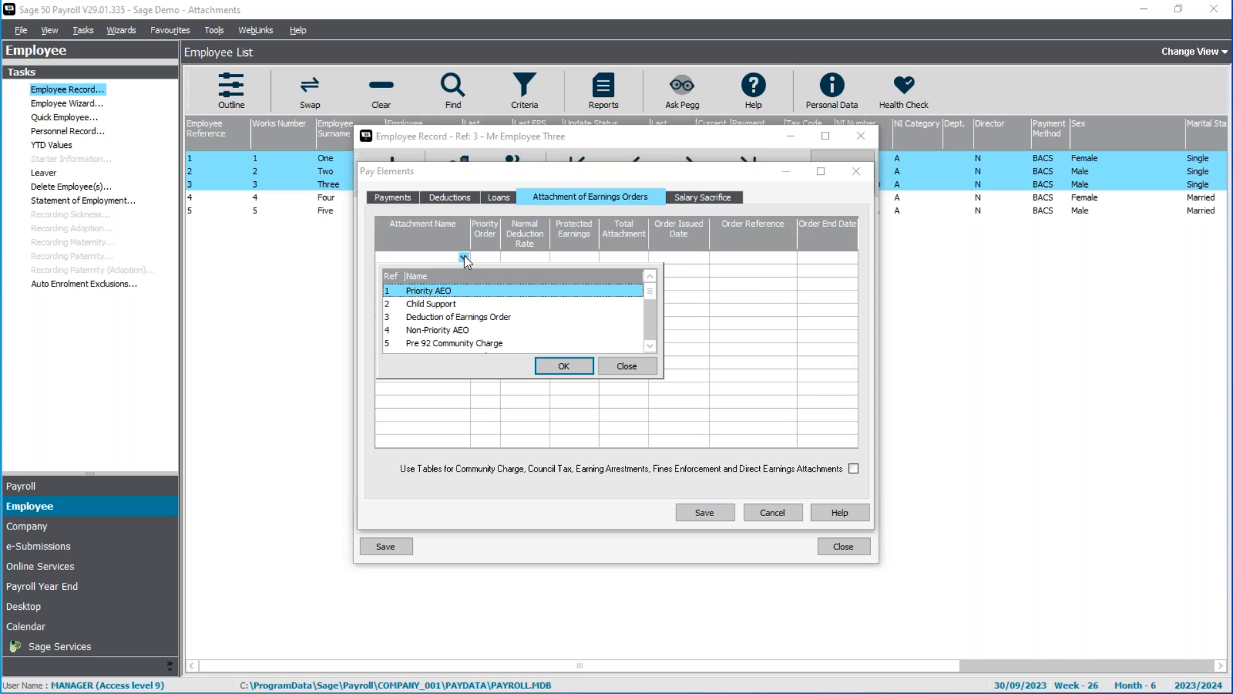
double_click(445, 330)
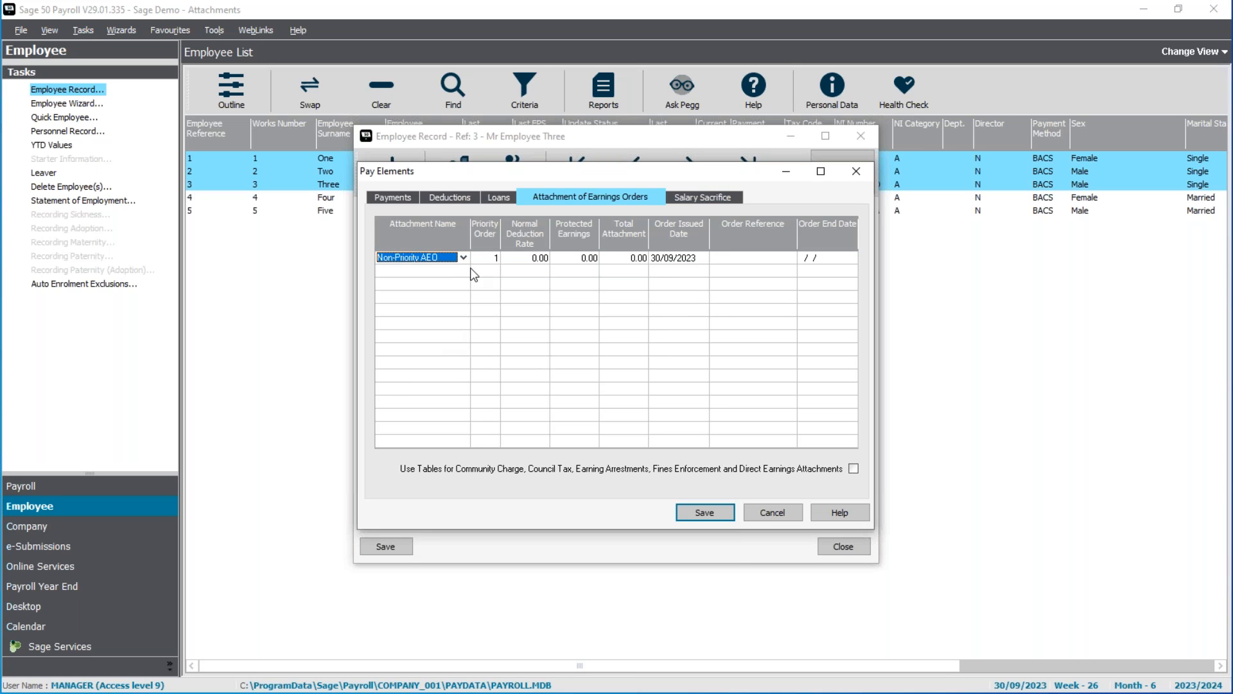
Set the Non-Priority AEO's normal deduction rate to 150, protected earnings to 1000, total attachment to 3000 and issue date to 01/09/2023.
click(534, 260)
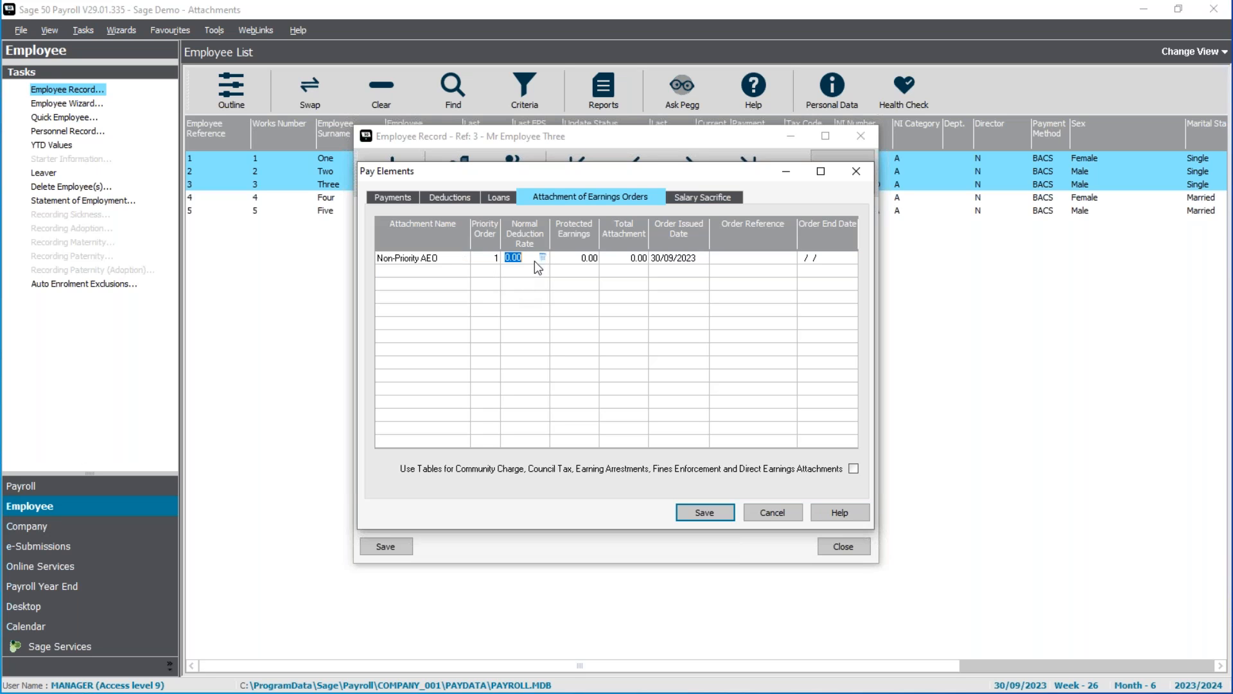
text(150)
key(Tab)
text(1000)
key(Tab)
text(3000)
key(Tab)
text(01/09/2023)
key(Tab)
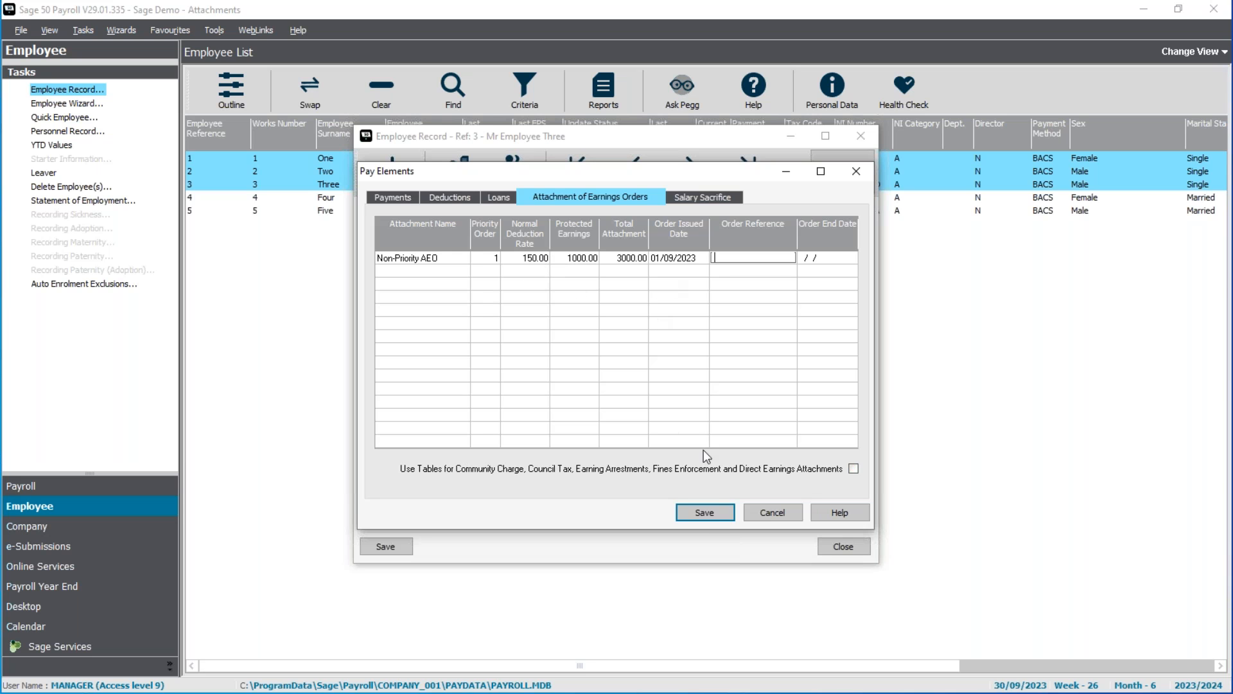
Save the third employee's pay elements and employee record, and close the record.
click(710, 515)
click(386, 546)
click(843, 546)
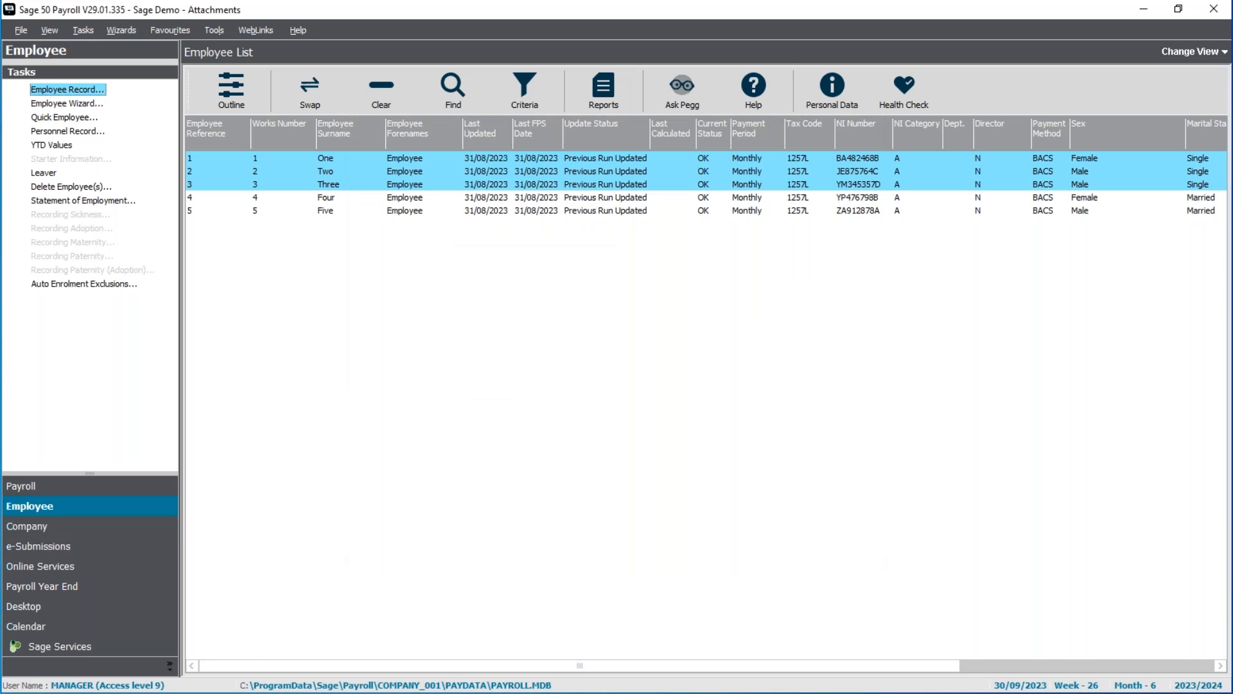
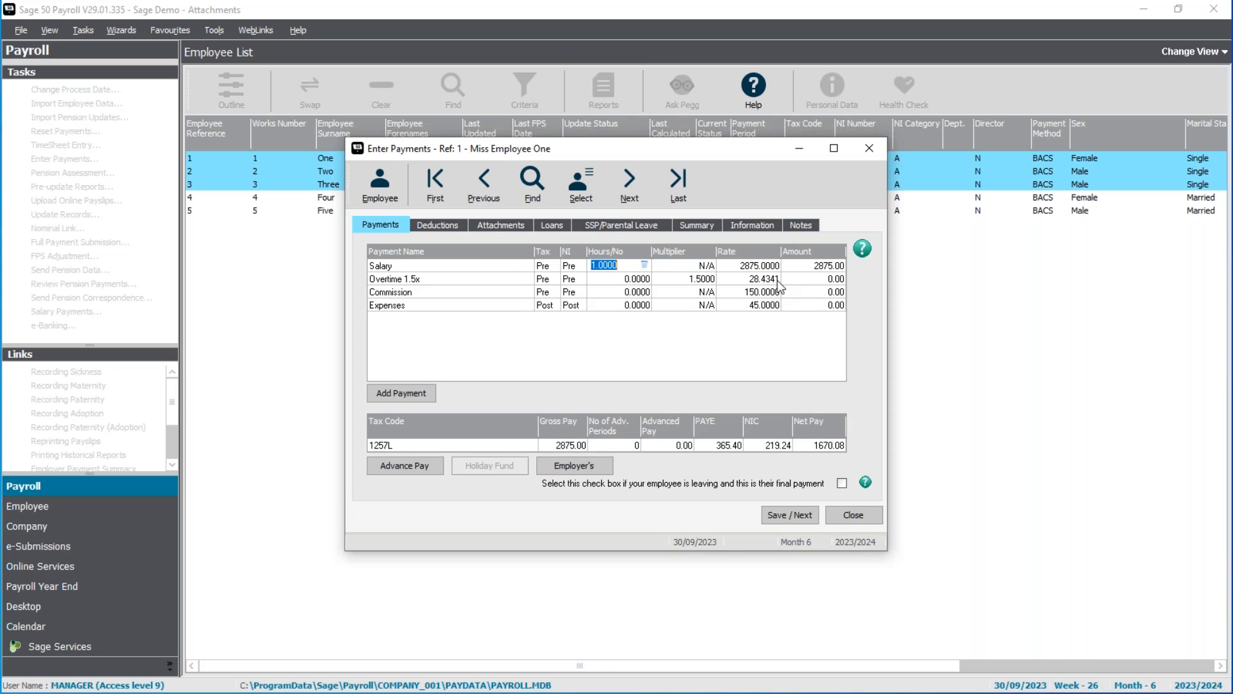
Review the first employee's attachments in the payment entry and close the window.
click(514, 226)
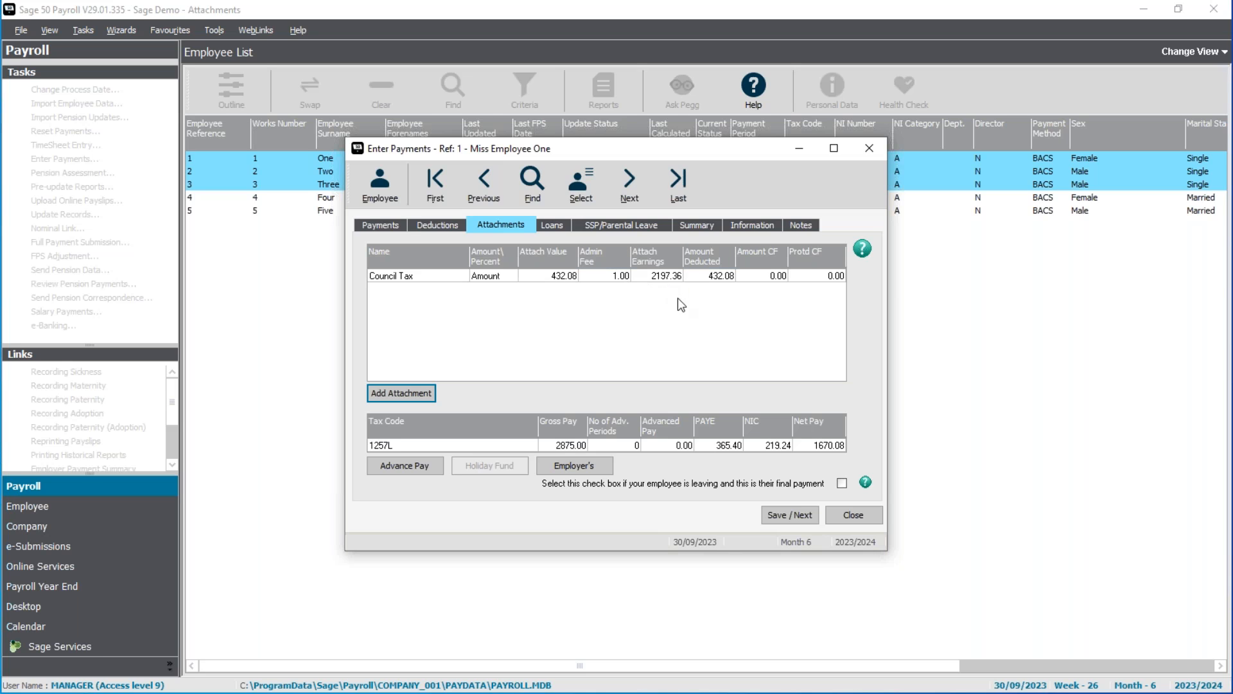
click(851, 515)
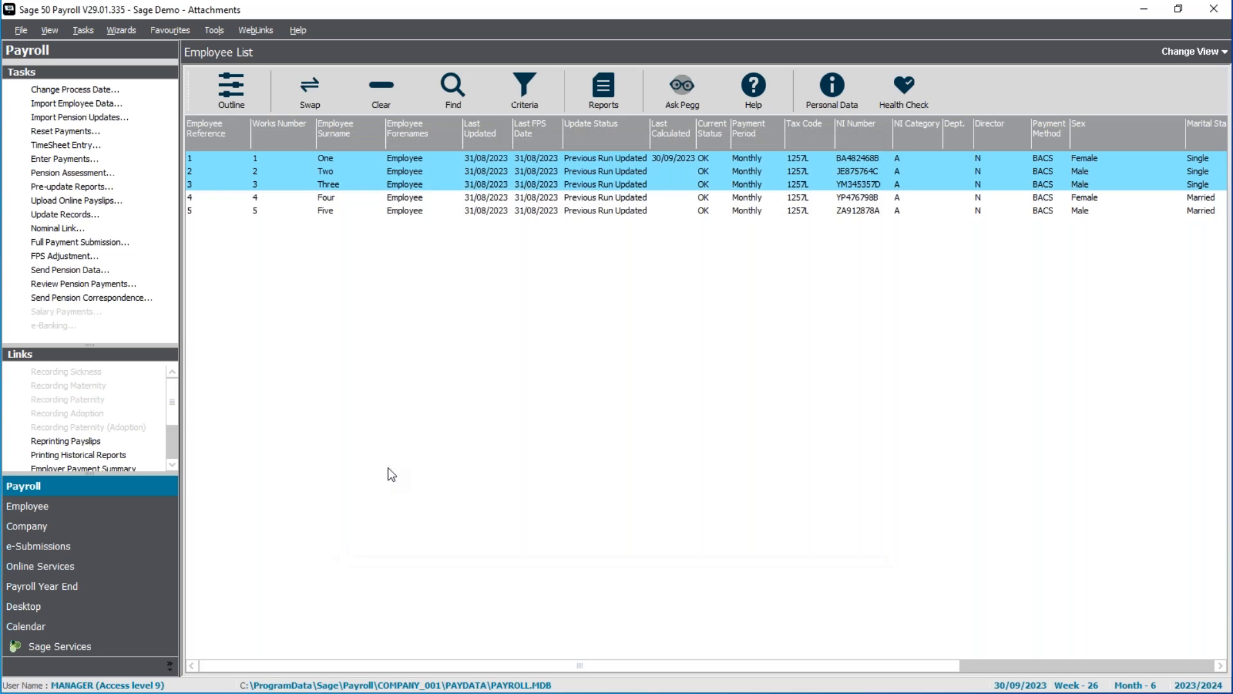
Look up the Council Tax deduction rates in the company's AEO legislation settings and leave them without saving.
click(177, 529)
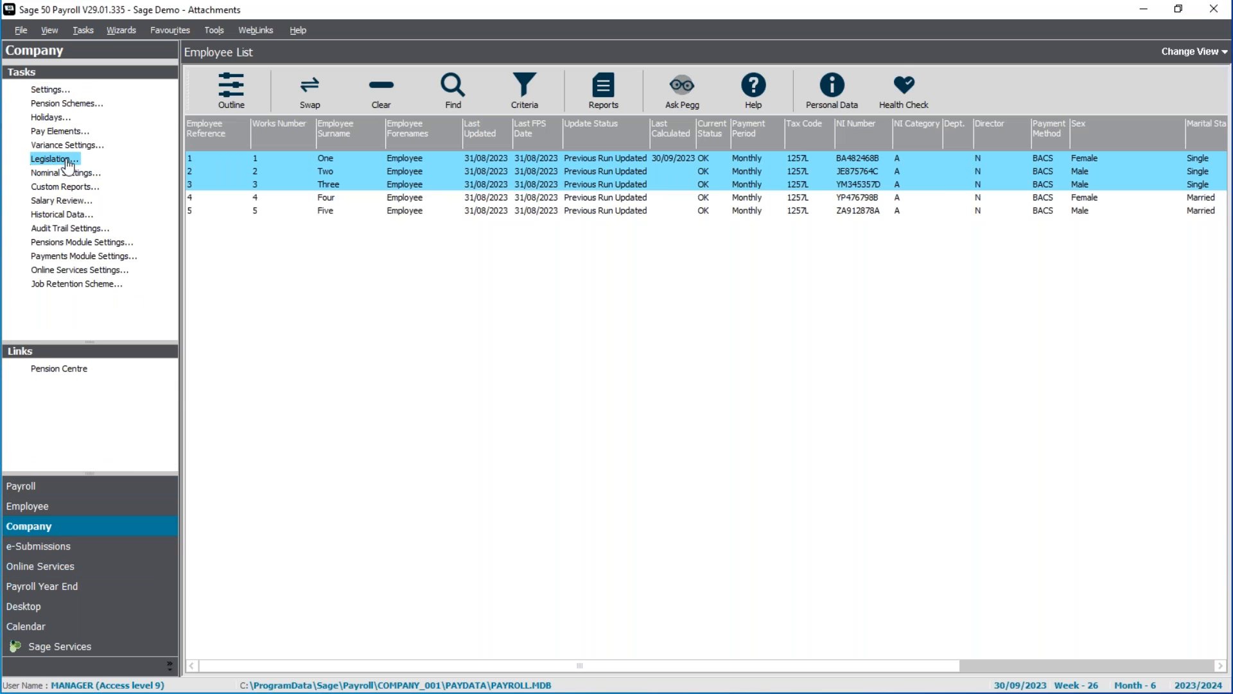
click(54, 159)
click(642, 201)
click(565, 236)
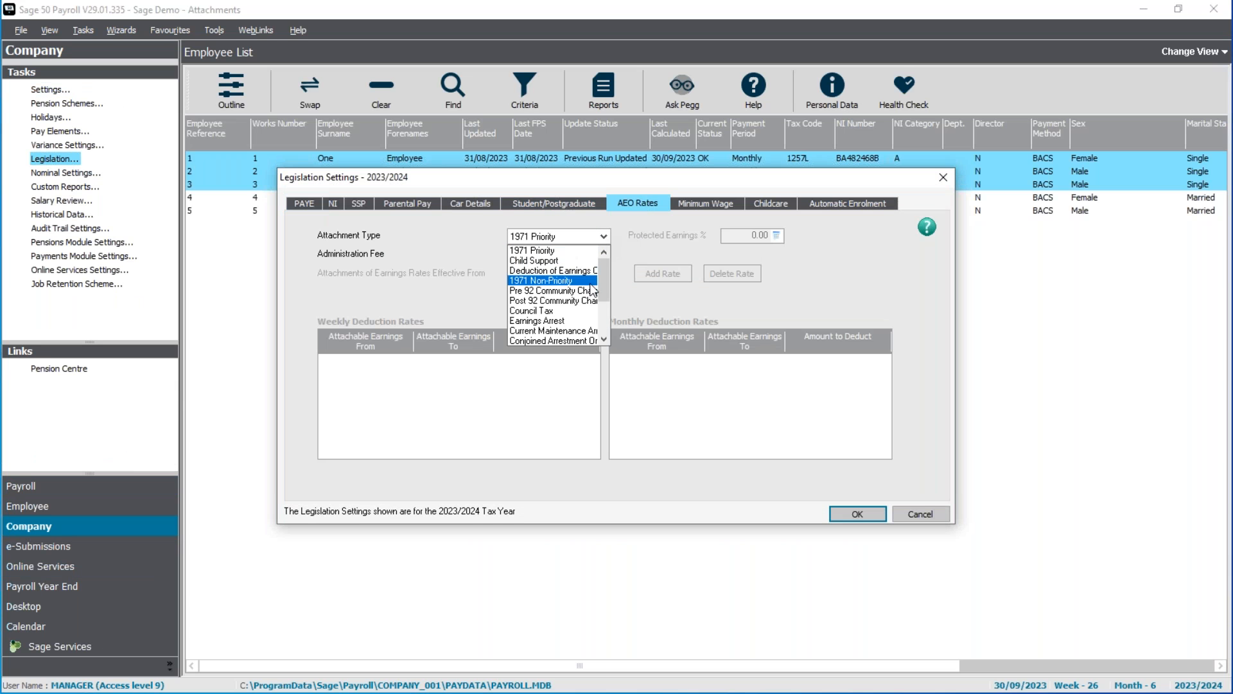
click(562, 313)
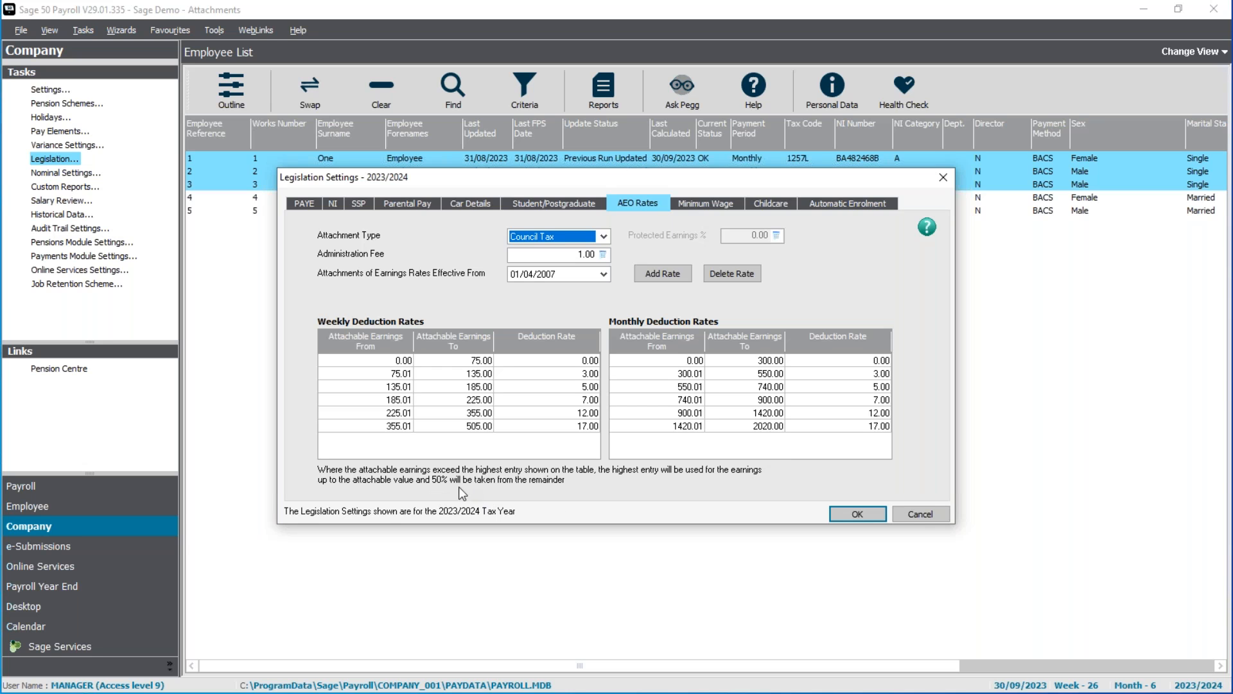
click(932, 514)
click(607, 411)
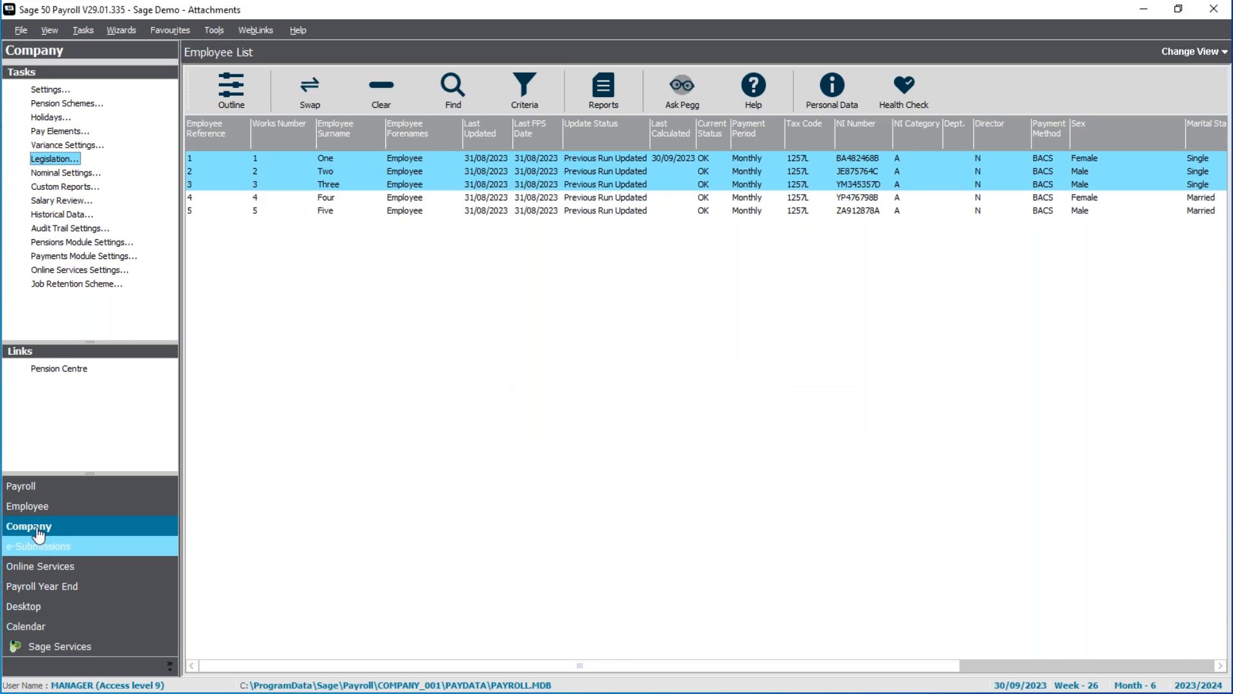
Reopen payment entry for the selected employees, declining the legislation update check, and display the first employee's attachments.
click(45, 486)
click(49, 156)
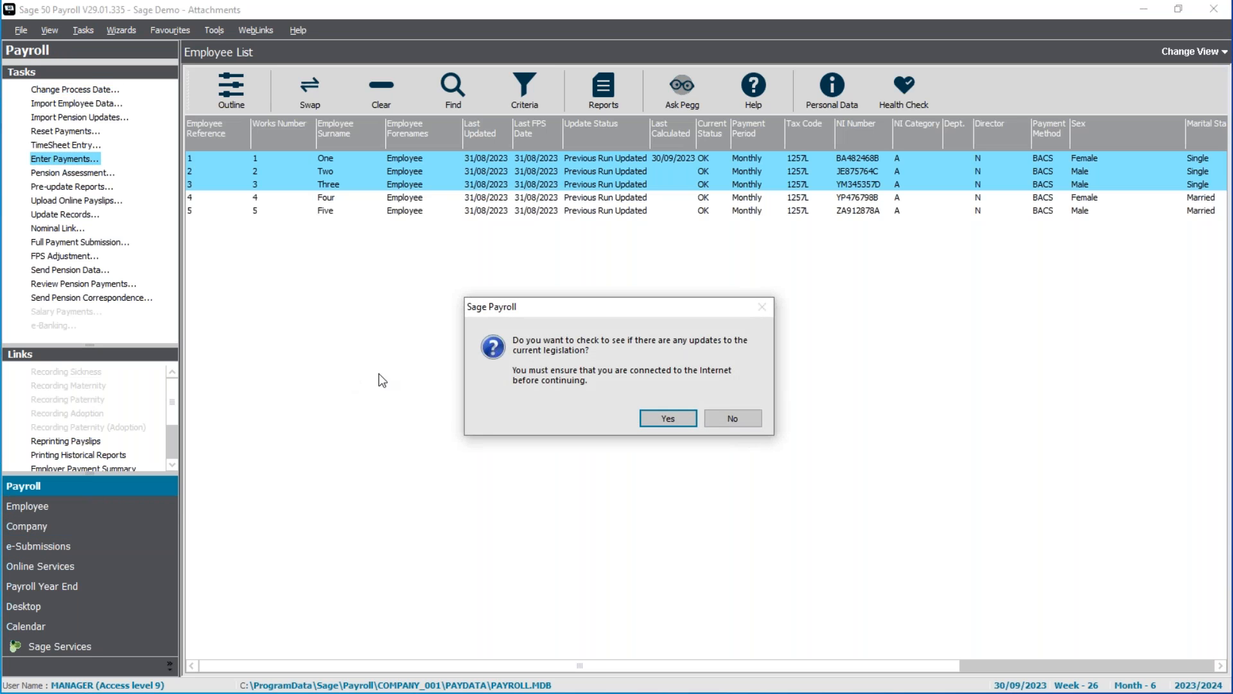
click(733, 418)
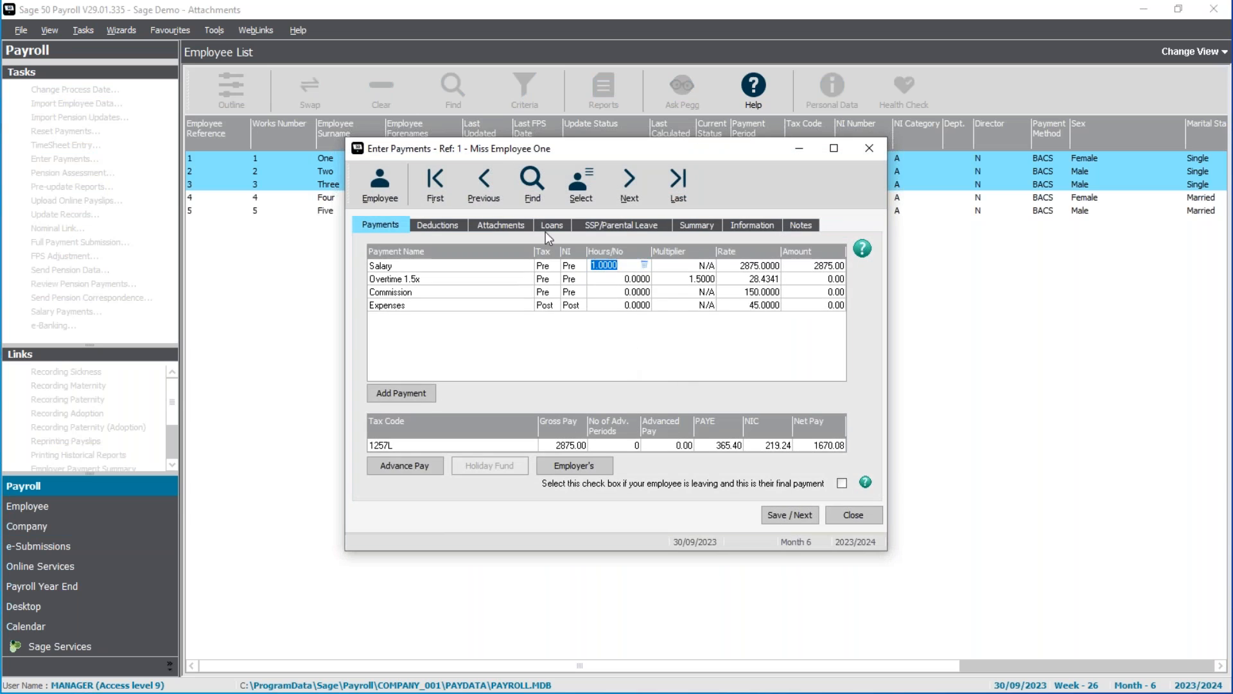
click(515, 225)
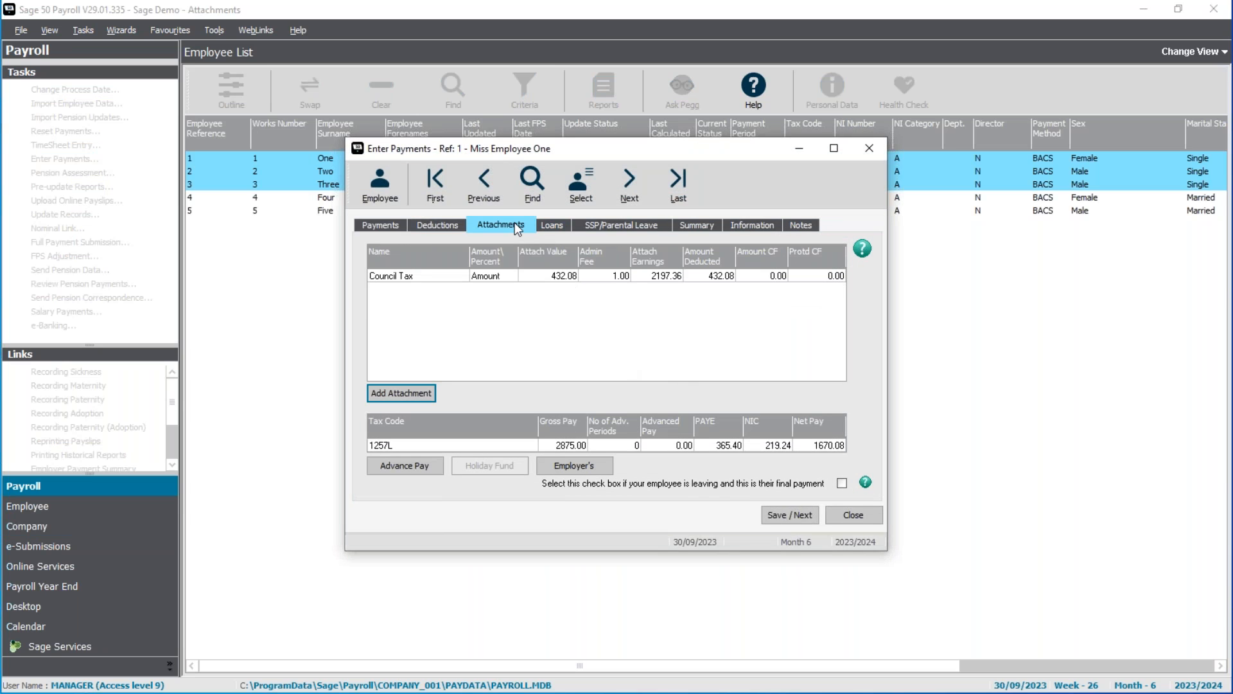
Switch to Calculator, compute 2197.36 minus 2020 multiplied by 0.5, store the result in memory and clear the display.
key(XF86Calculator)
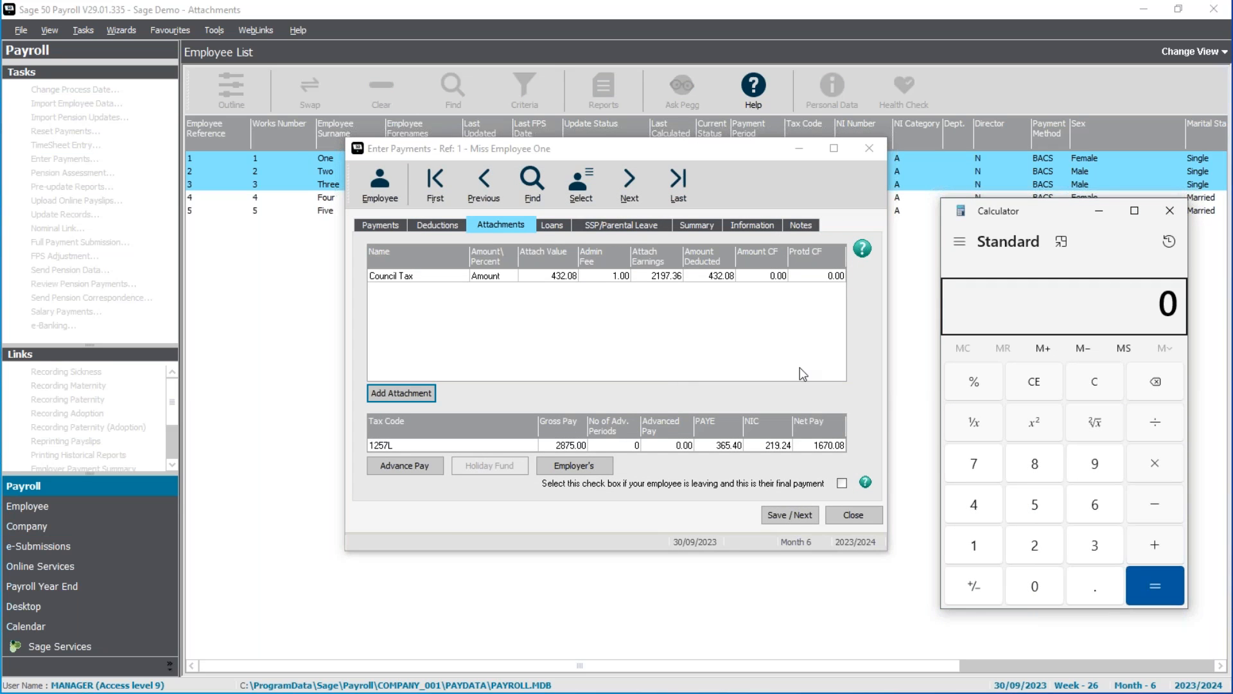
text(2197.3)
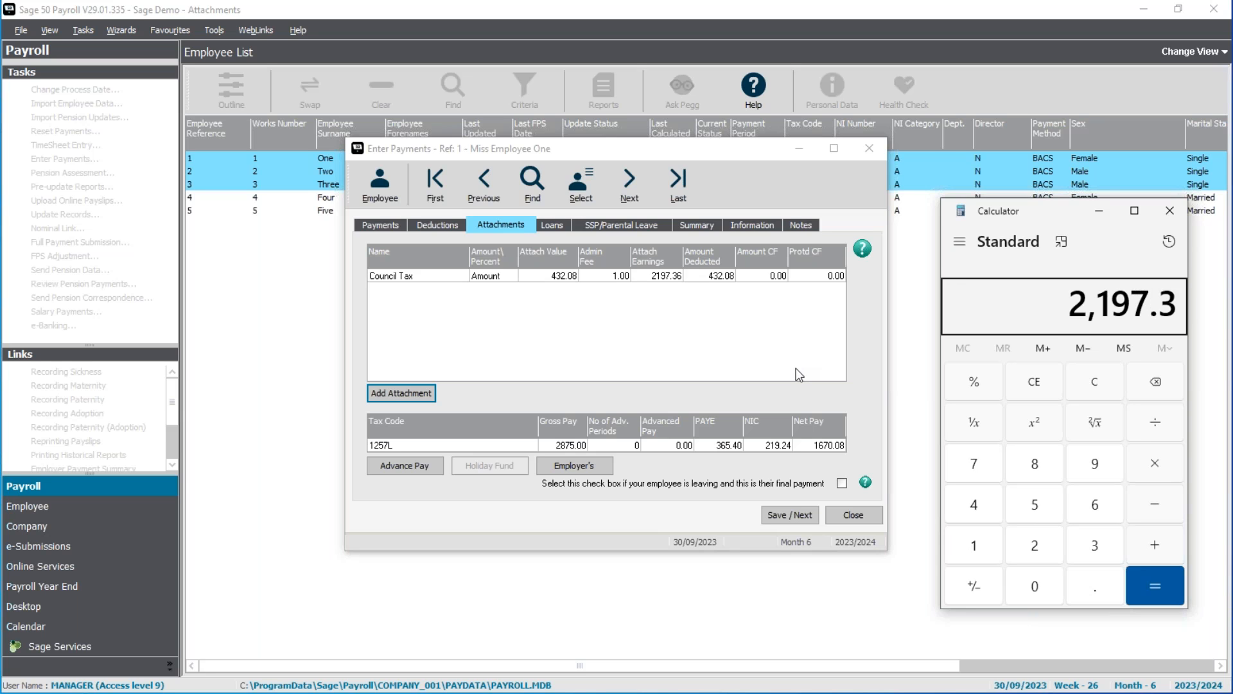
text(6 - 2020)
key(Return)
text(*0.5)
key(Return)
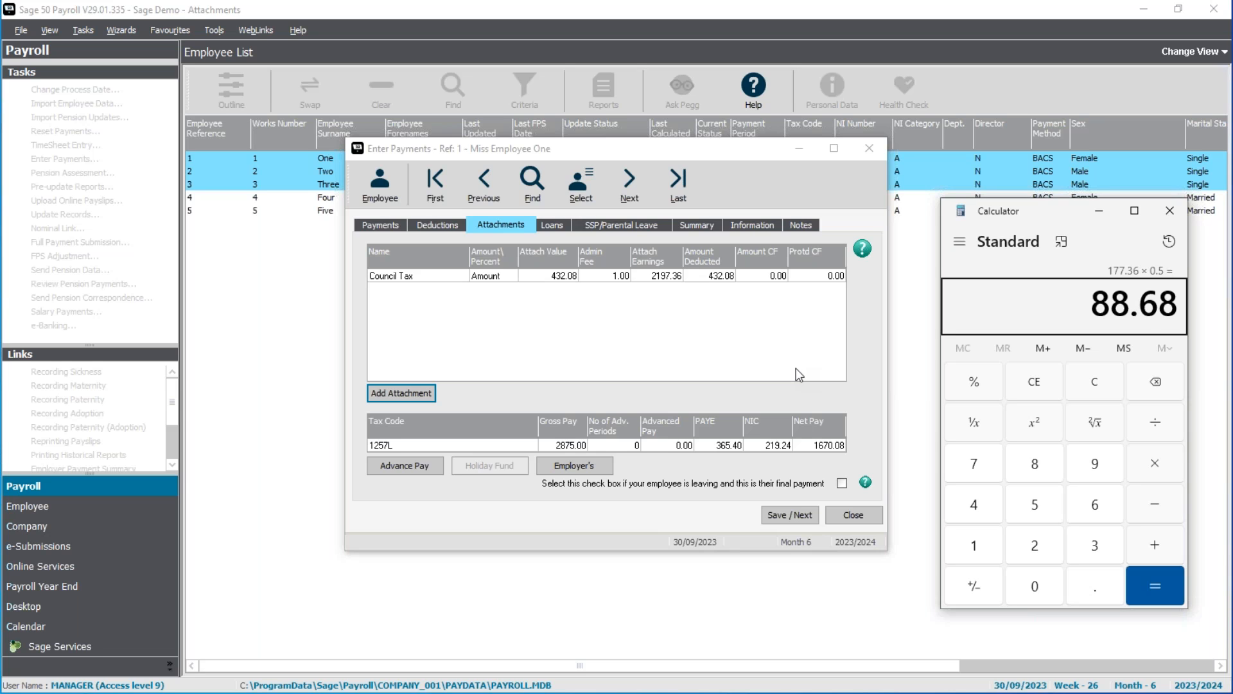
click(1042, 349)
click(1095, 384)
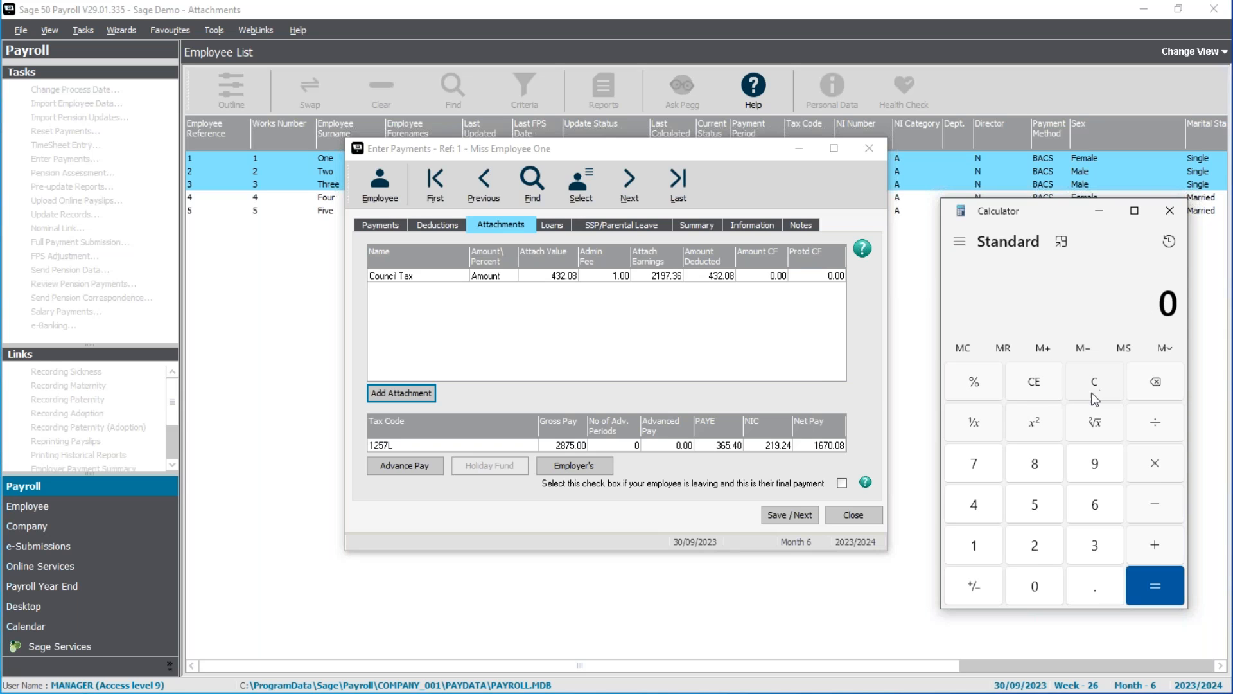
Multiply 2020 by 0.17, add the value stored in memory, and close Calculator.
text(2020*)
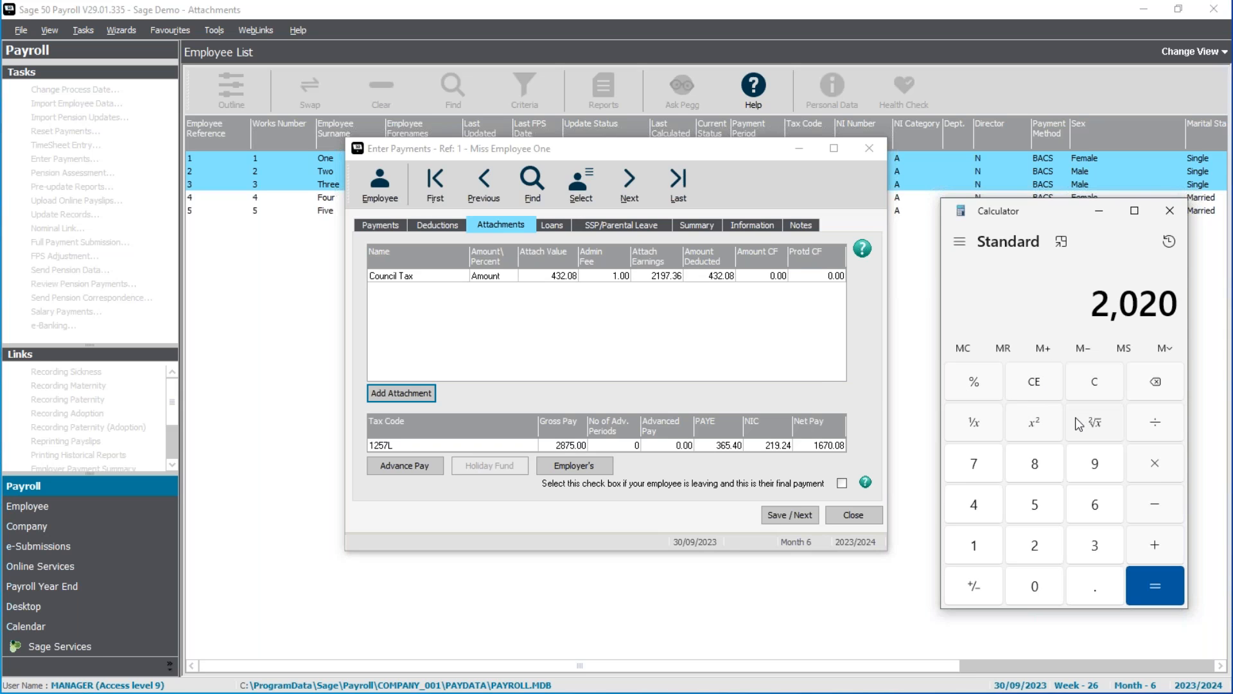
text(.17=+)
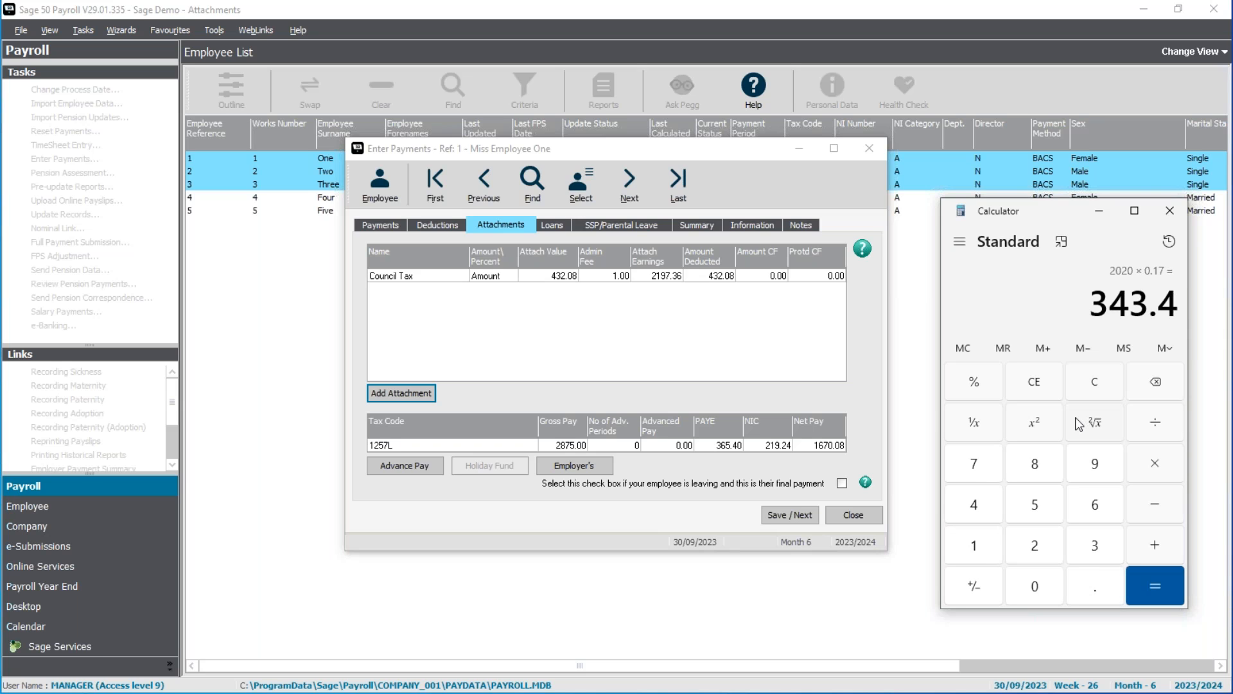
click(1017, 351)
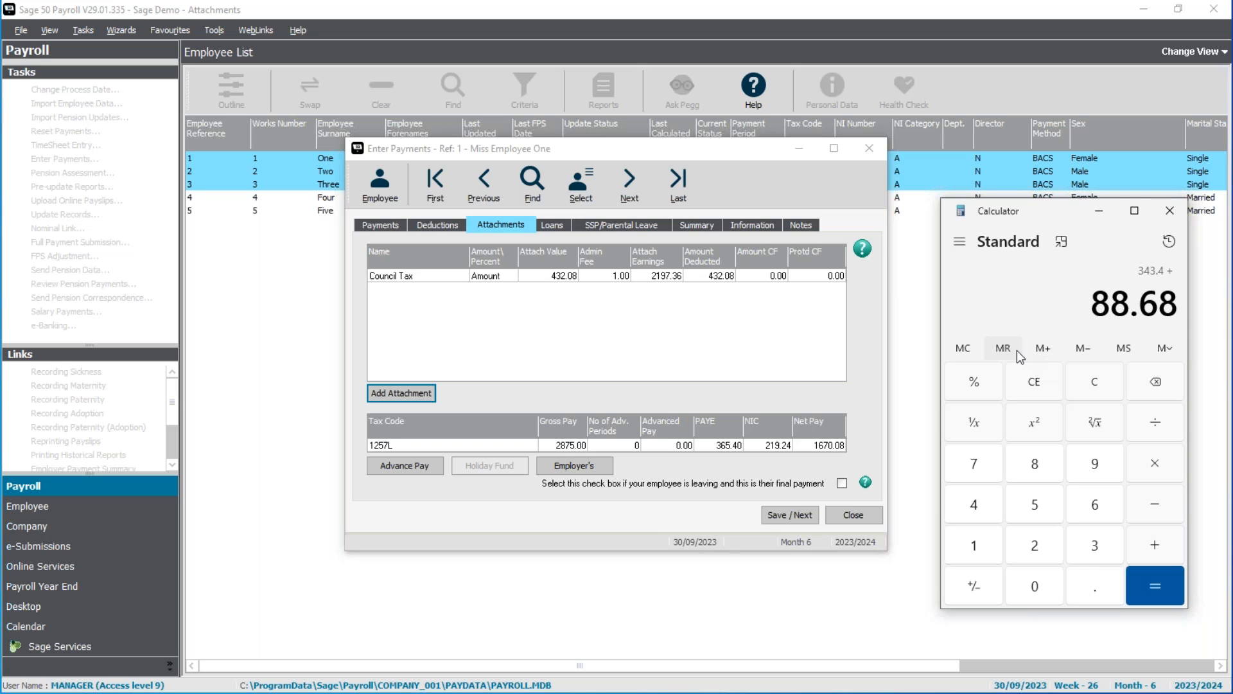
key(Return)
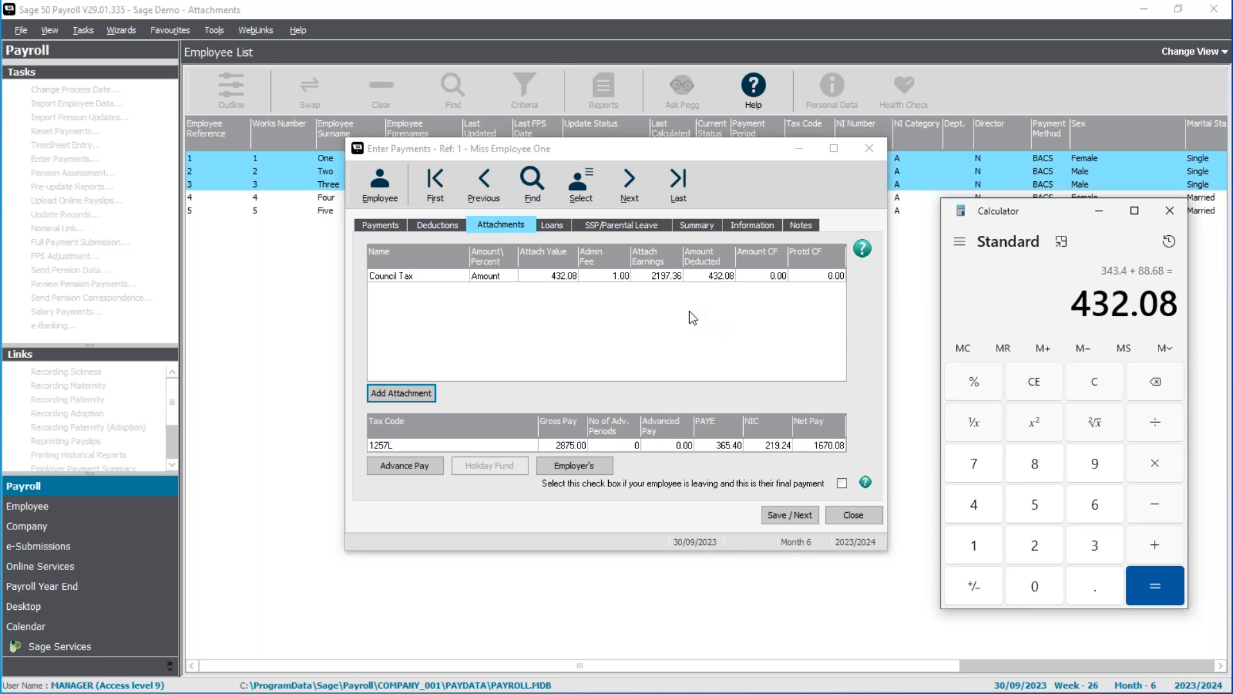
click(1170, 212)
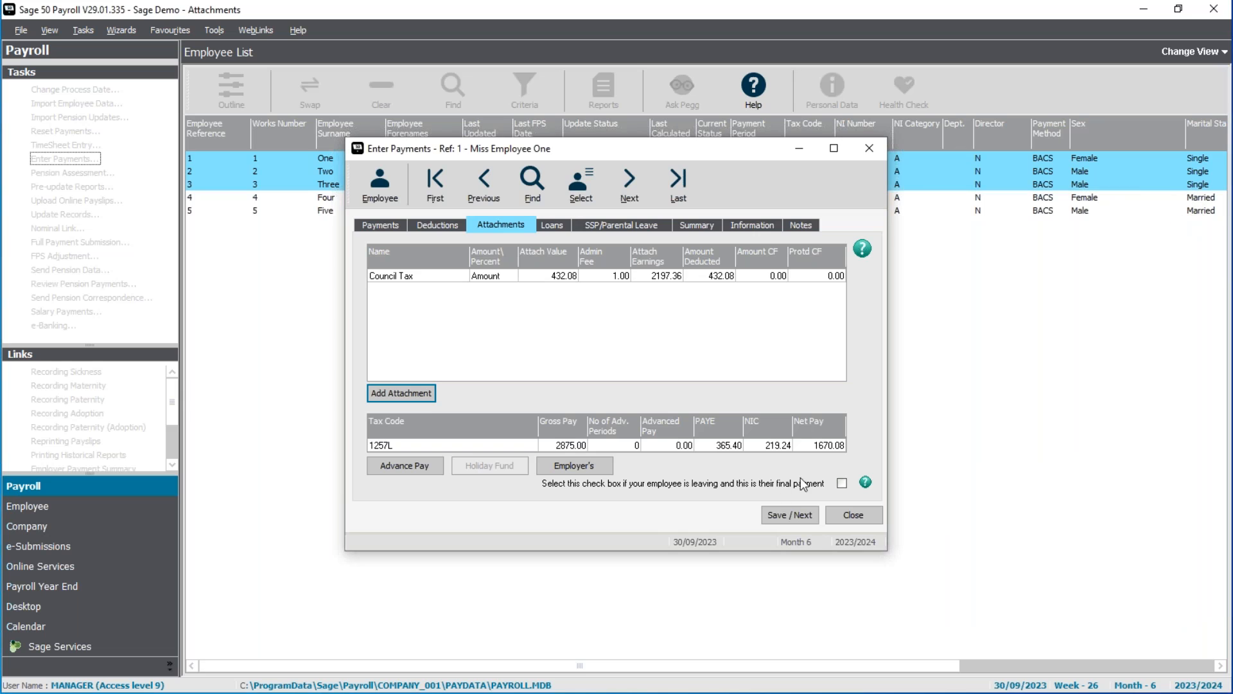
Save the first employee's payments and review the second employee's Child Support (2012) attachment.
click(779, 519)
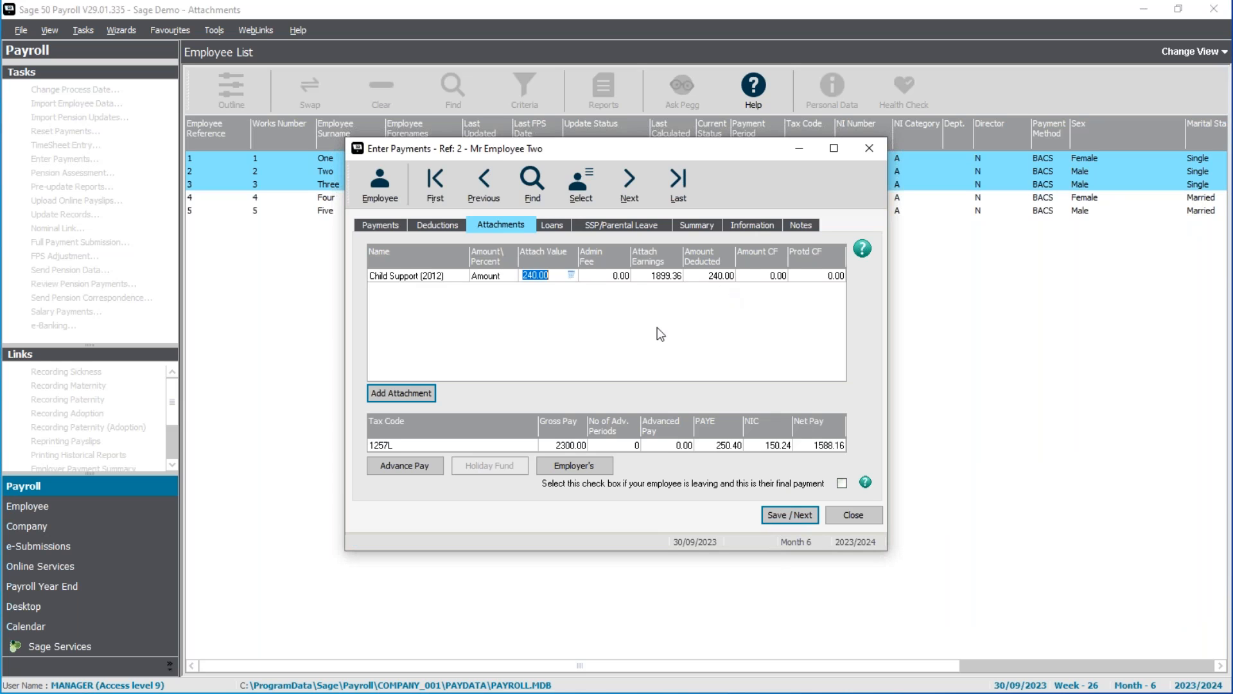
click(562, 278)
click(628, 331)
Set the second employee's Salary hours/number to 0.
click(384, 226)
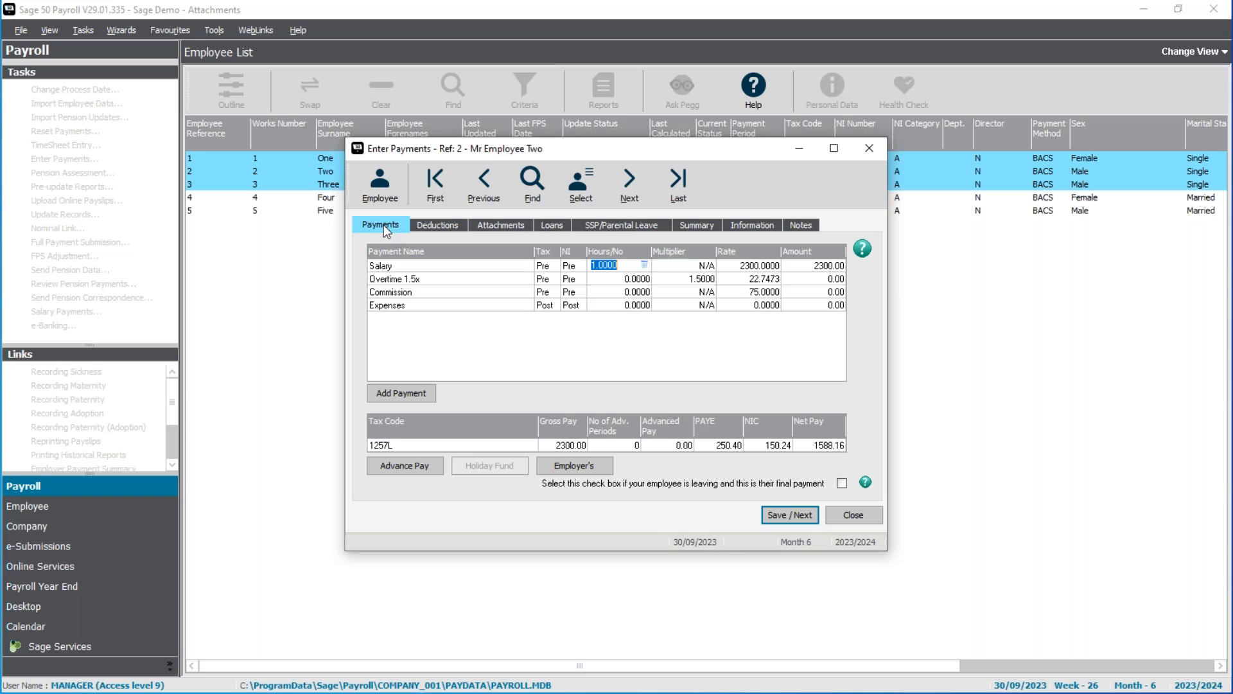
text(0)
key(Tab)
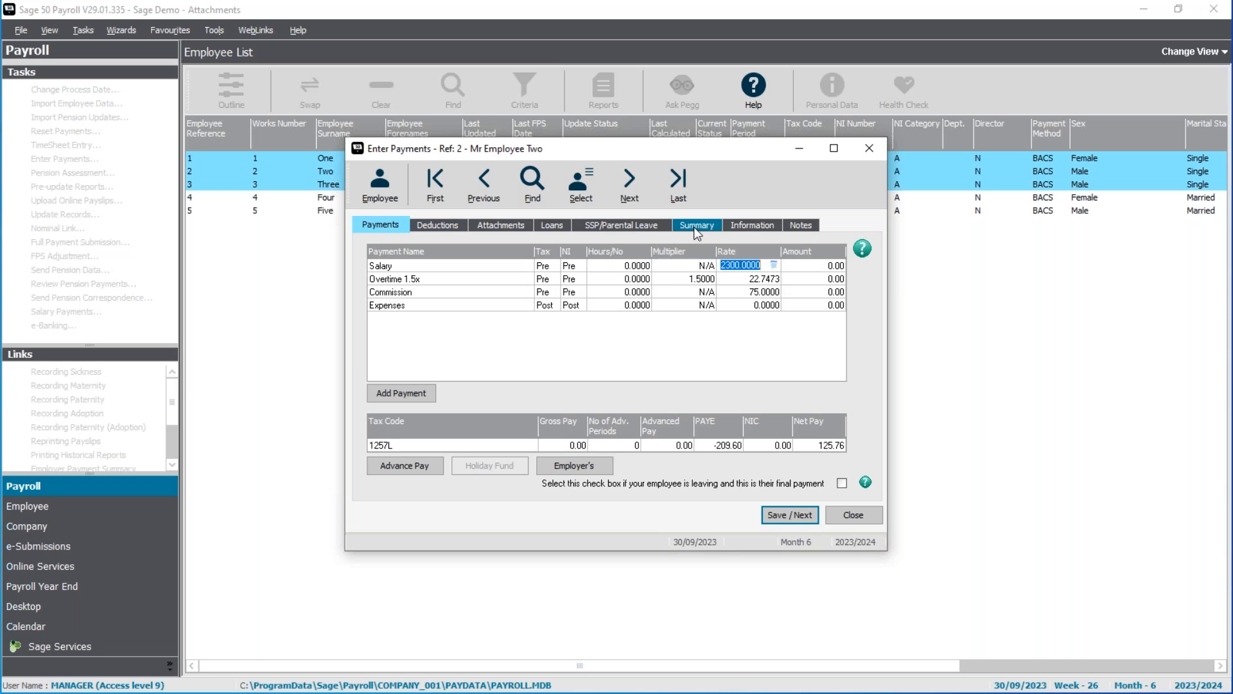
Record sickness (SSP) for the second employee from 01/09/2023 to 30/09/2023, leaving the absence comment blank.
click(653, 226)
drag(475, 356, 786, 357)
right_click(786, 357)
mouse_move(815, 369)
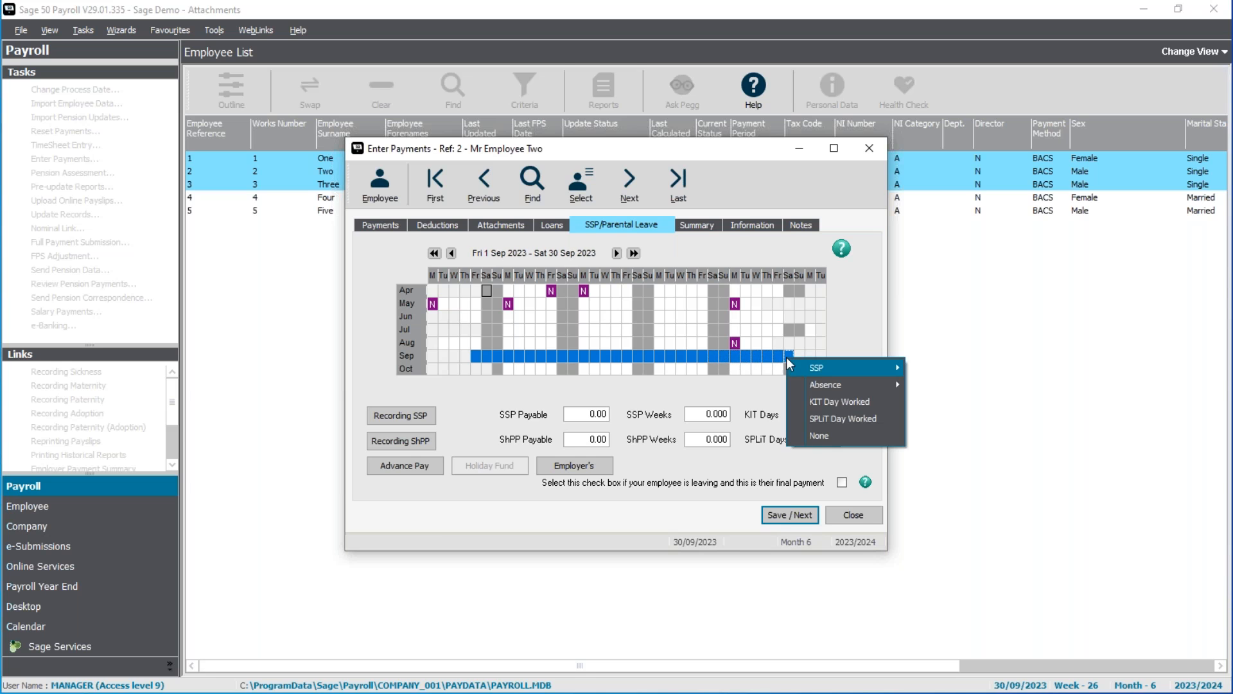
click(962, 371)
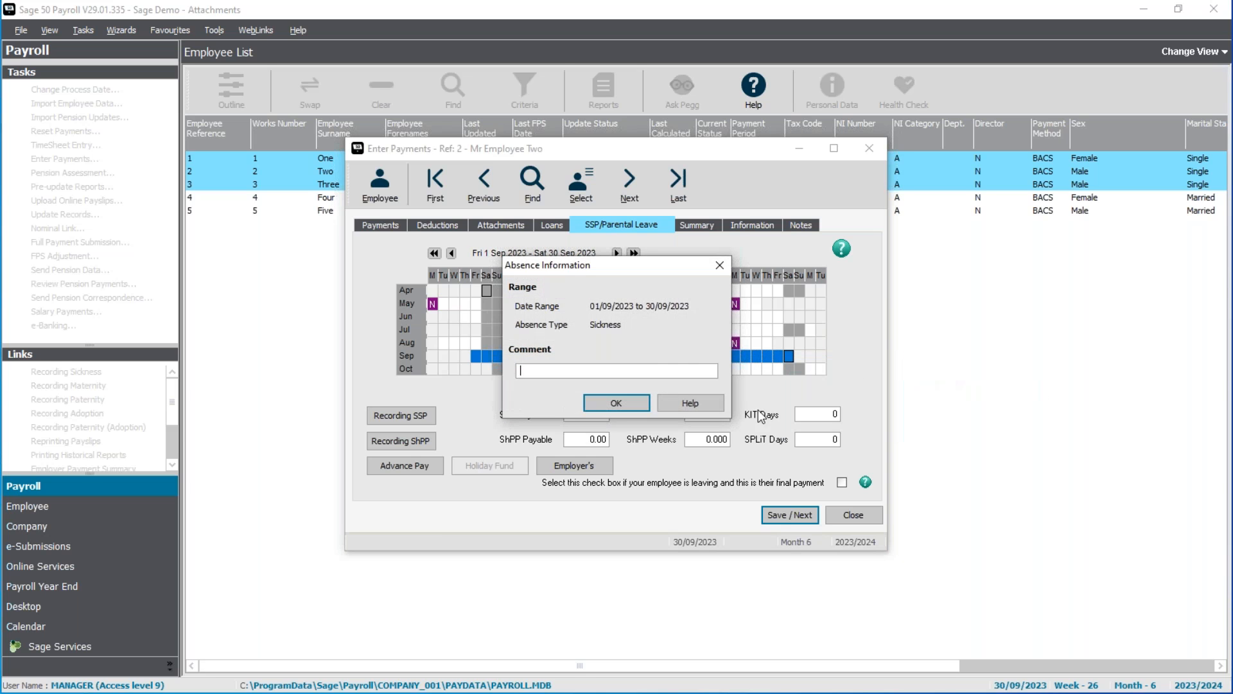
click(634, 403)
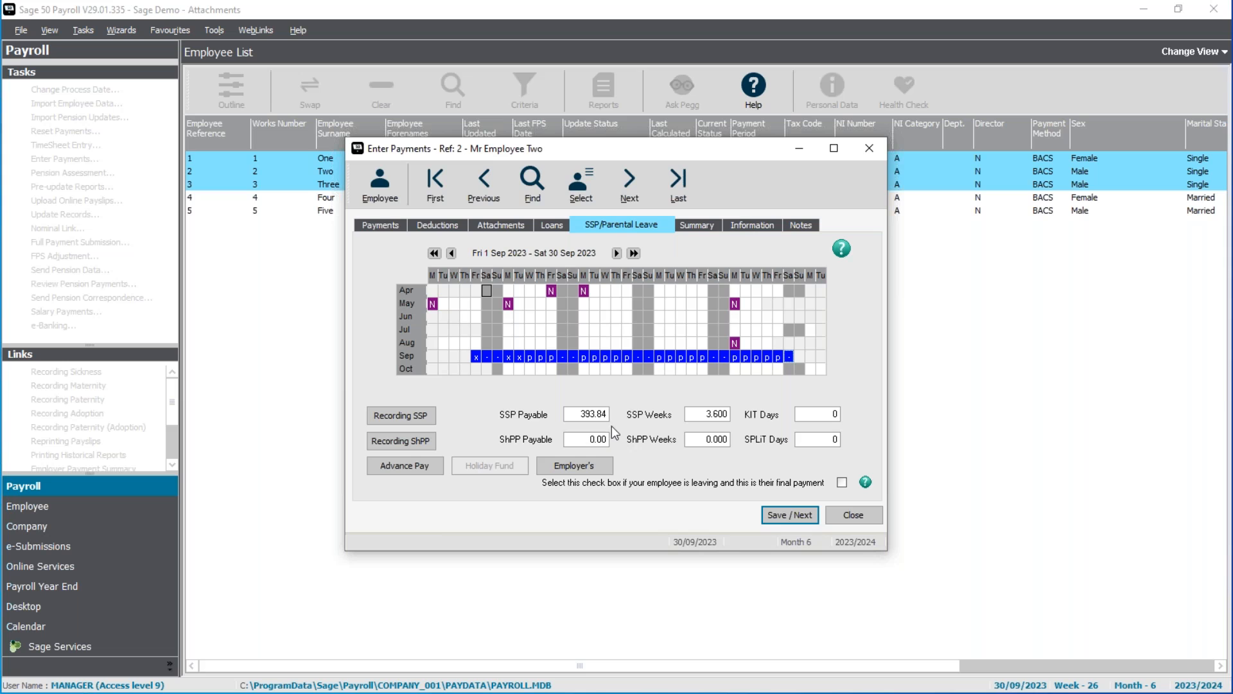
Review the second employee's Child Support attachment and check its protected earnings in Calculator by multiplying 524.64 by 0.6.
click(503, 223)
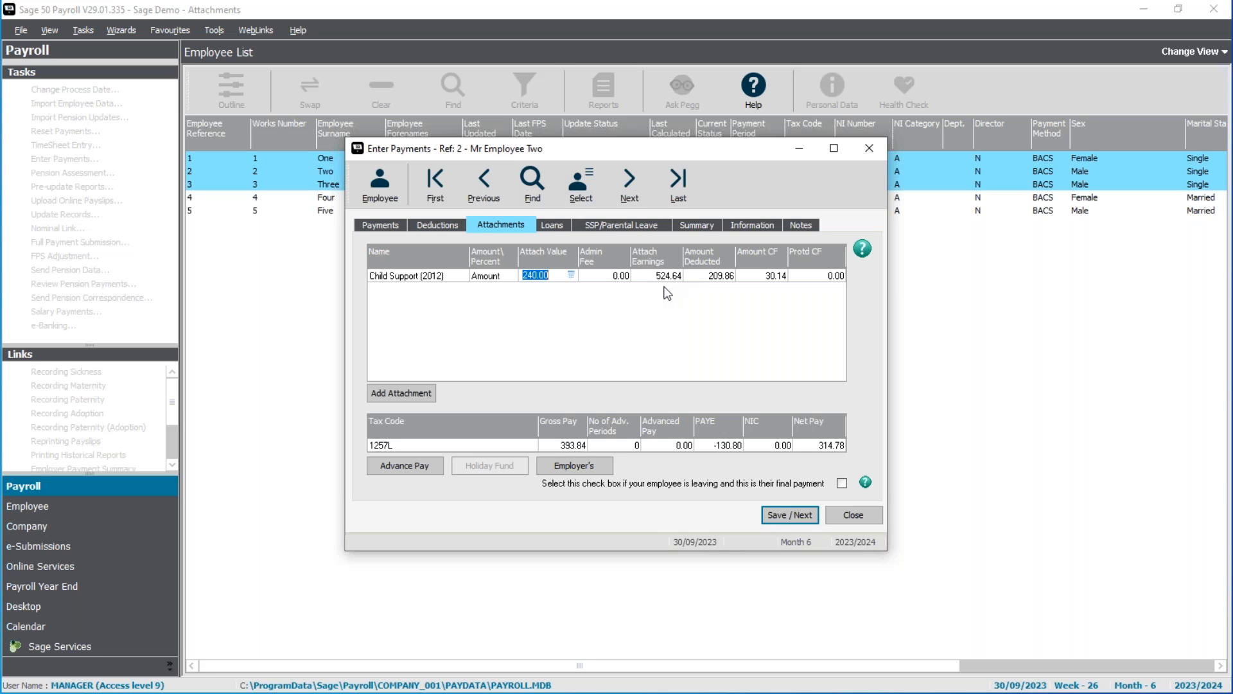
key(F2)
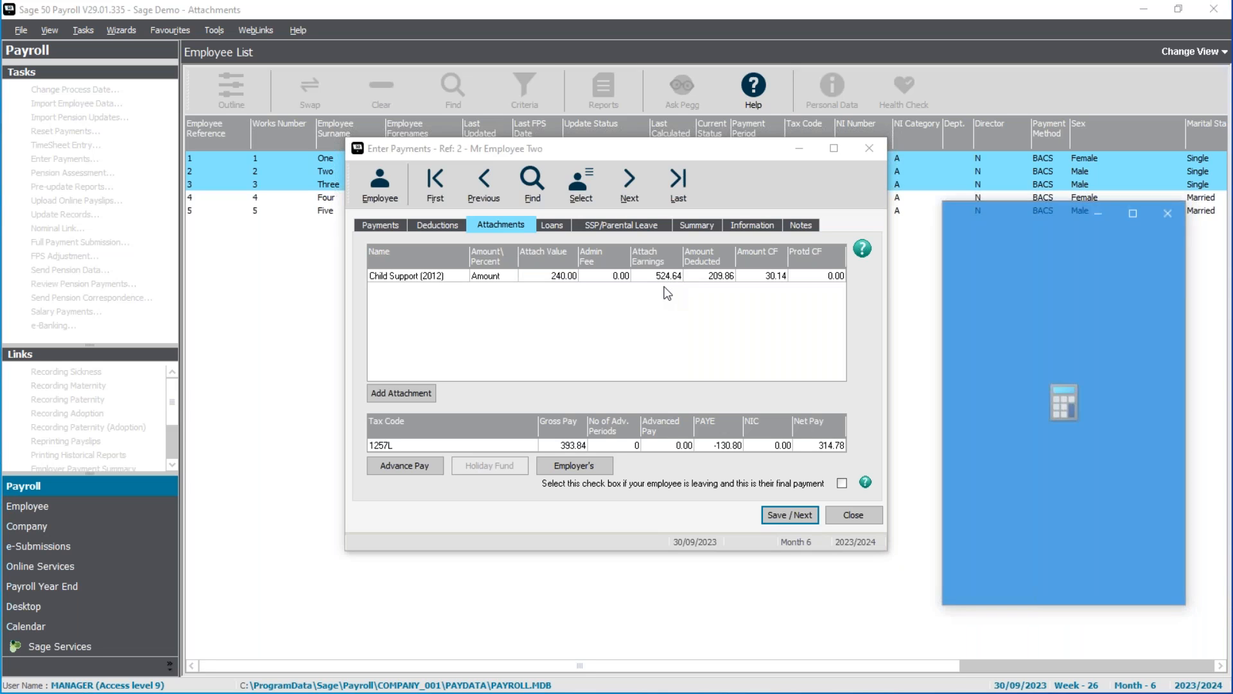
text(524.64)
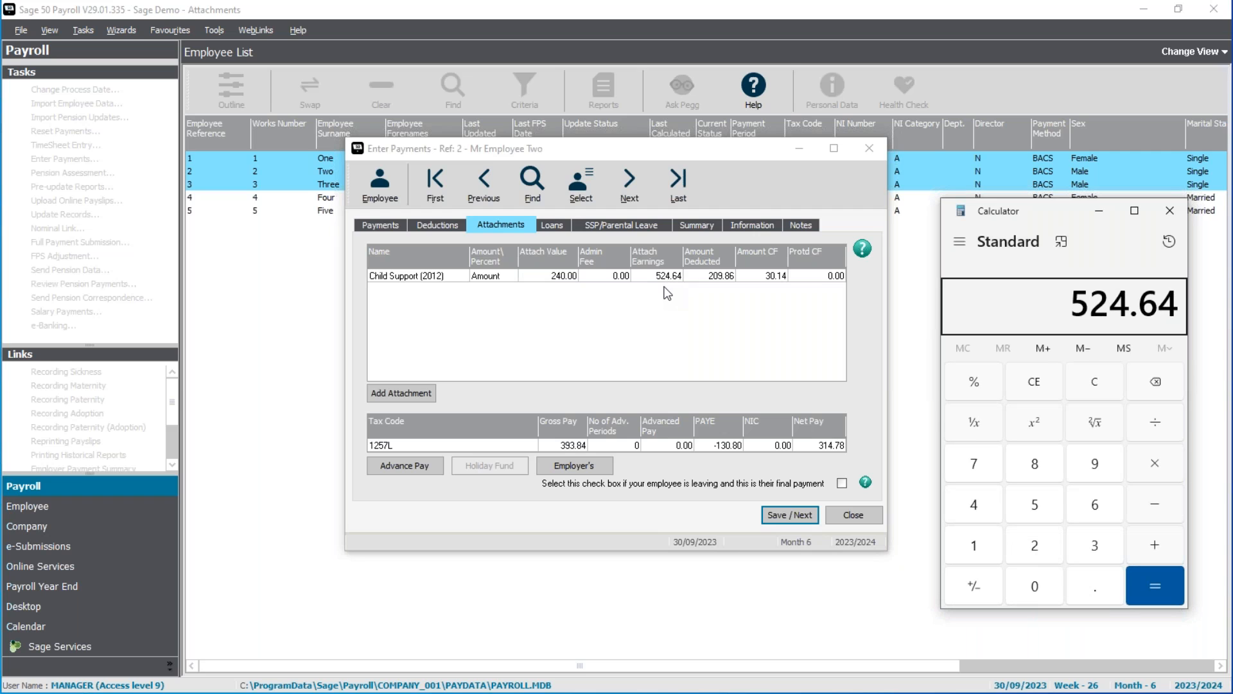
text(*0.6)
key(Return)
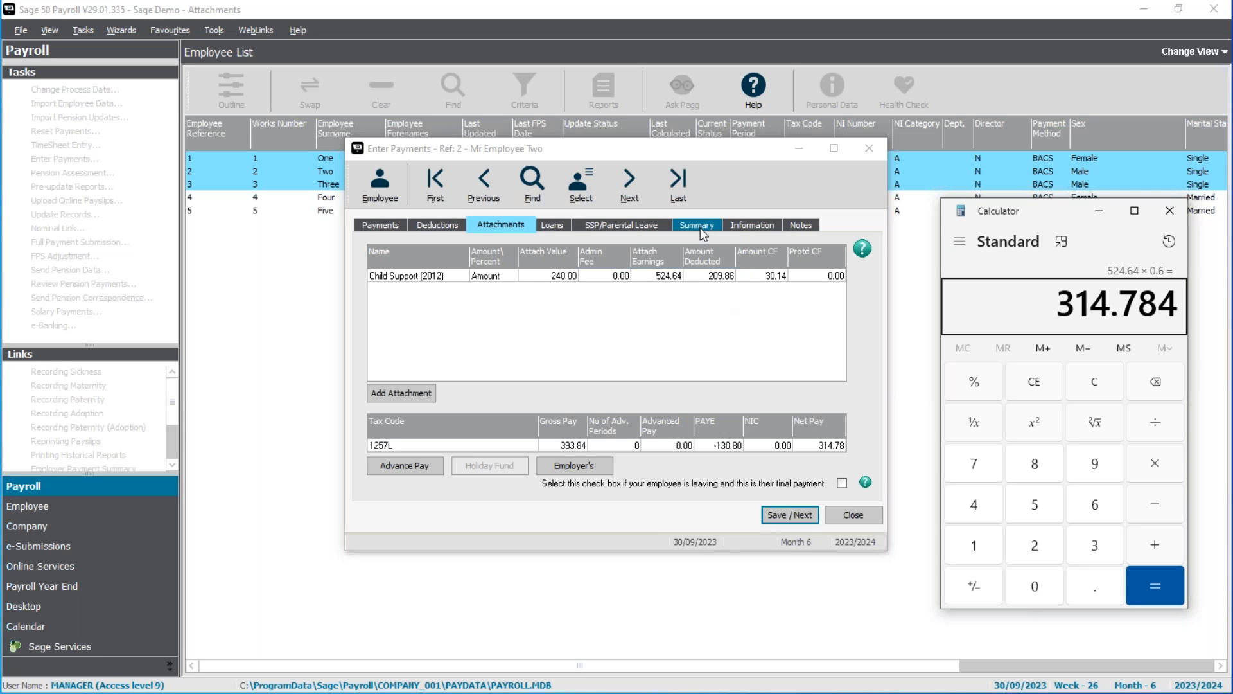
Return to the second employee's payments, save them, and display the third employee's attachments.
click(388, 221)
click(391, 228)
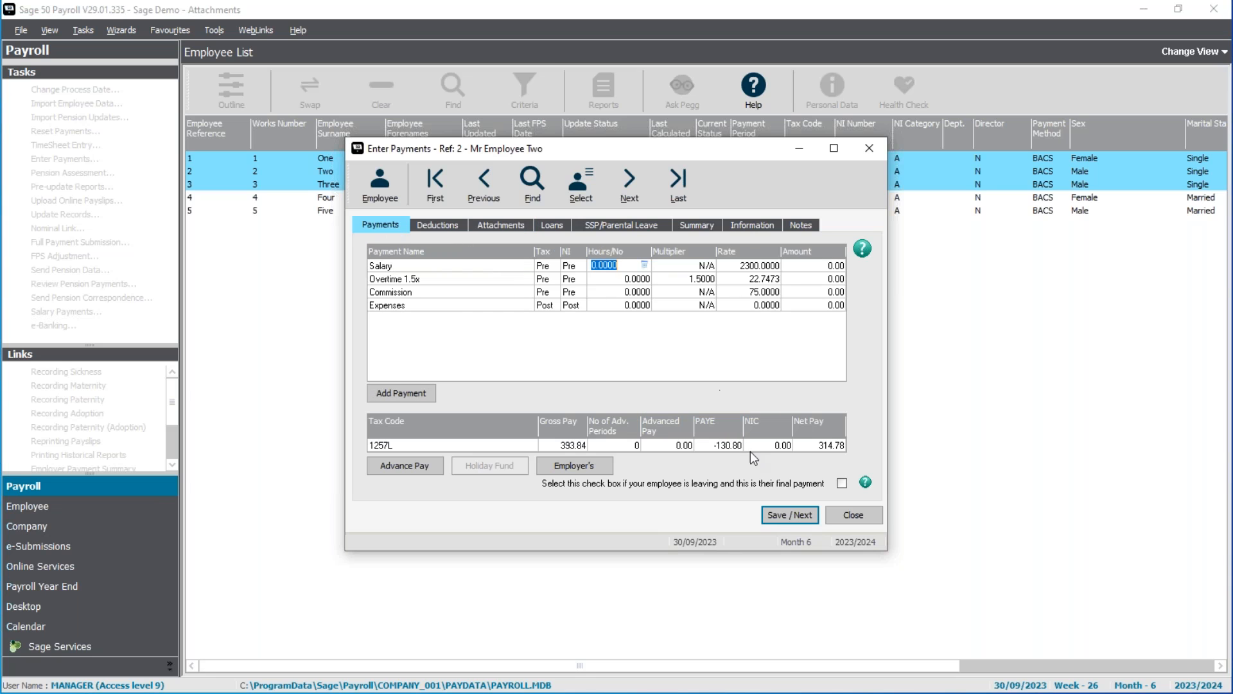
click(795, 517)
click(718, 409)
click(503, 226)
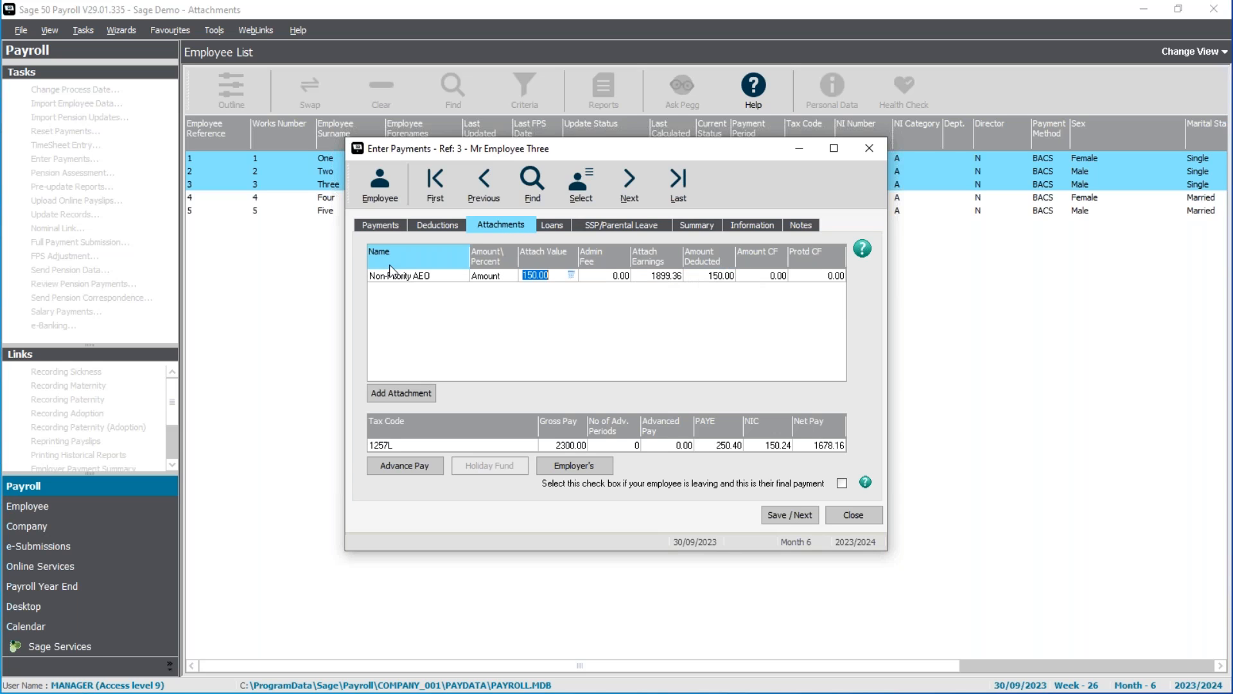
Set the third employee's Salary hours/number to 0.5.
click(389, 226)
text(0.5)
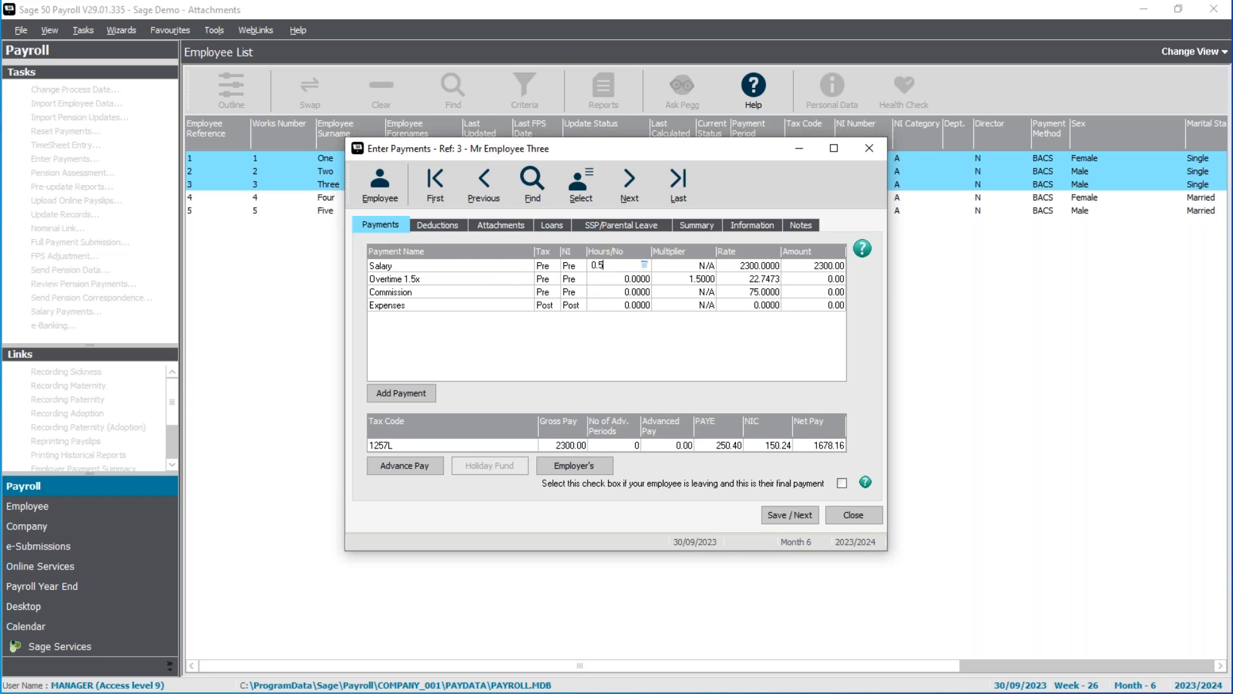
key(Tab)
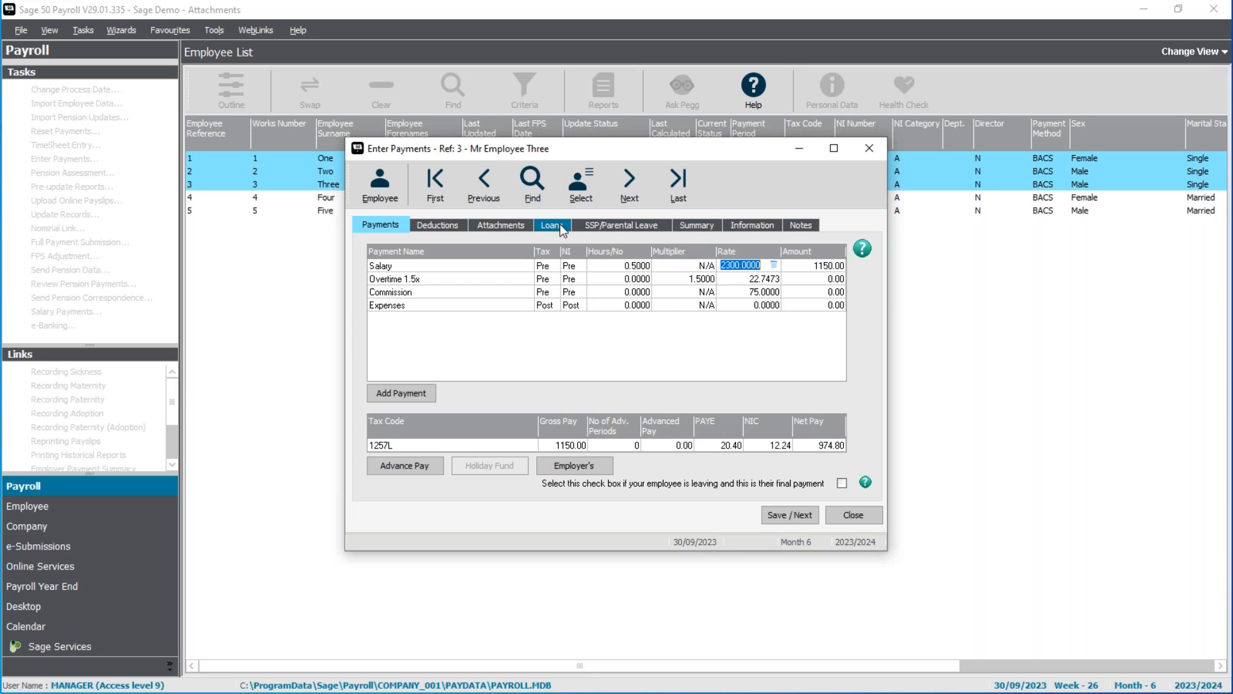
Review the third employee's Non-Priority AEO deduction, save the payments and close payment entry.
click(503, 223)
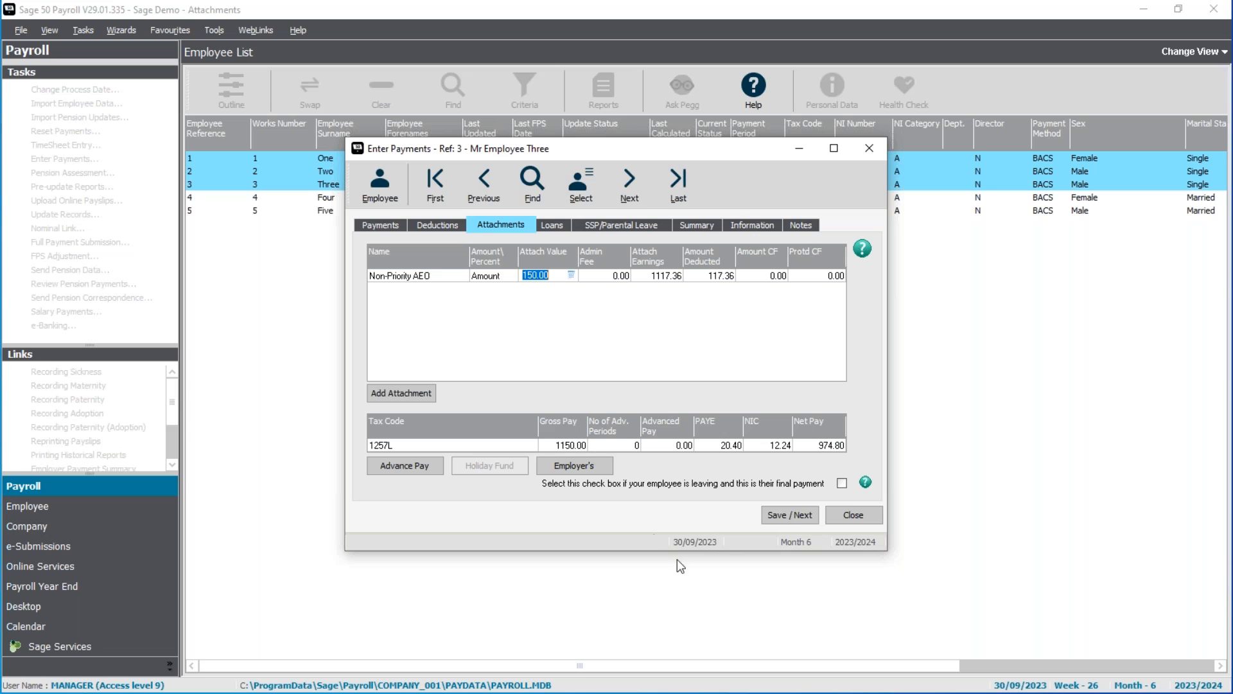
click(800, 514)
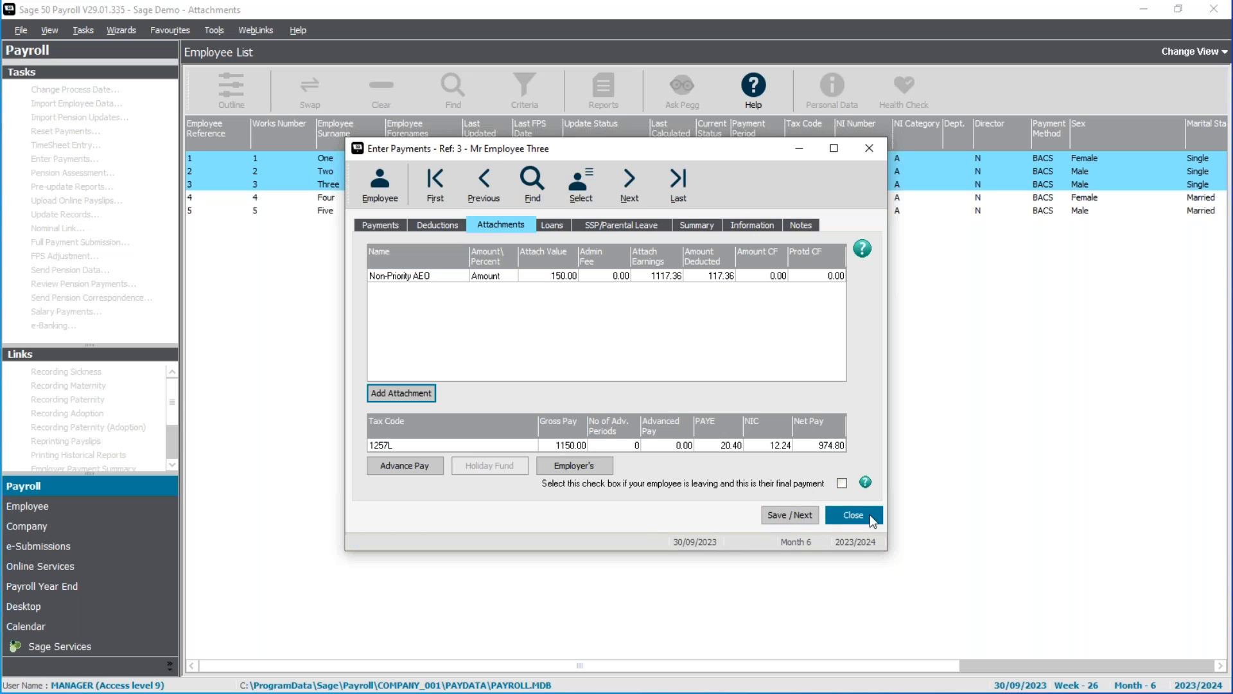
click(869, 514)
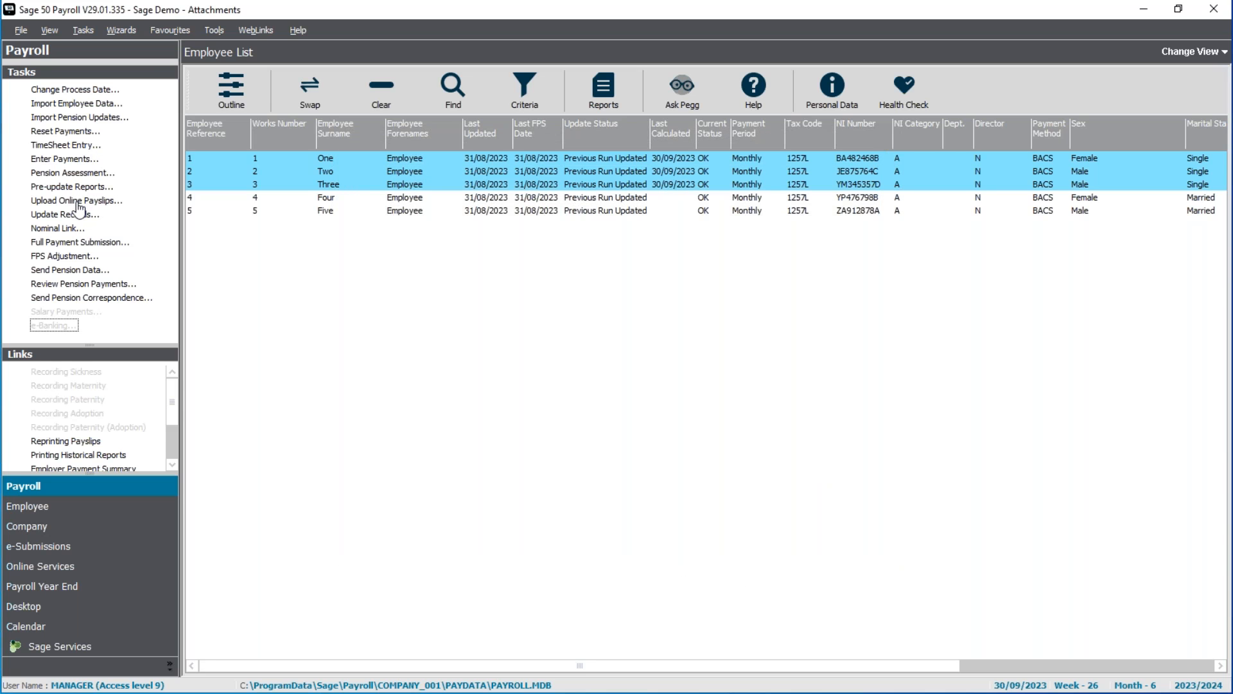
Preview the Laser (2 per A4 sheet) payslips, check all three employees' attachment deductions, and close the preview.
click(77, 188)
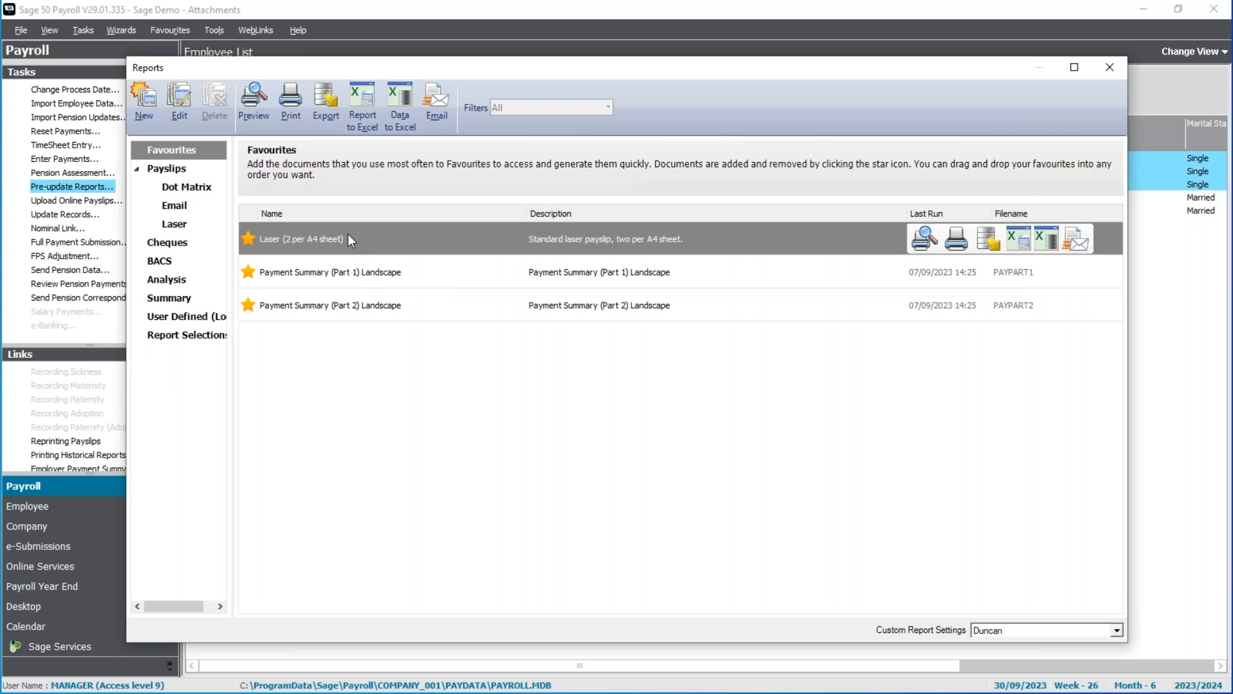
double_click(346, 235)
click(668, 419)
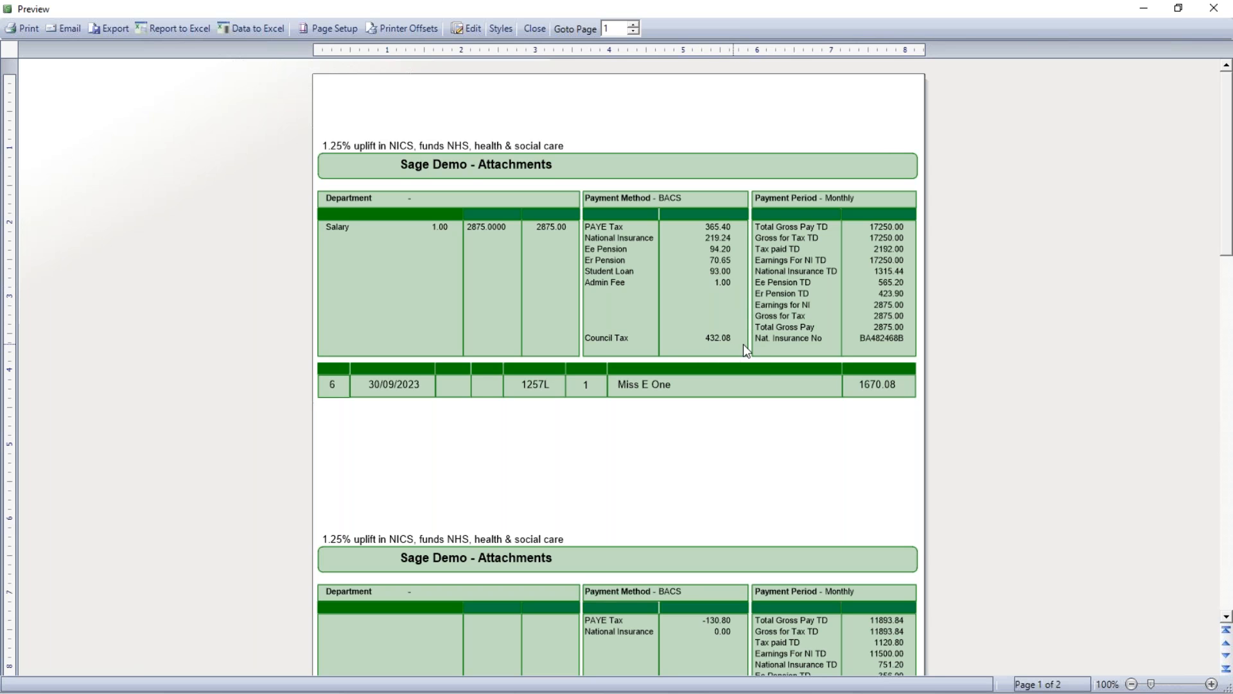
scroll(677, 432, down, 3)
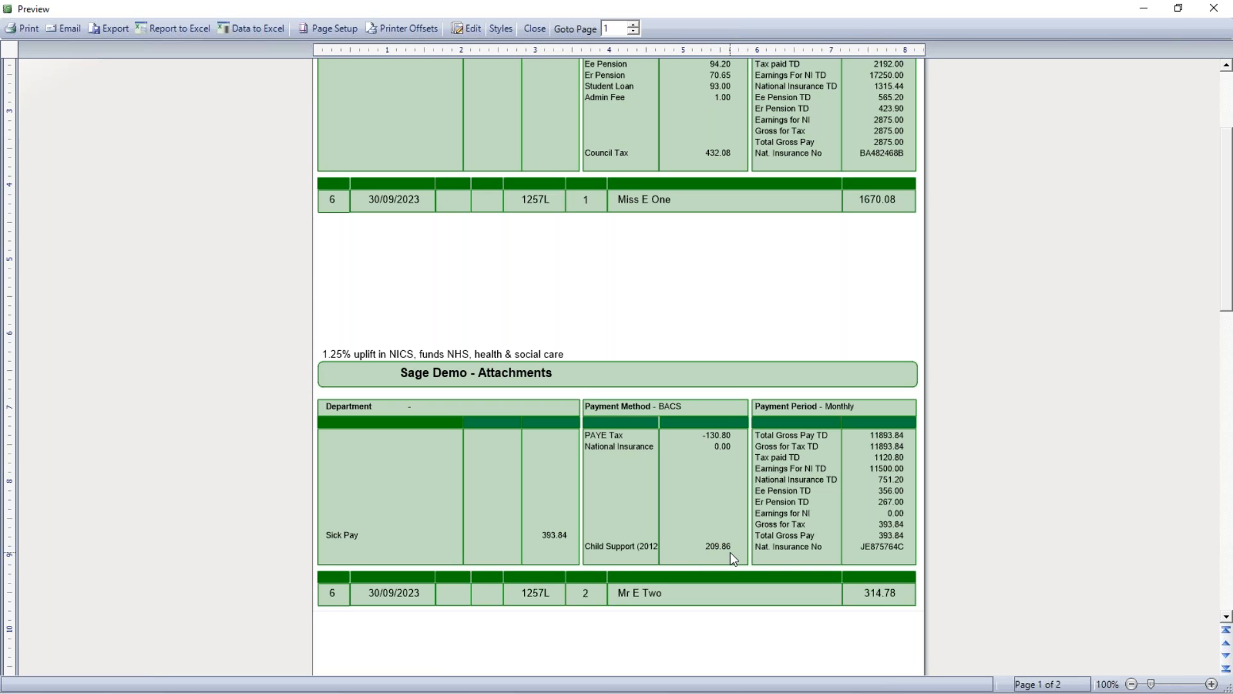
scroll(604, 536, down, 10)
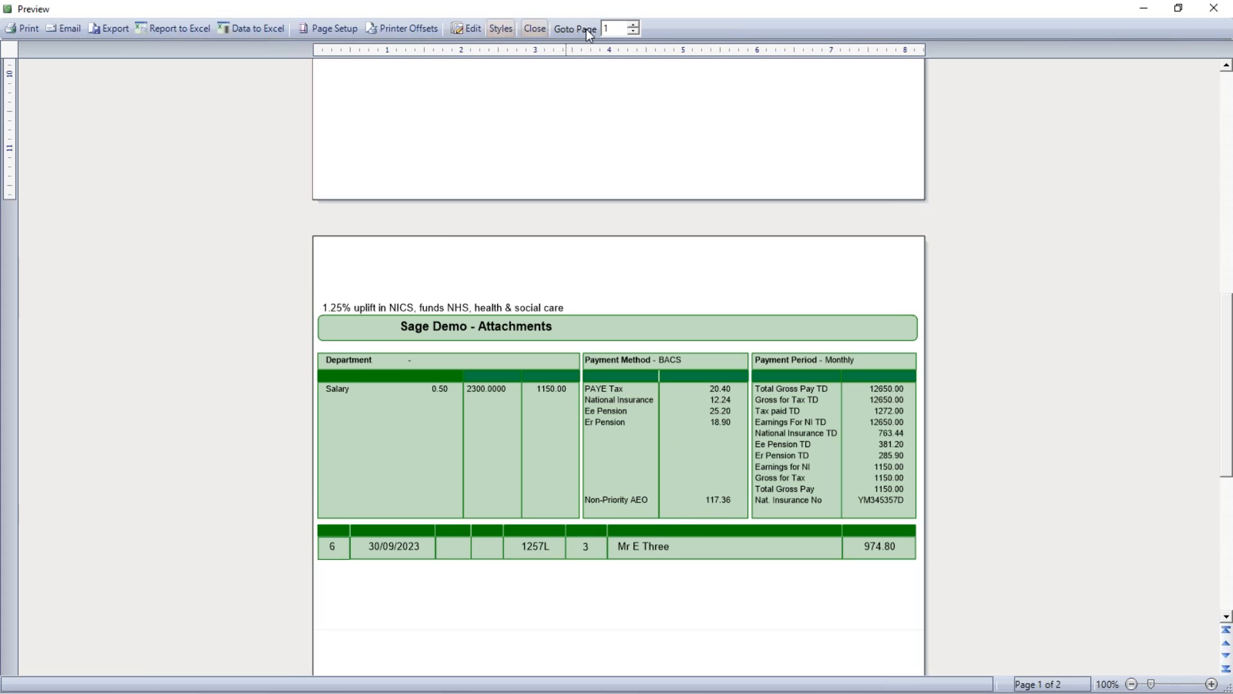
click(536, 30)
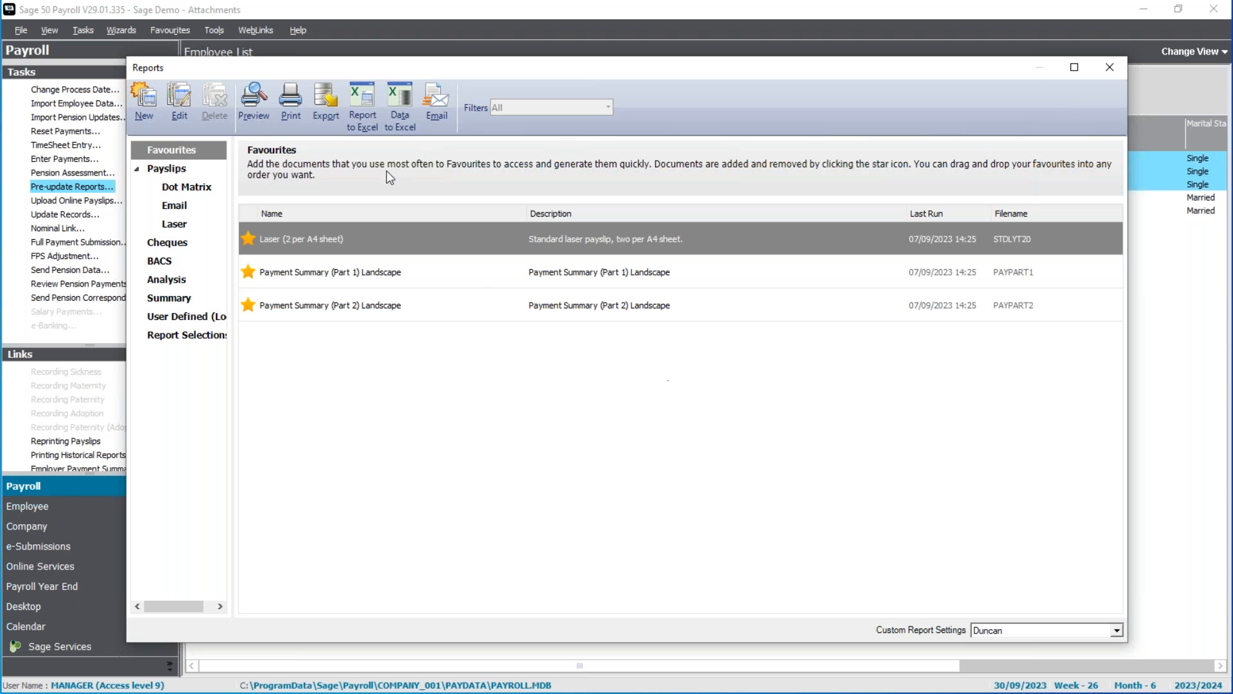
Add the Attachments Current analysis report to the favourites, preview it full size, and close the preview.
click(164, 283)
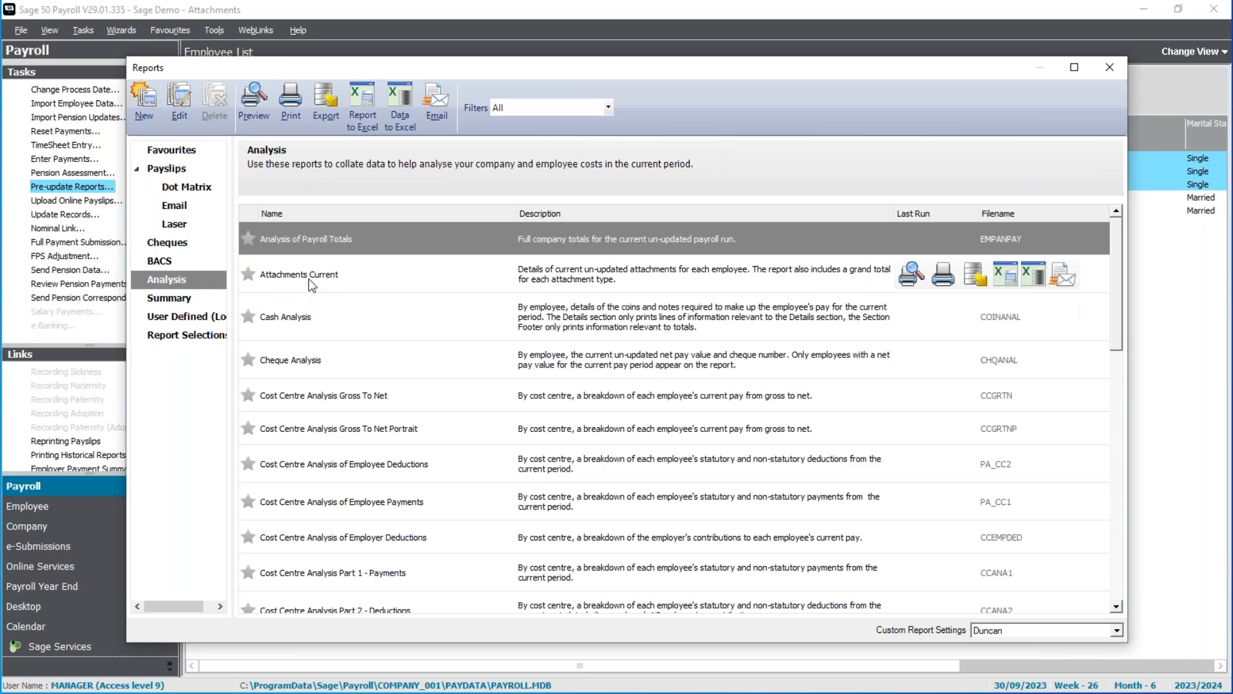
click(249, 272)
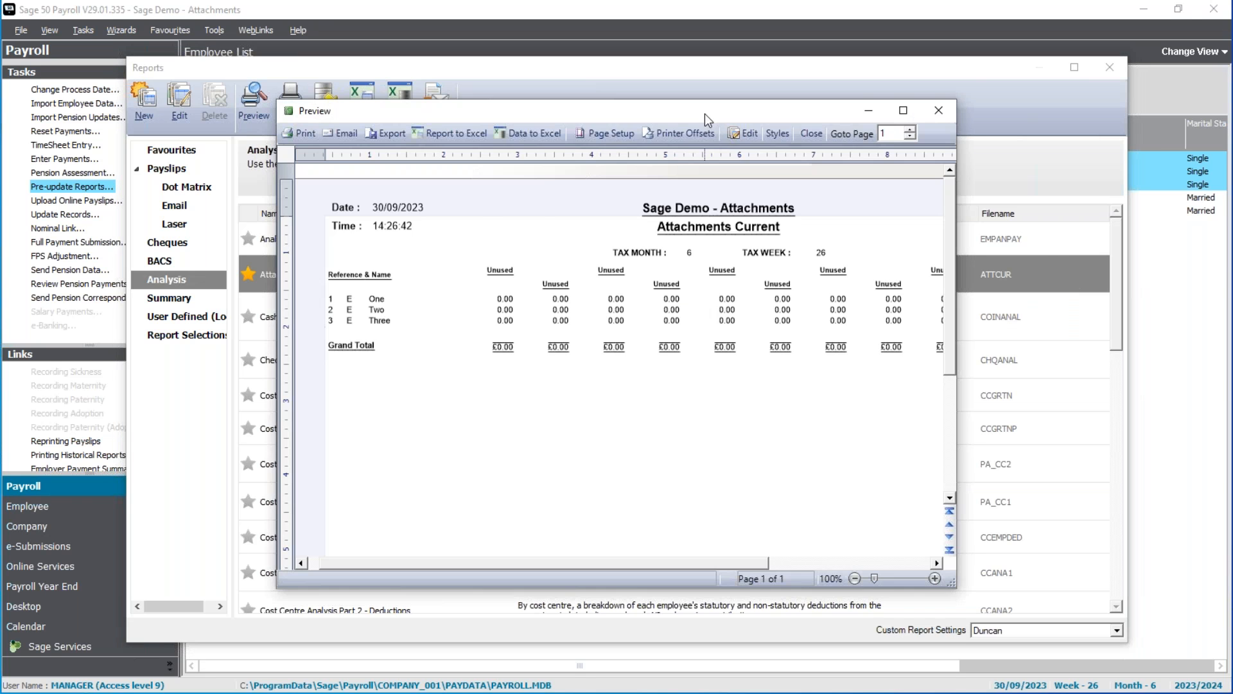
double_click(704, 114)
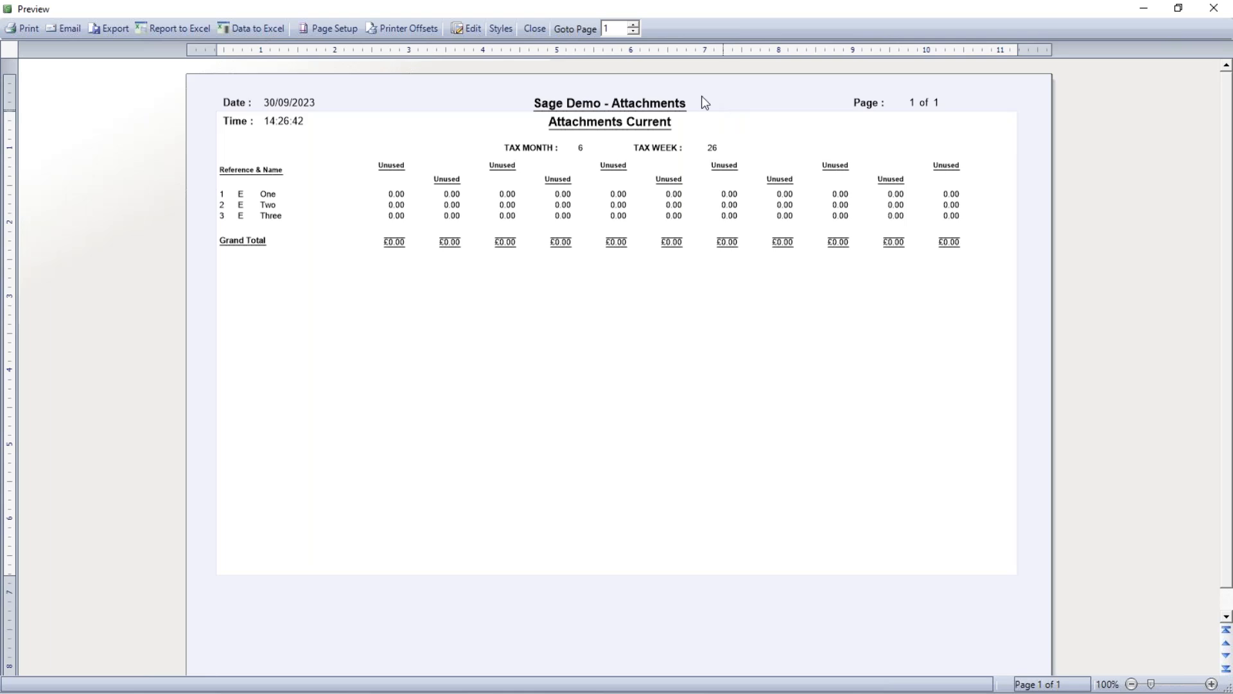
click(534, 28)
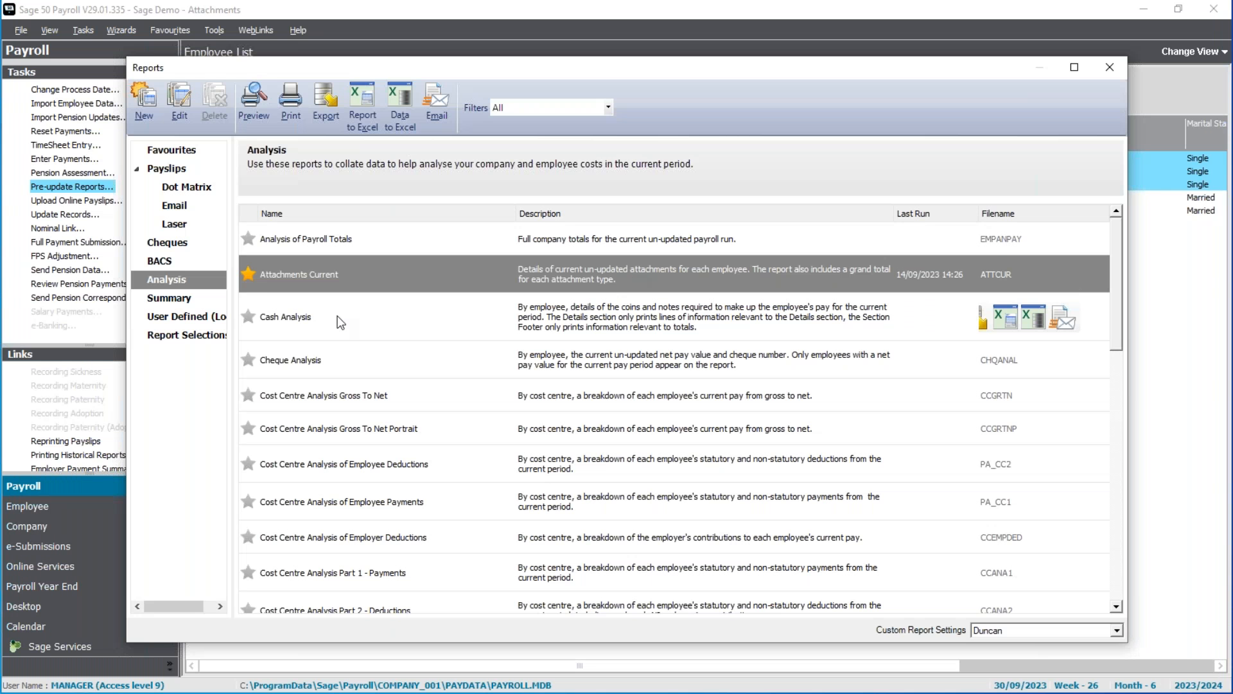
Add the Attachment of Earnings summary report to the favourites and review each employee's order details in its preview.
click(169, 298)
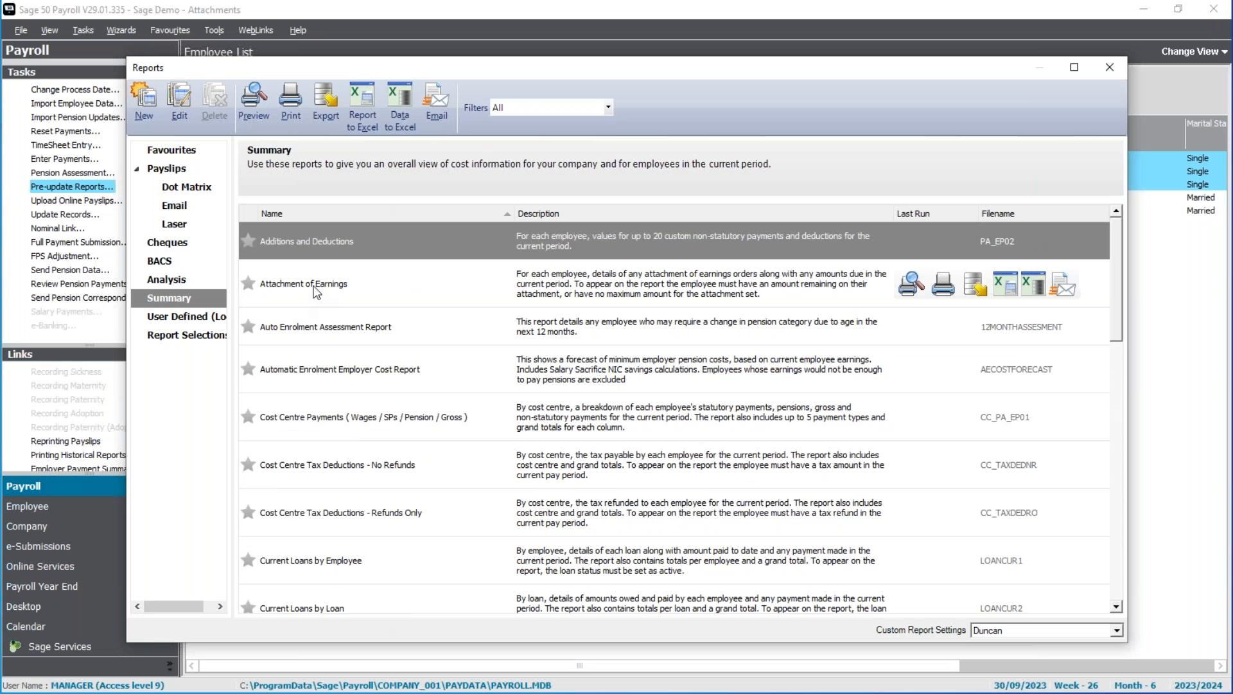
click(249, 284)
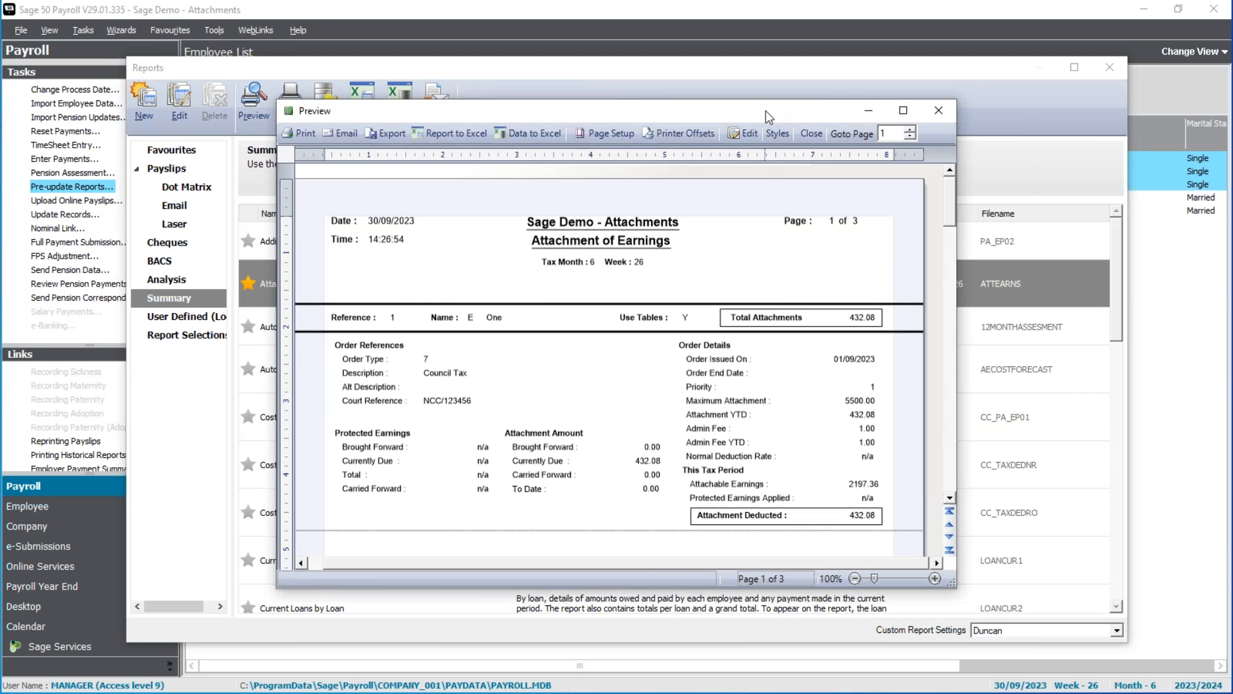
double_click(765, 111)
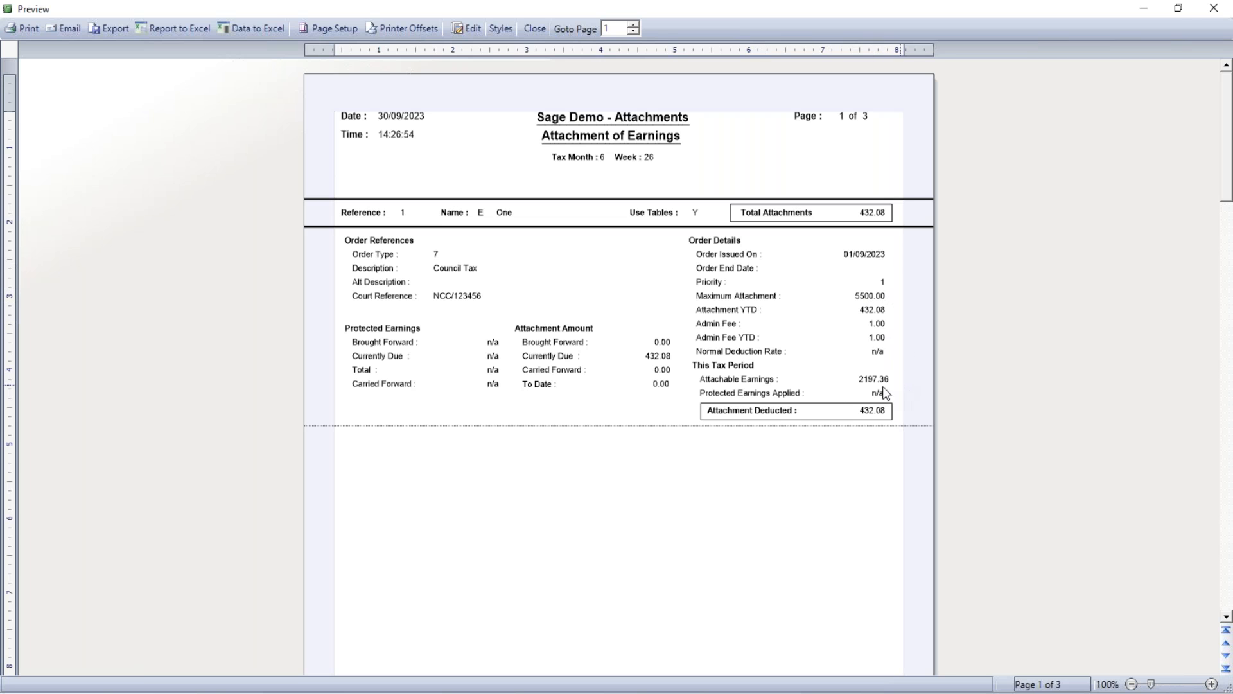
scroll(885, 472, down, 10)
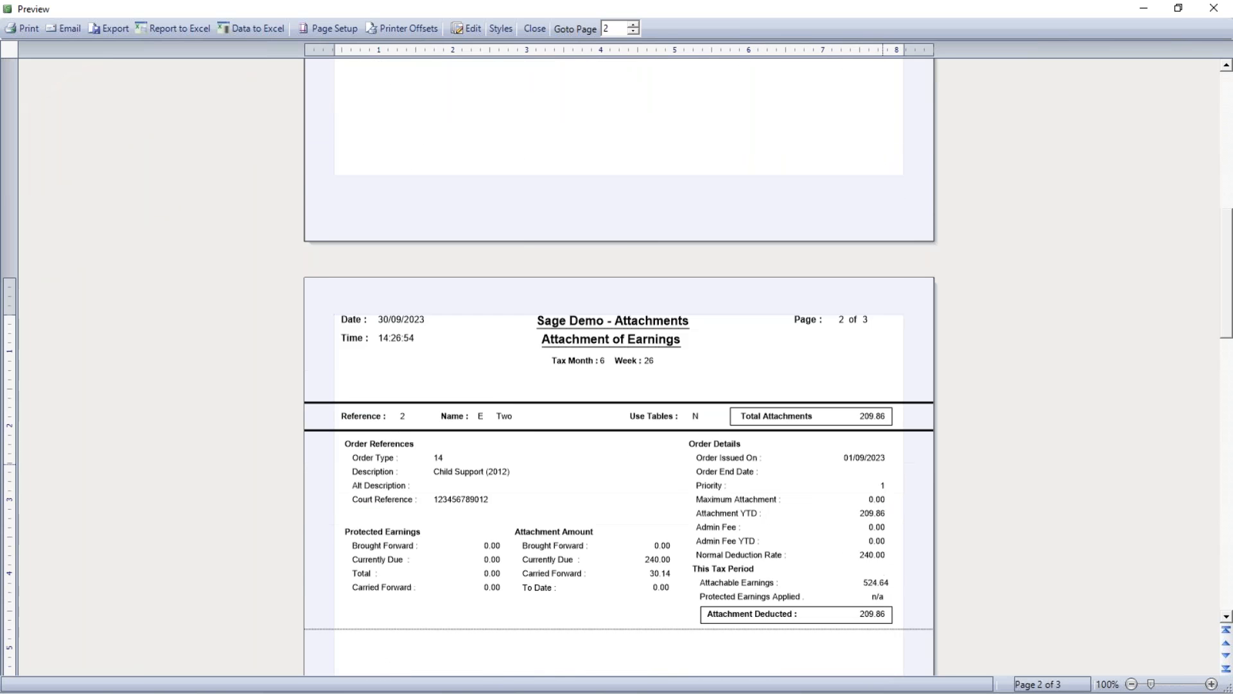
scroll(842, 505, down, 10)
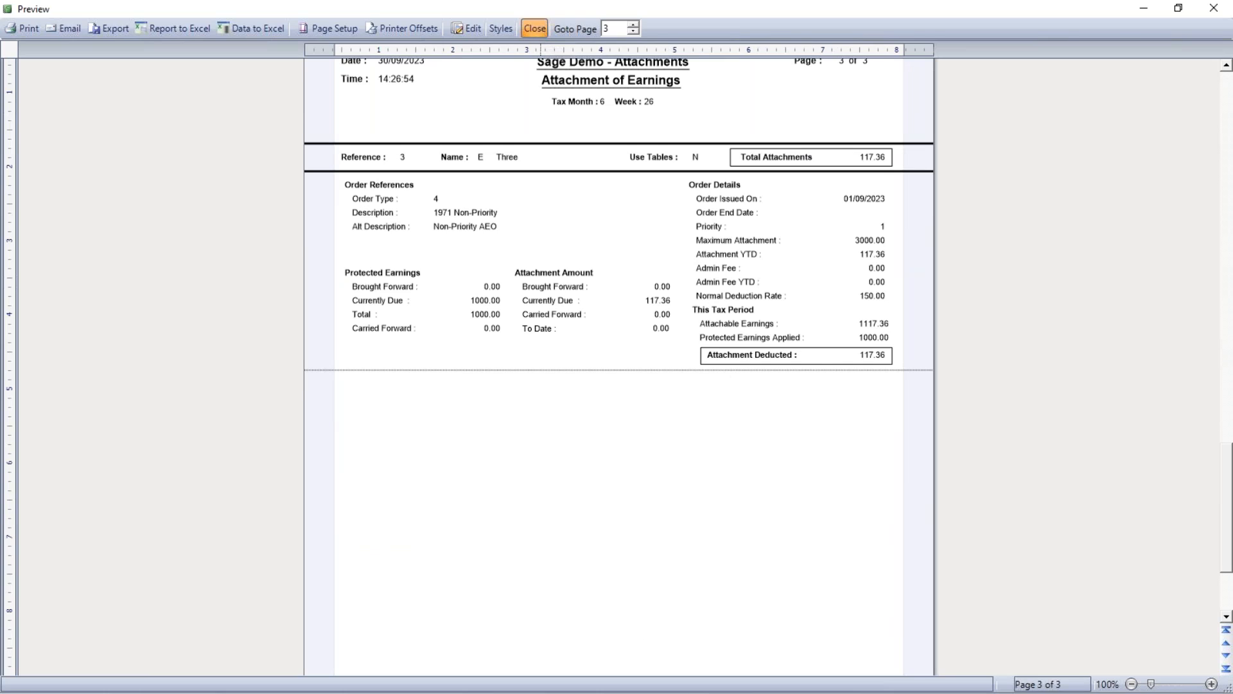
click(534, 29)
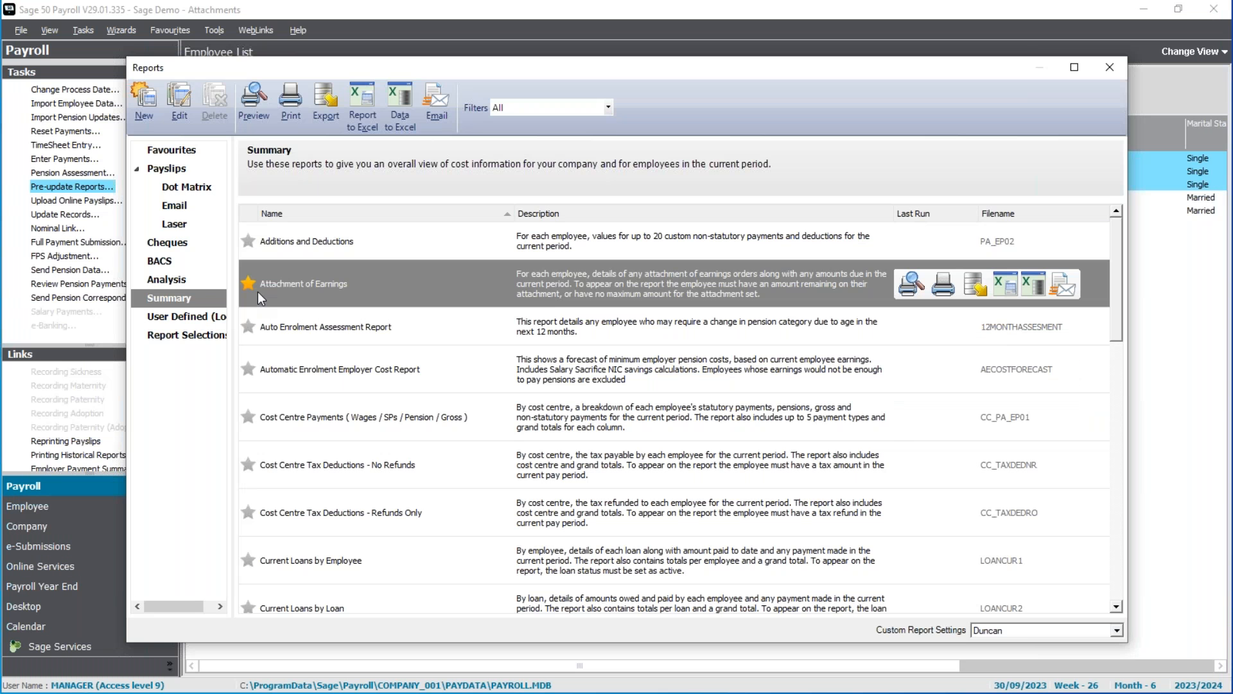
Check the favourite attachment reports in the Analysis and Summary categories, and close the reports window.
click(193, 280)
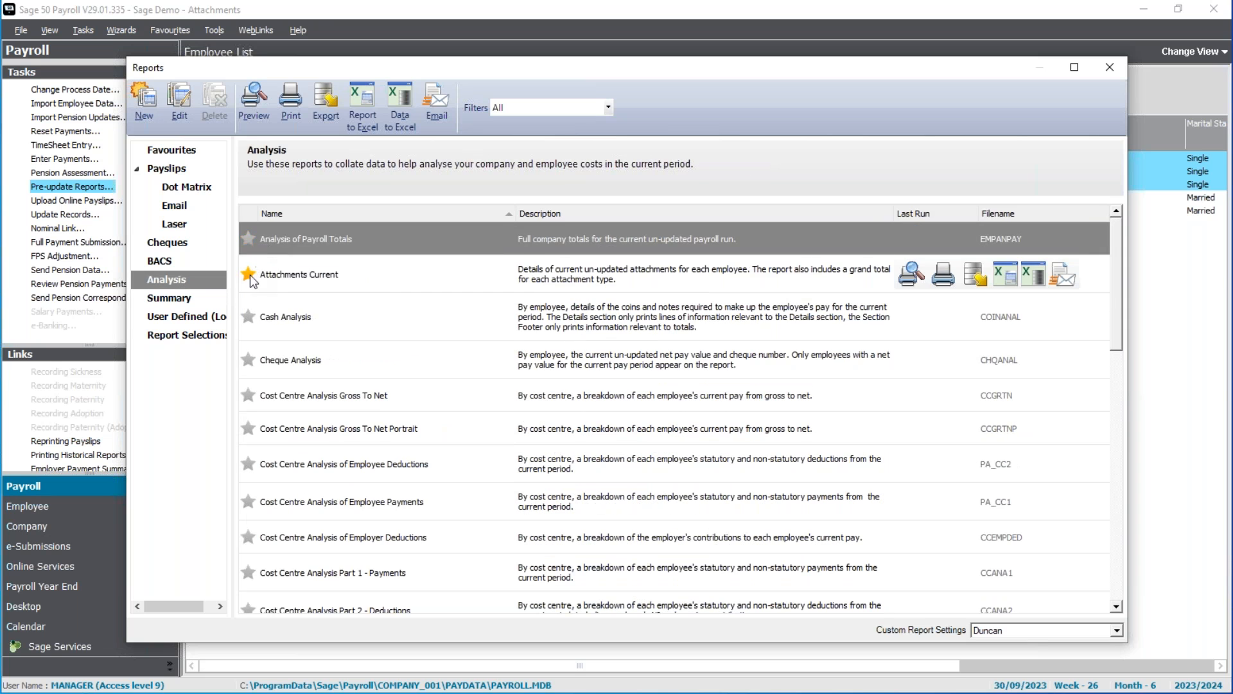
click(188, 298)
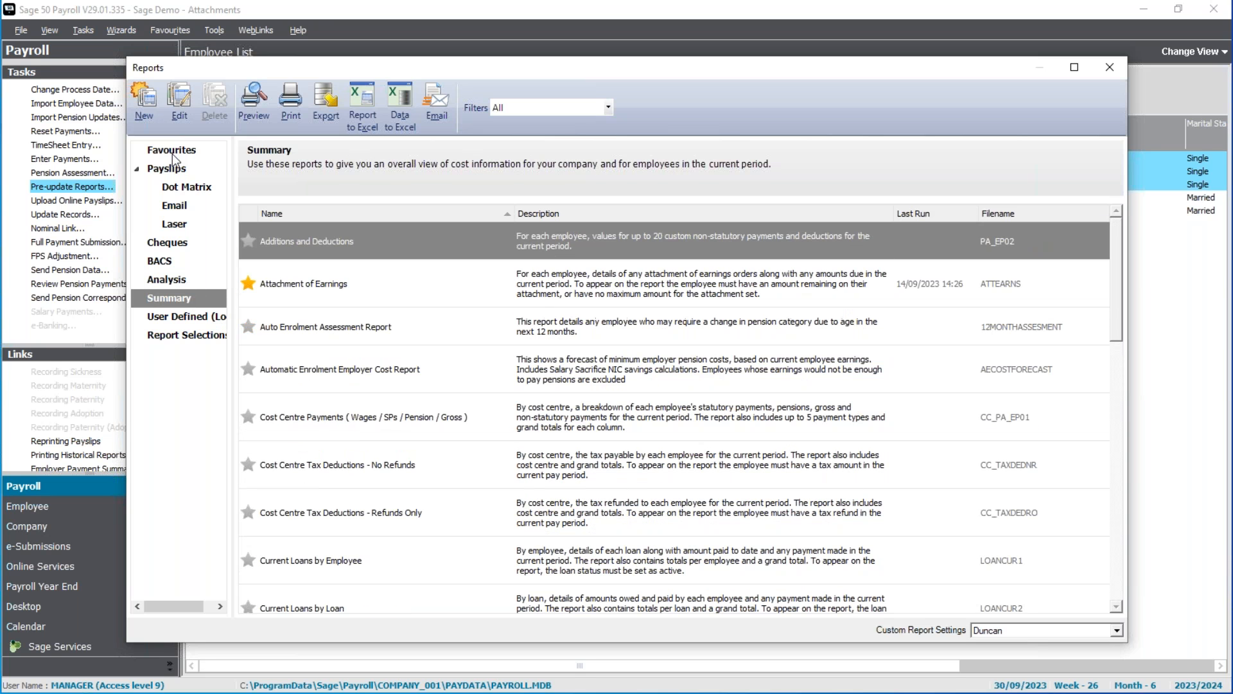
click(314, 283)
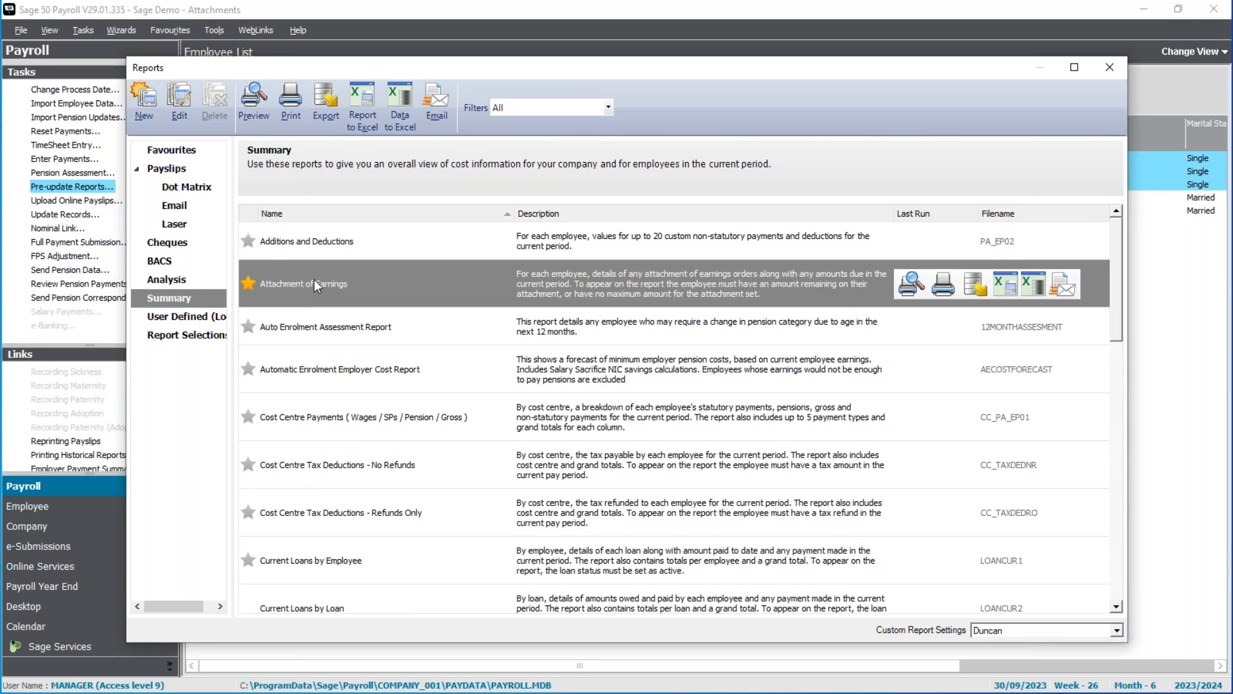
click(1106, 70)
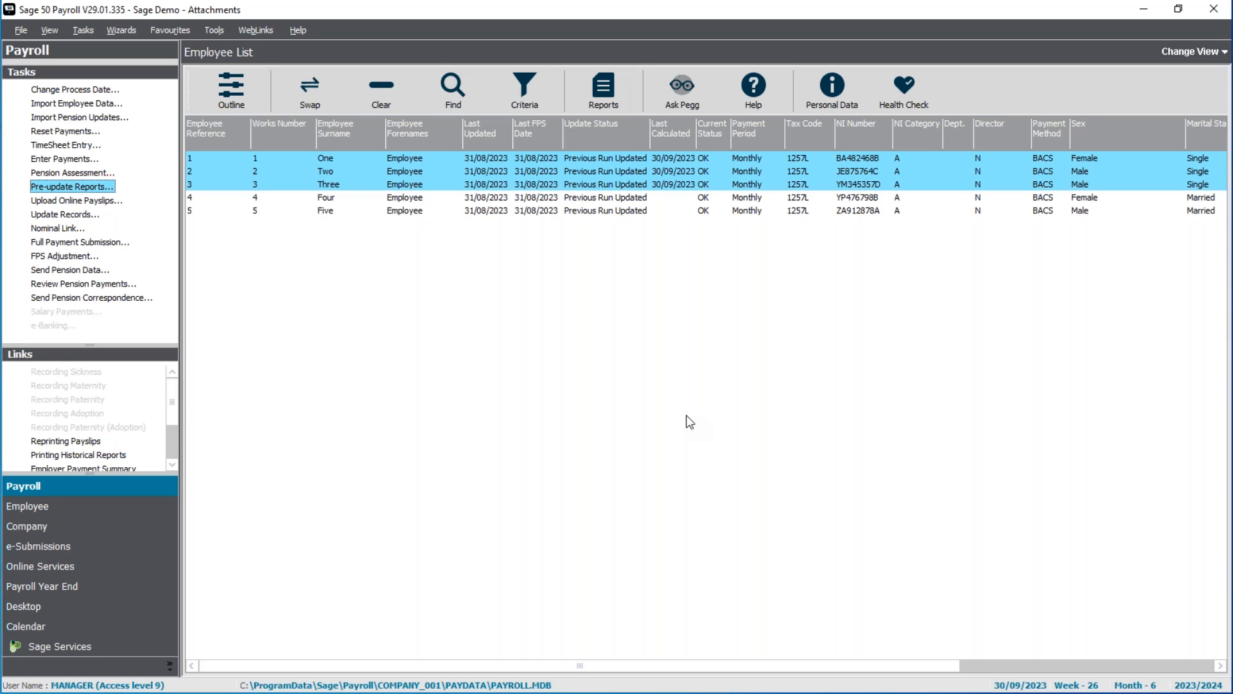
Select all five employees and update their September payroll records, accepting the legislation check and completing the update wizard.
click(380, 90)
click(307, 95)
click(74, 215)
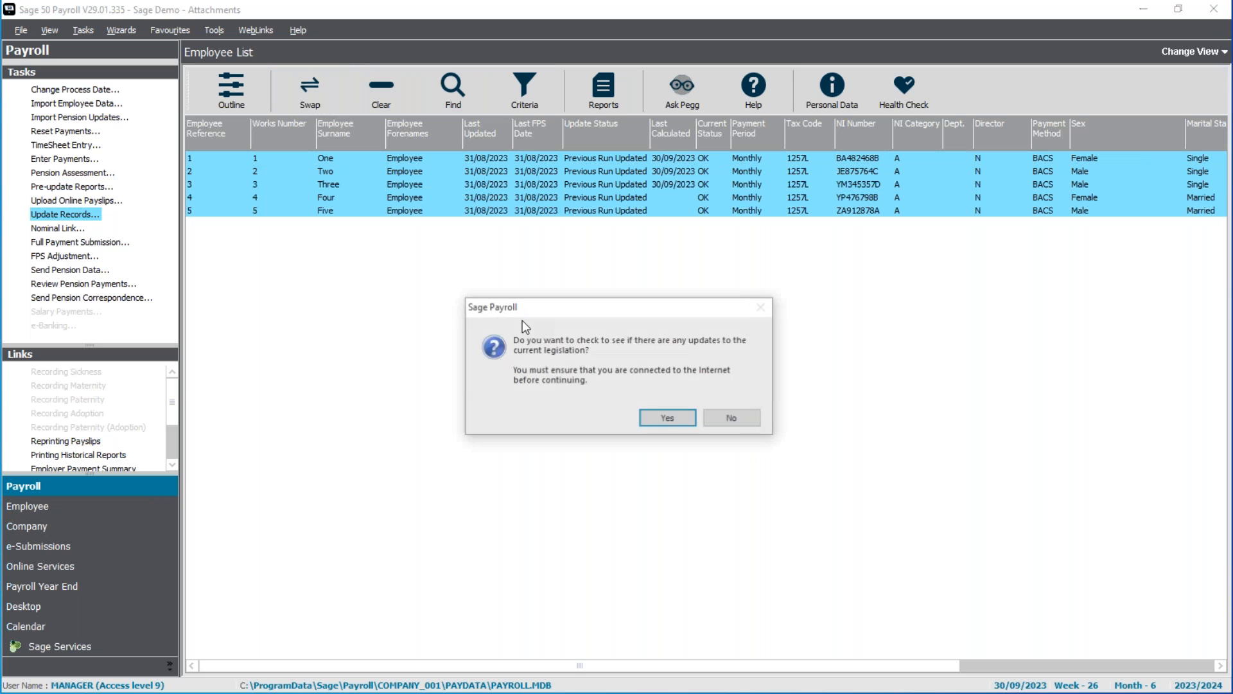
click(685, 420)
click(641, 387)
click(668, 415)
click(685, 464)
click(696, 470)
click(745, 468)
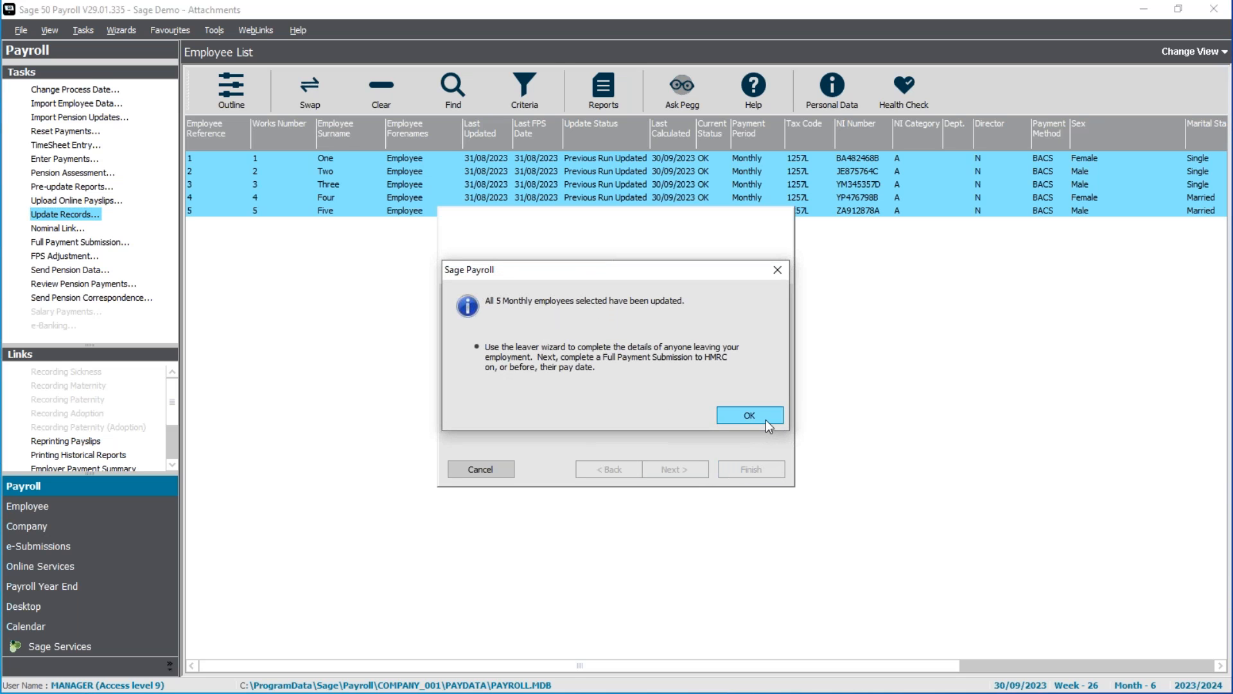
click(764, 418)
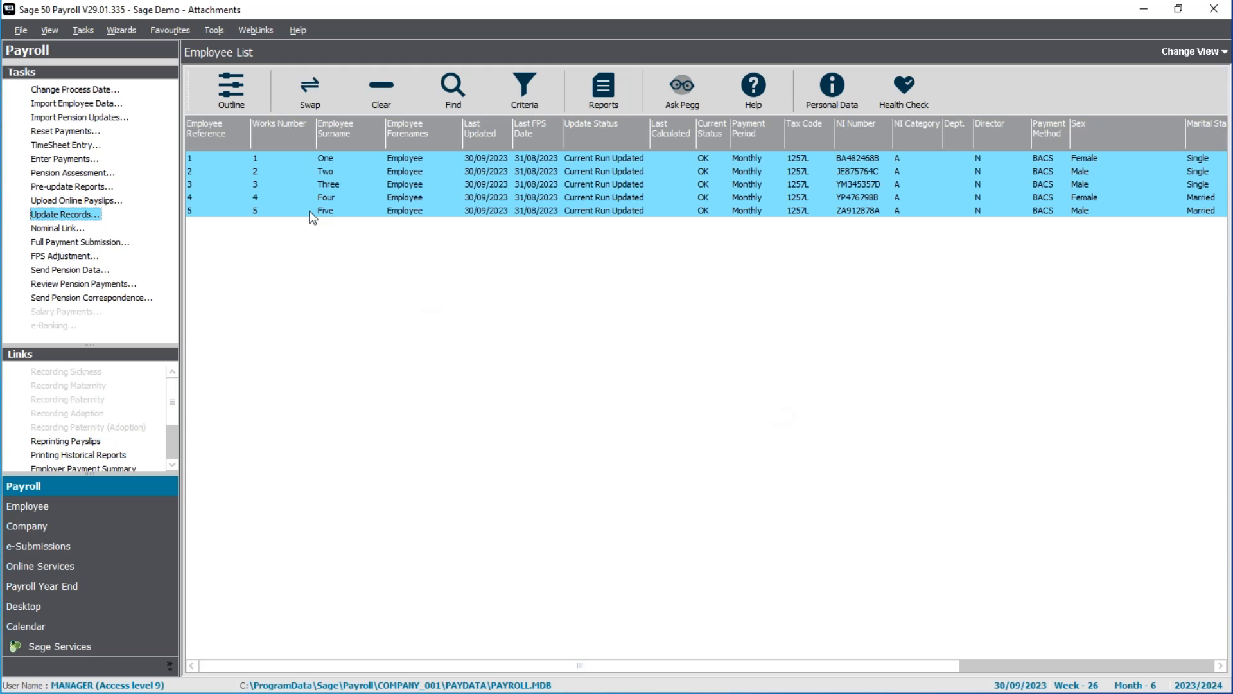
Change the payroll process date to 31/10/2023.
click(75, 89)
text(31/10/23)
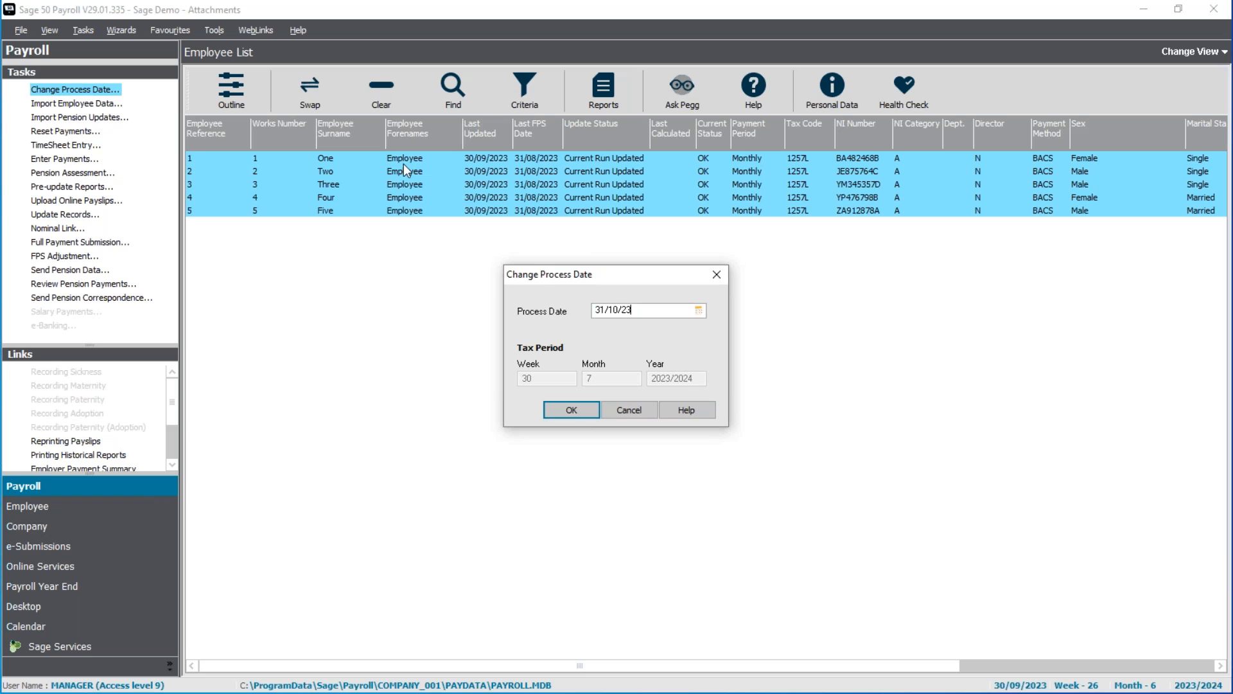
key(Return)
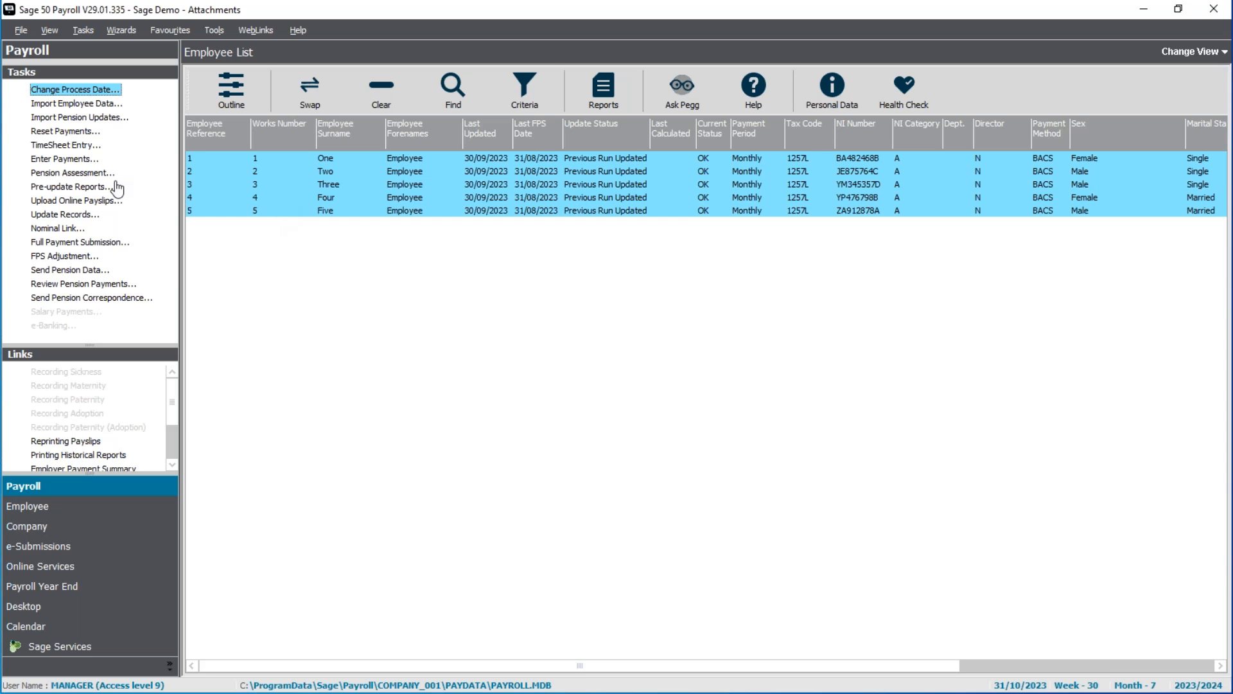
Open October payment entry and review the first employee's Council Tax attachment, followed by the second employee's Child Support attachment.
click(64, 159)
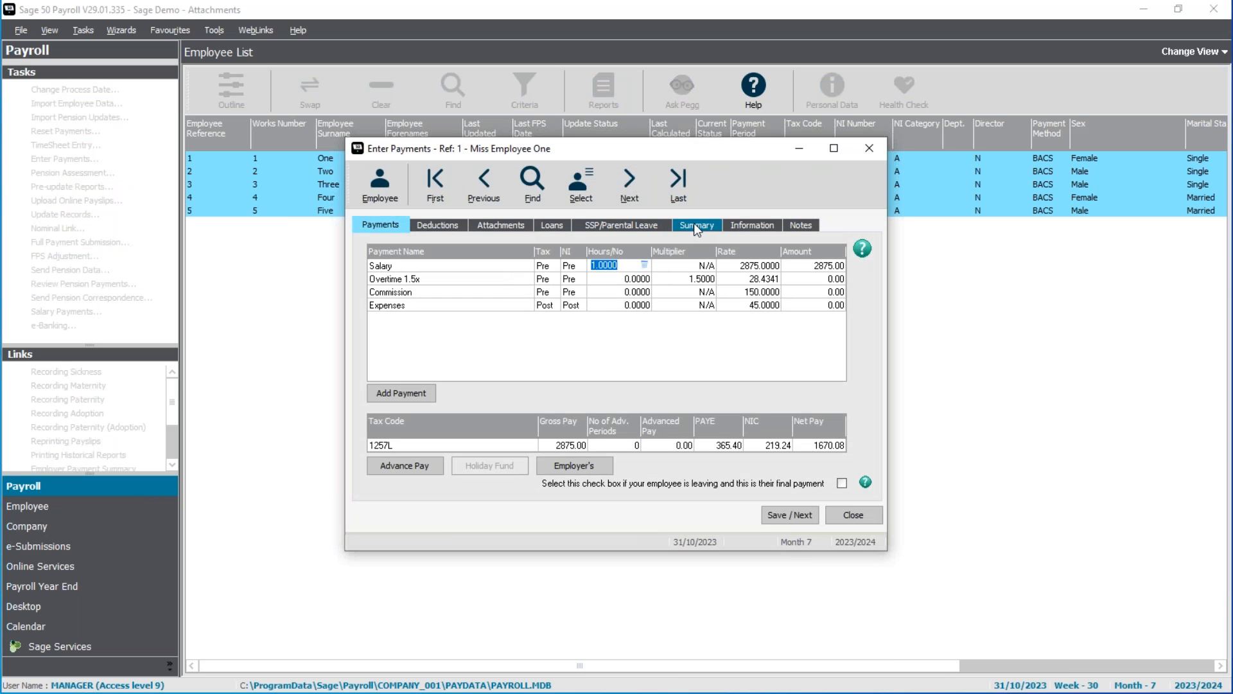
click(528, 225)
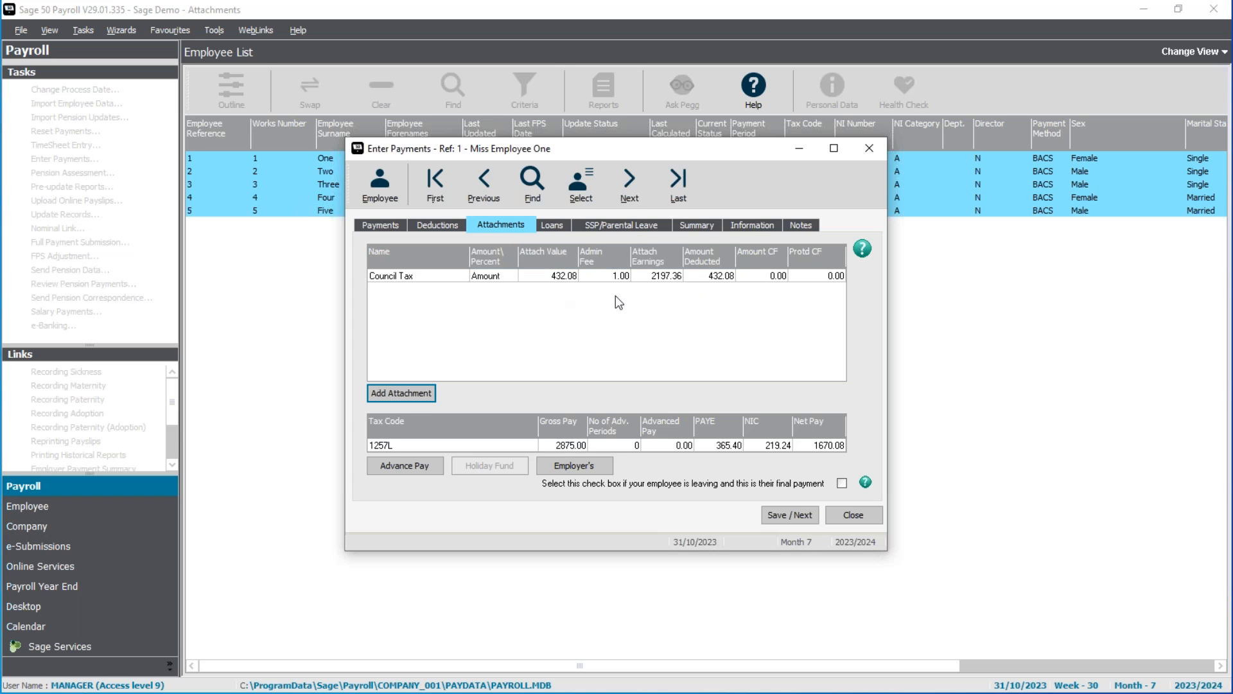
click(629, 183)
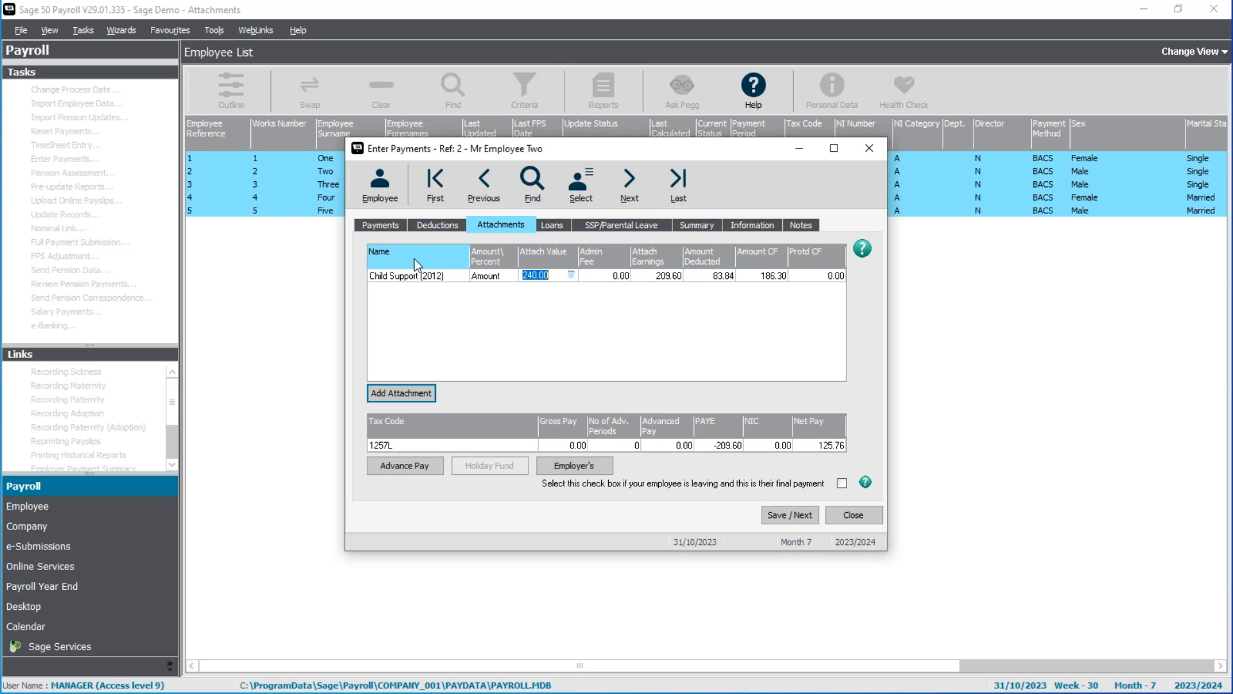
Set the second employee's Salary hours/number to 1, check the Child Support deduction, and save the payments.
click(396, 224)
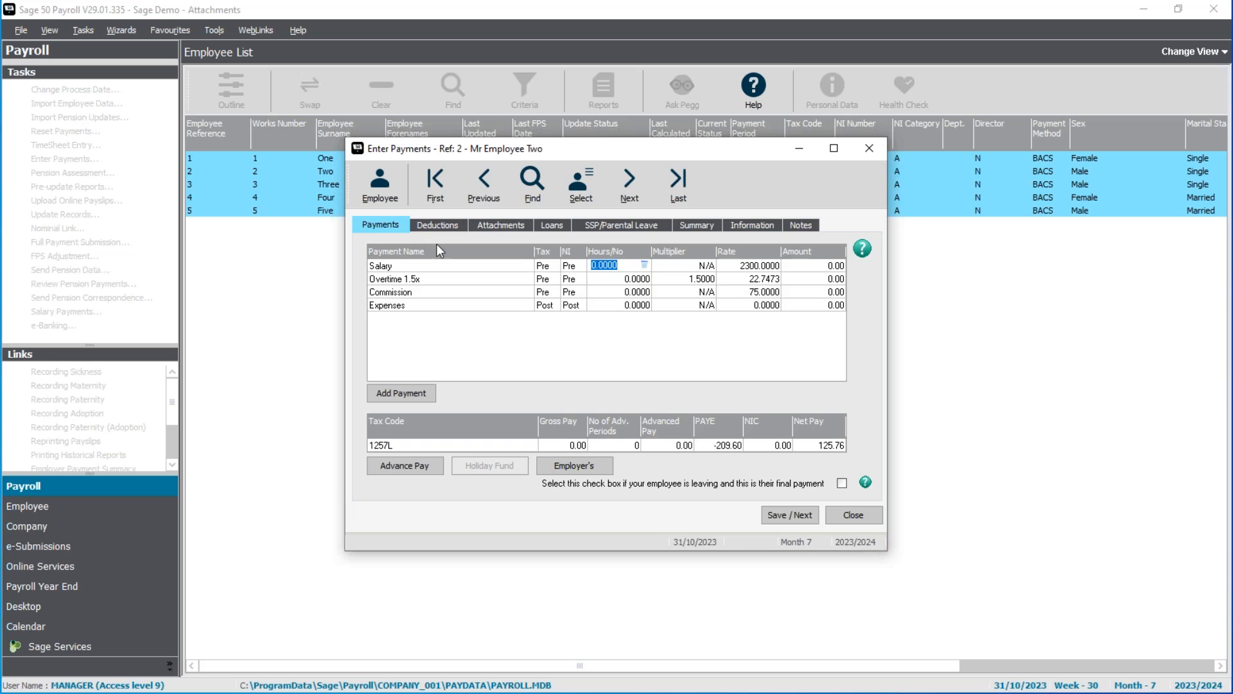
text(1)
key(Tab)
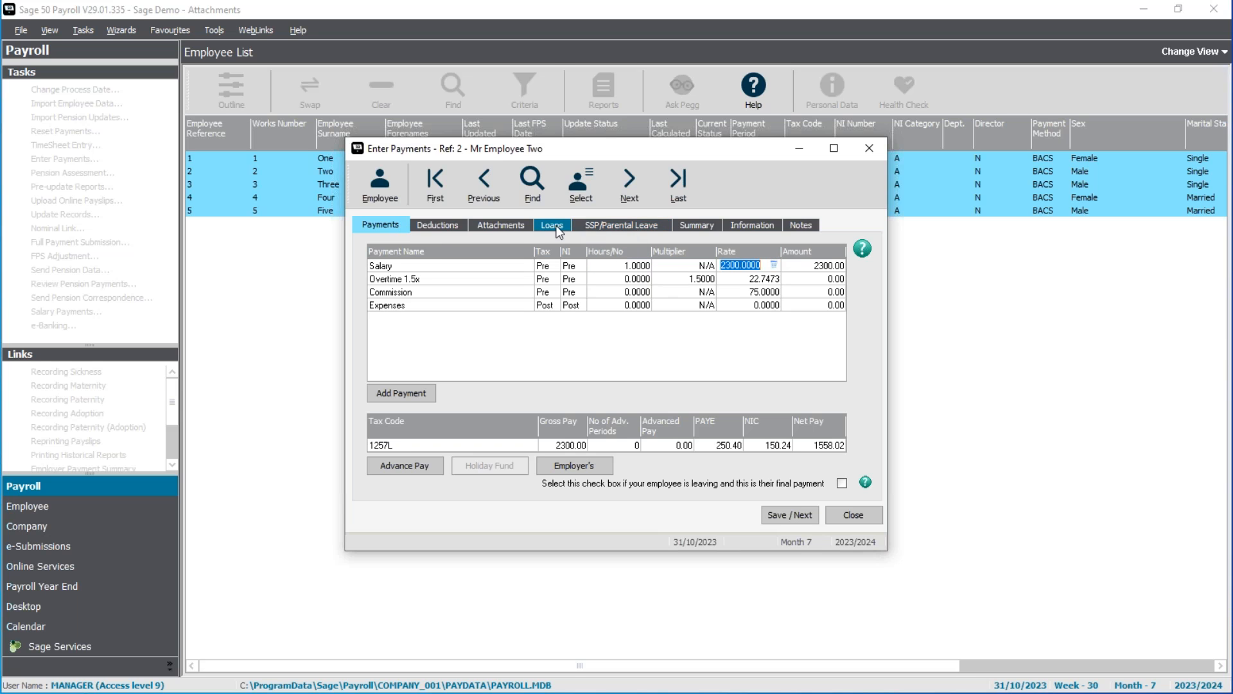
click(508, 228)
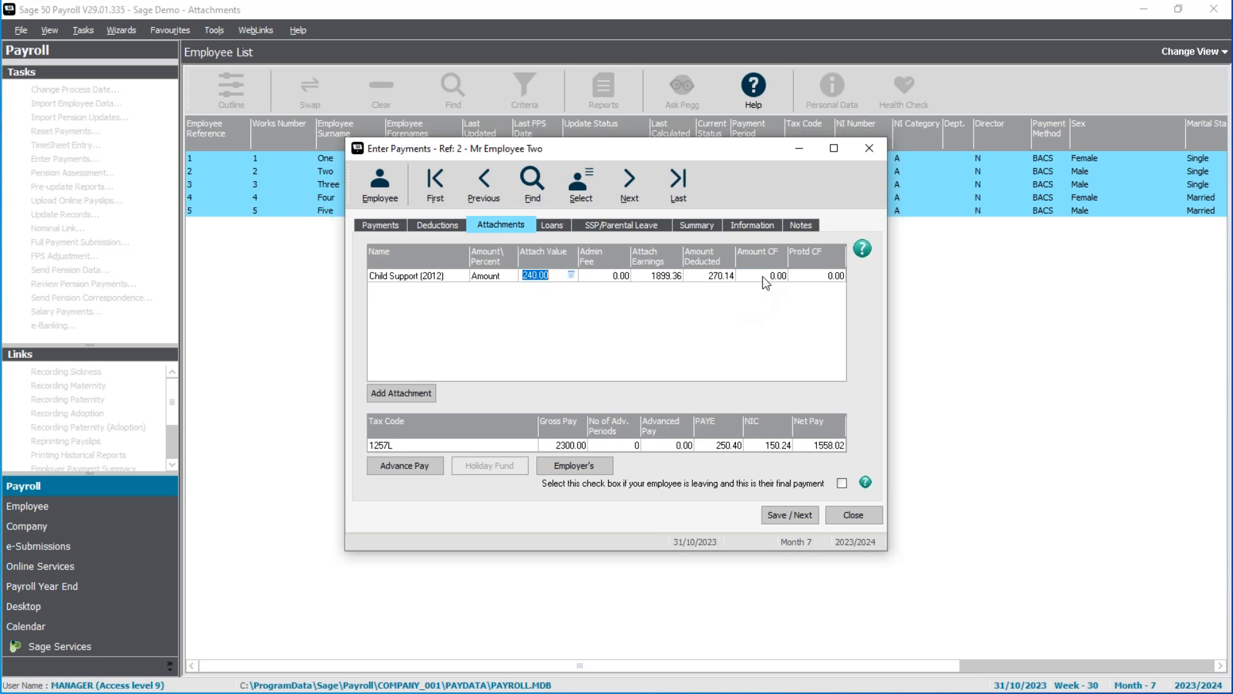
click(791, 516)
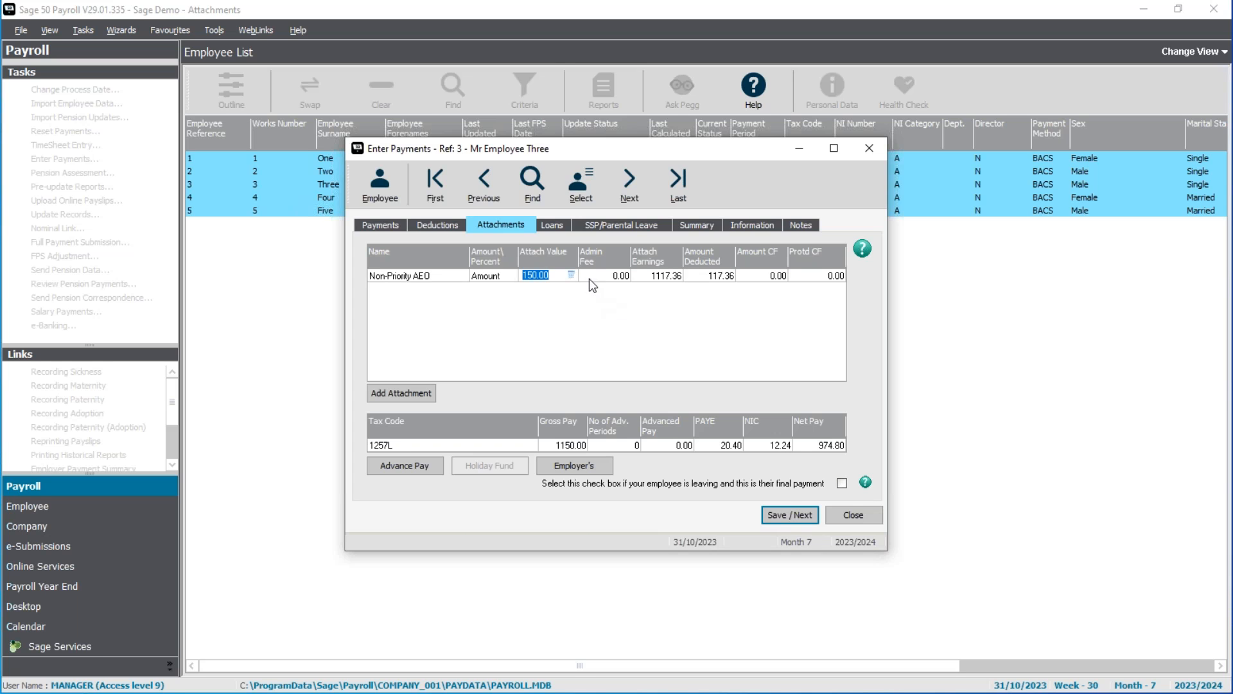
Set the third employee's Salary hours/number to 1 and review the payment summary and Non-Priority AEO attachment.
click(392, 224)
text(1)
key(Tab)
click(695, 226)
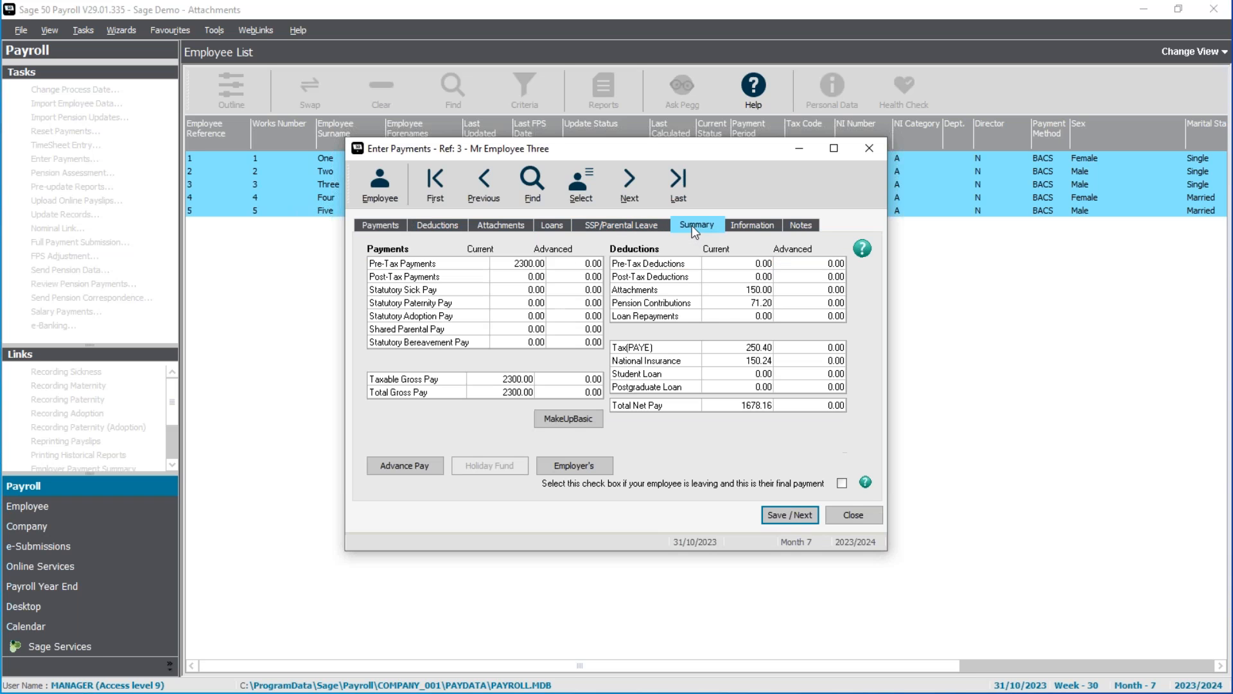
click(504, 225)
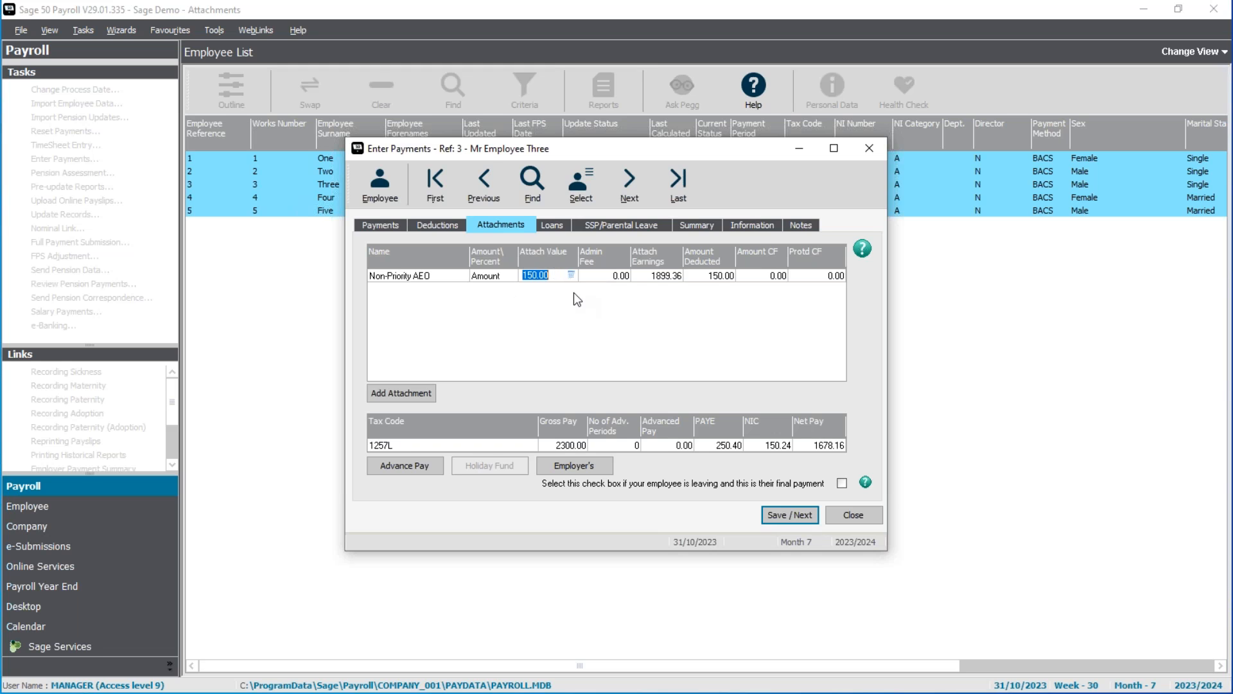
Add a Council Tax attachment to the third employee with a total of 2500.00 and an order issued date of 01/10/2023.
click(397, 394)
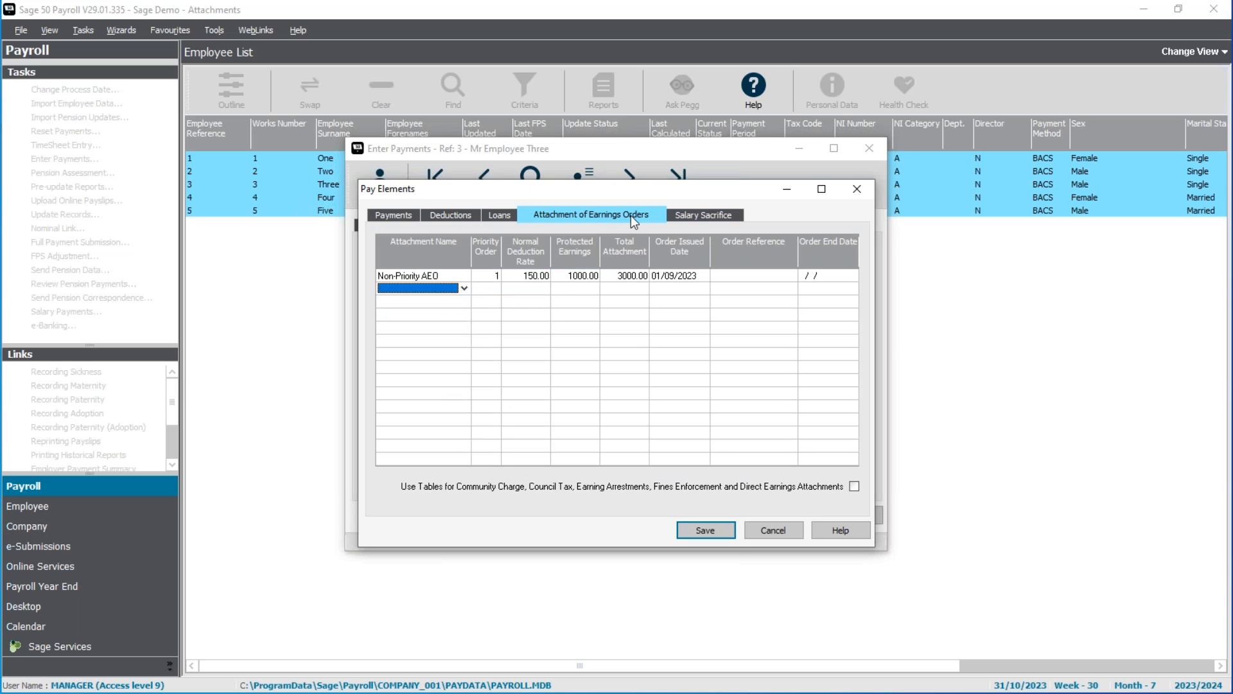
click(463, 288)
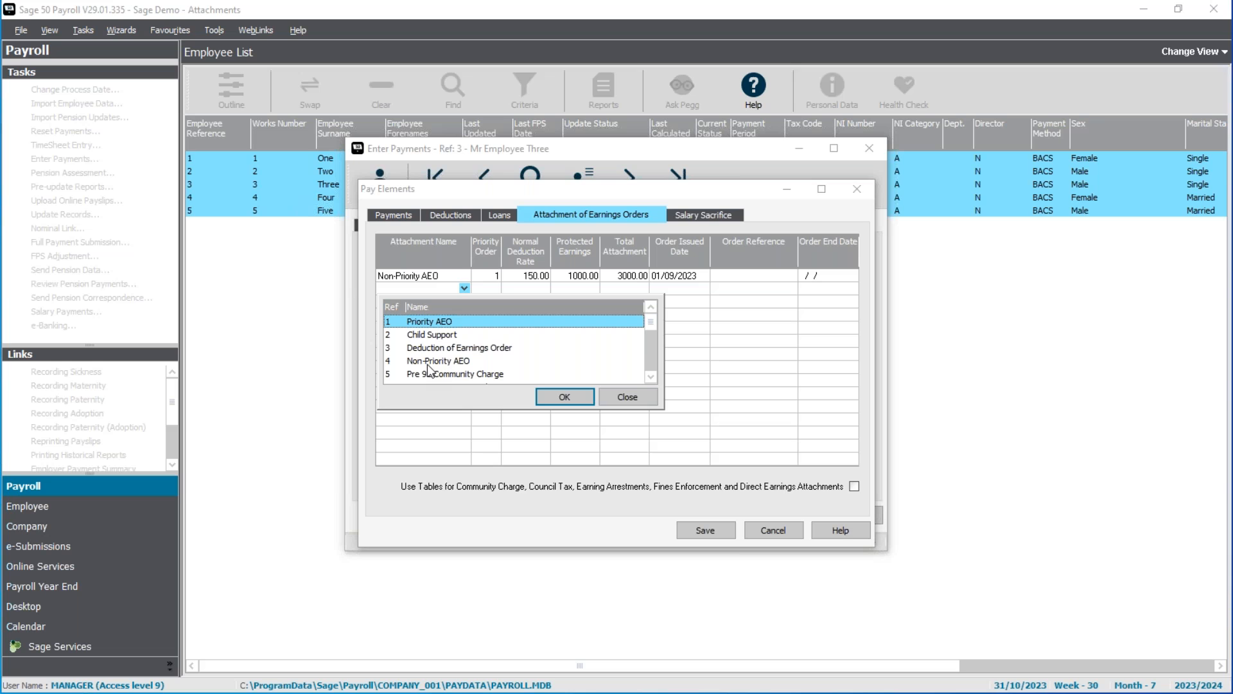
scroll(429, 364, down, 3)
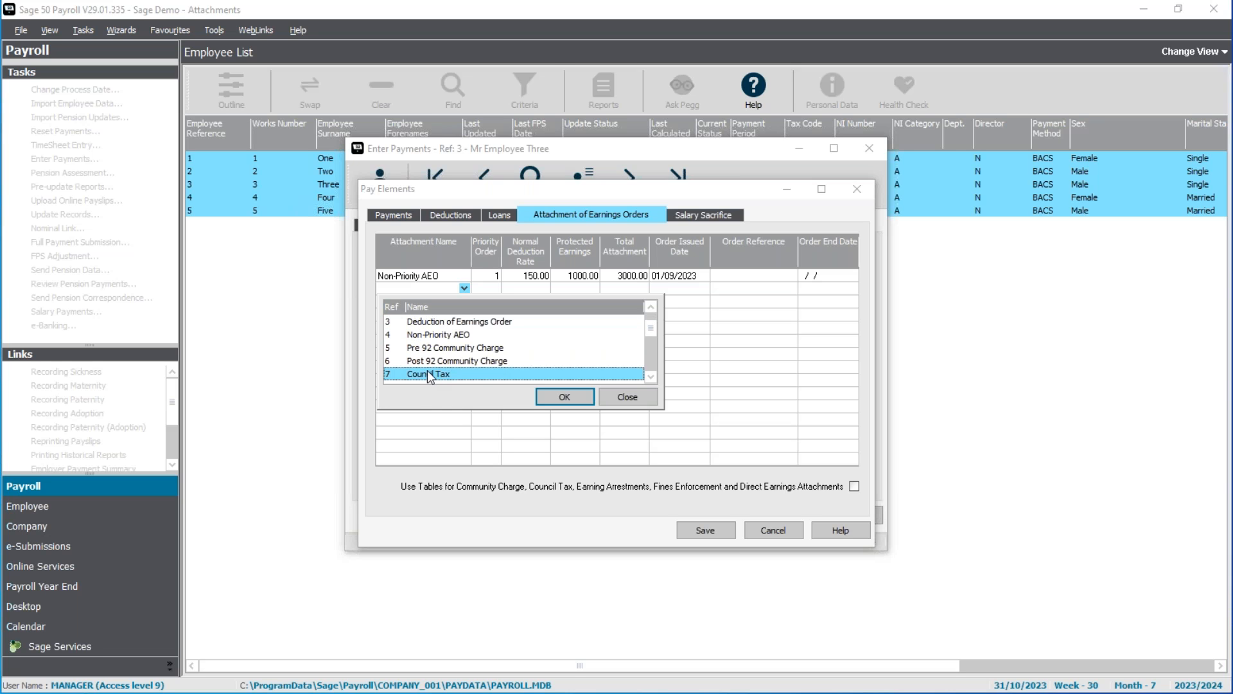
double_click(430, 375)
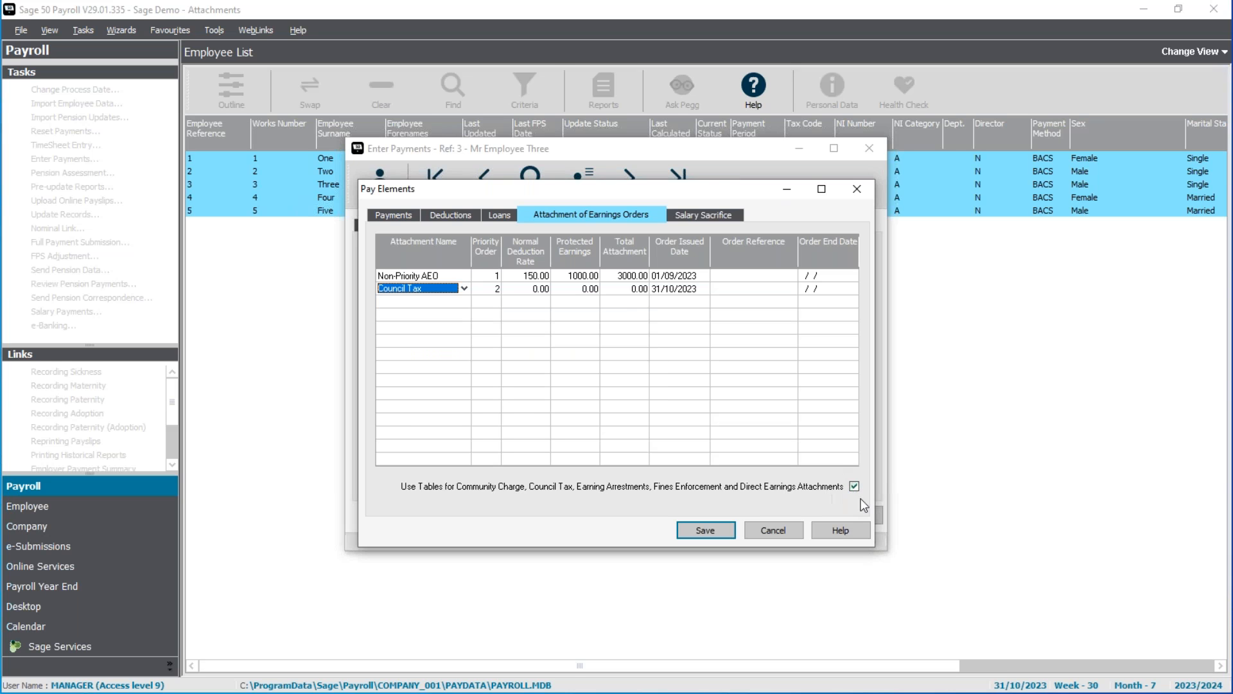
key(Tab)
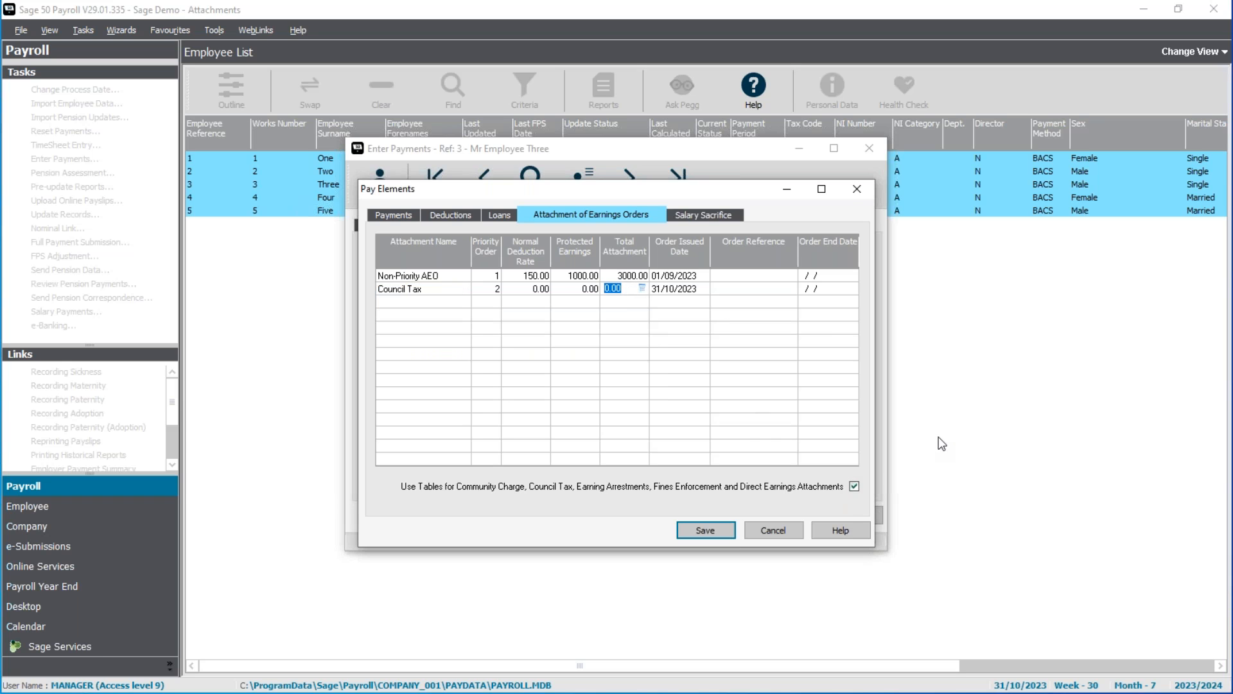
text(2500)
key(Tab)
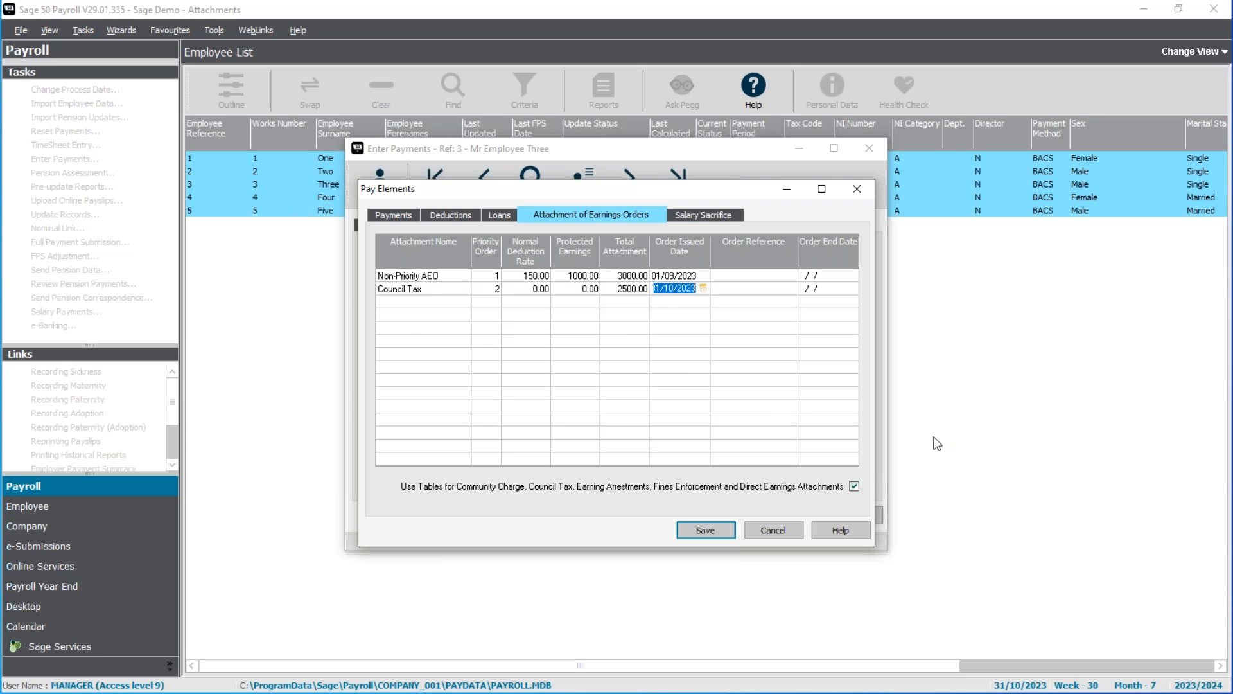
text(011023)
key(Tab)
Set the priority order to 1 for the Council Tax attachment and 2 for the Non-Priority AEO.
click(487, 281)
click(493, 278)
click(492, 291)
click(489, 289)
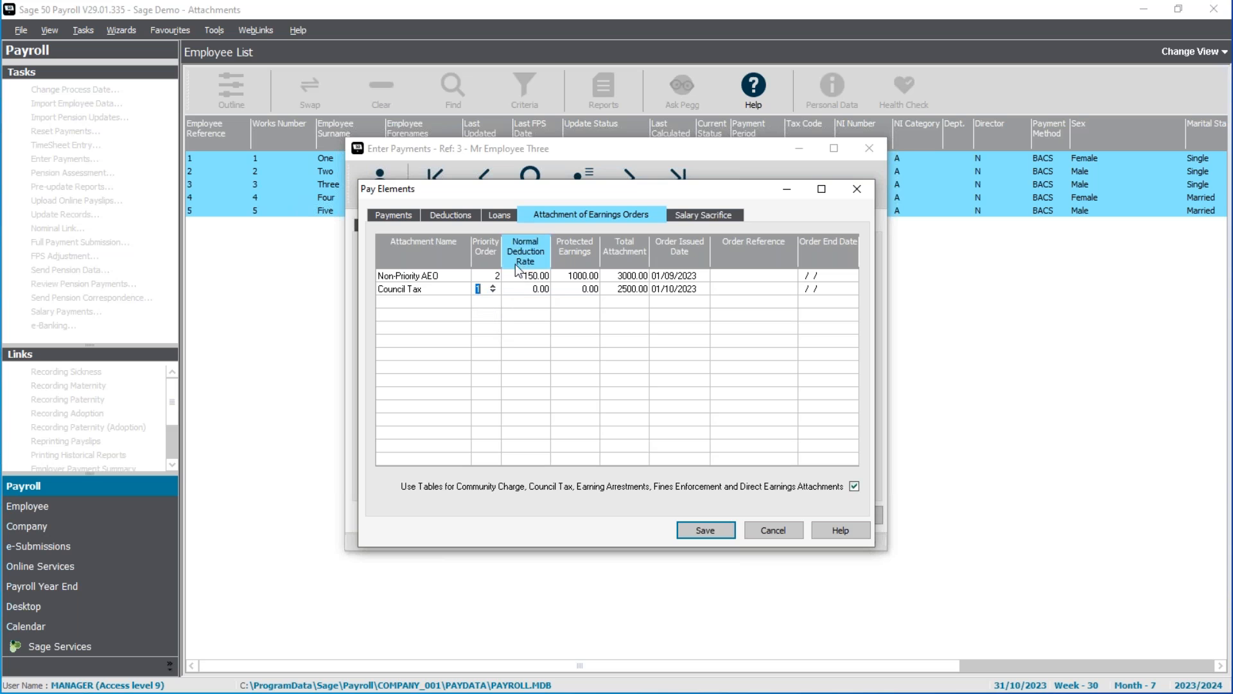
Save the third employee's attachment orders and October payments, and close payment entry.
click(692, 522)
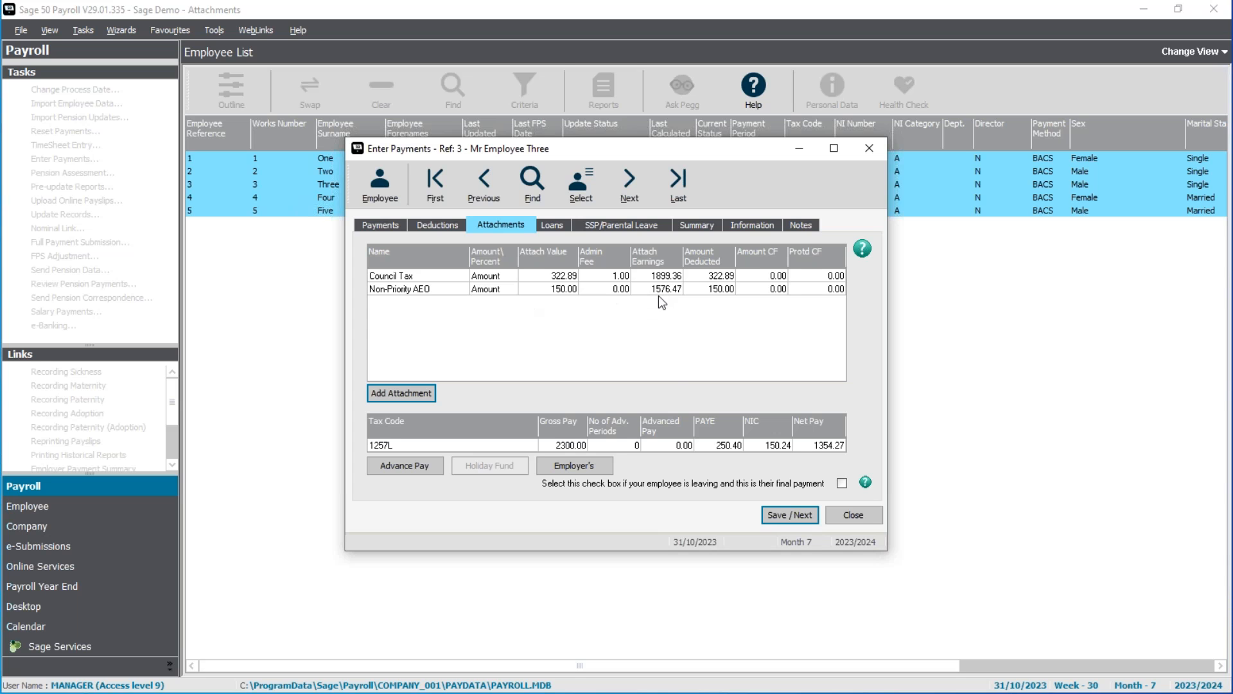
click(773, 515)
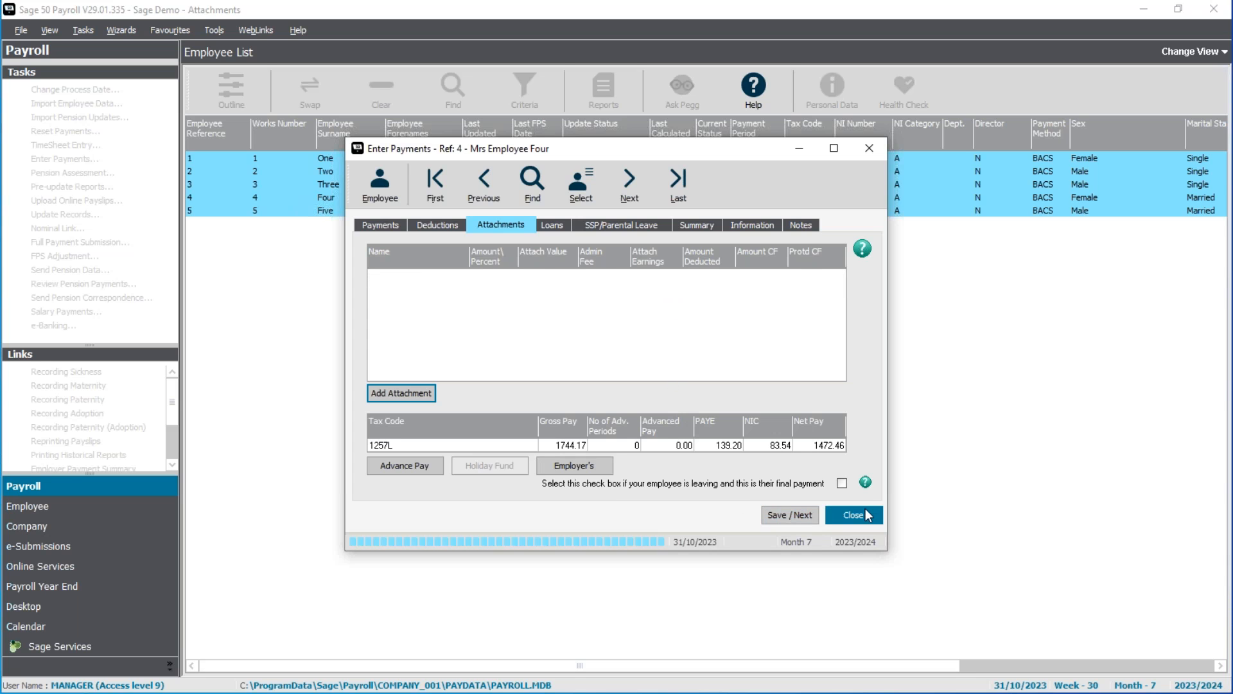
click(862, 512)
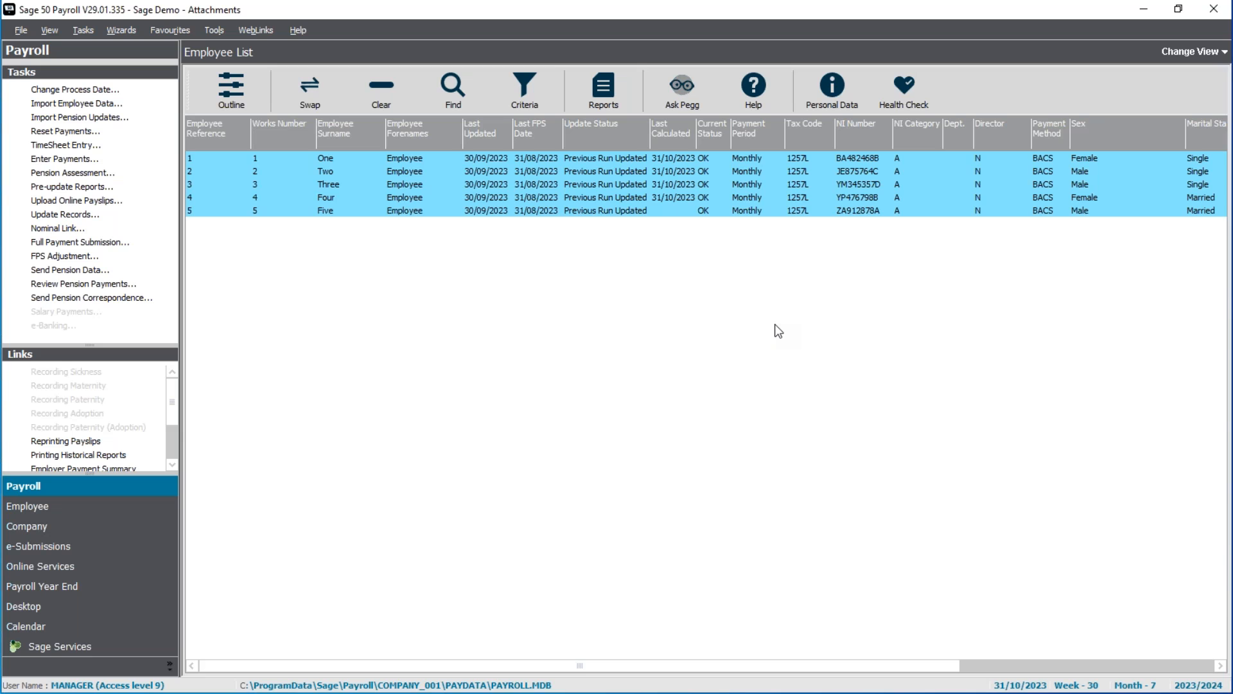